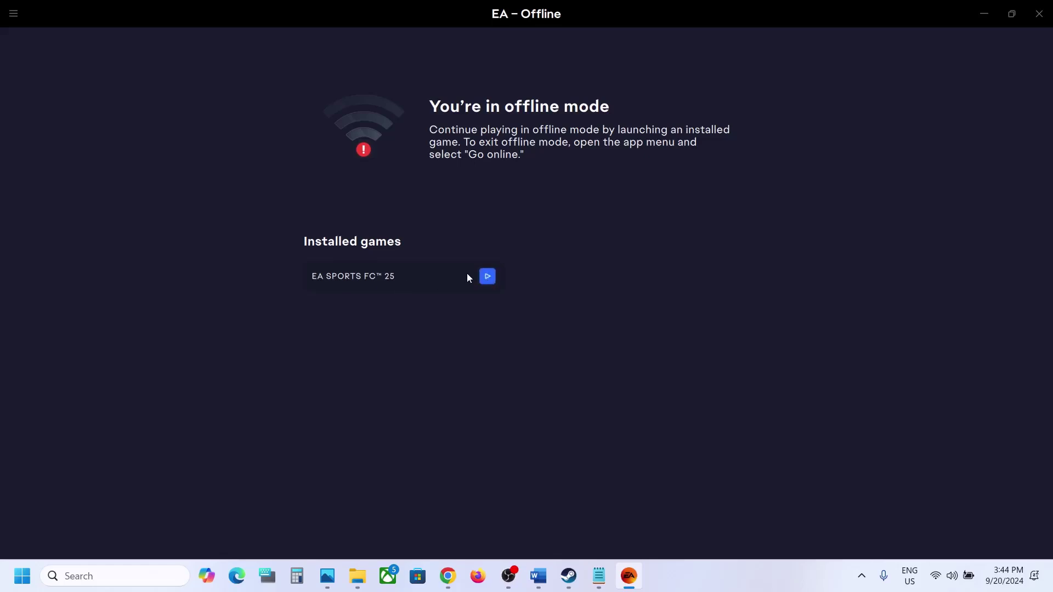
- Launch EA SPORTS FC 25 in offline mode, reopen the EA app while the game runs and set it back online
left_click(486, 276)
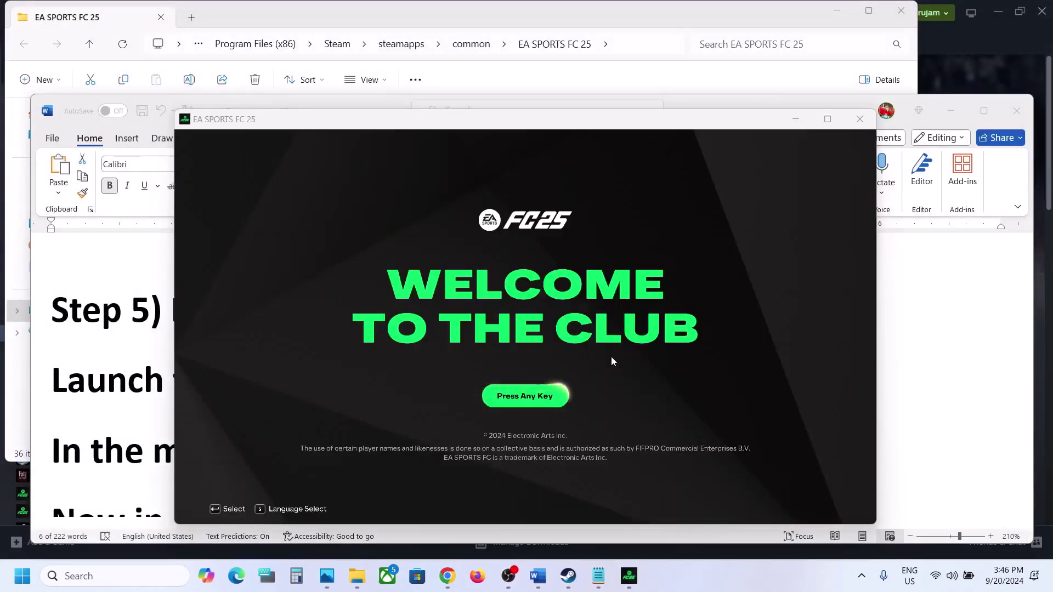
left_click(863, 581)
left_click(862, 509)
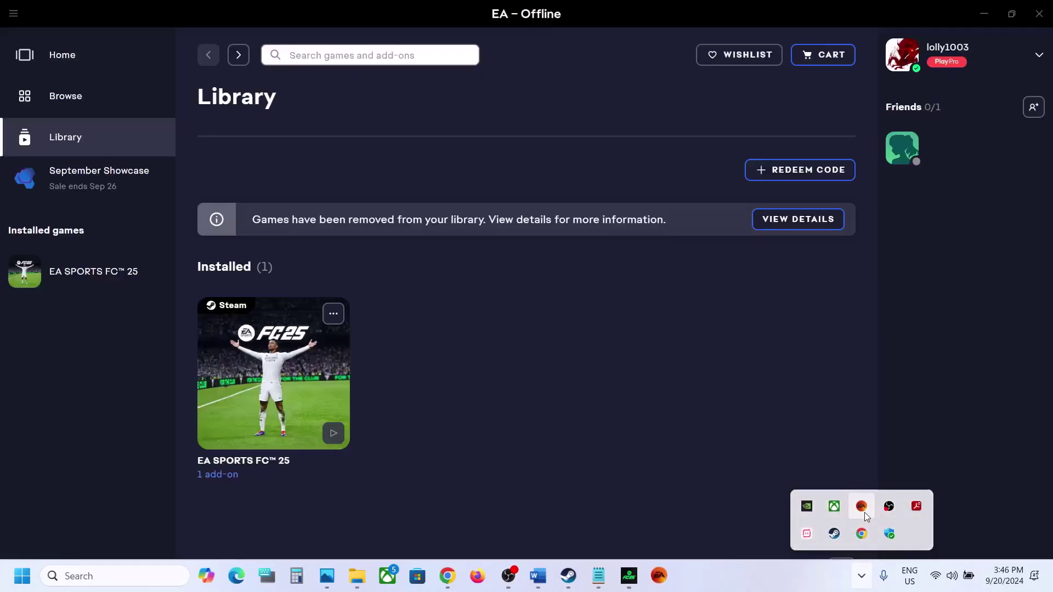
left_click(14, 15)
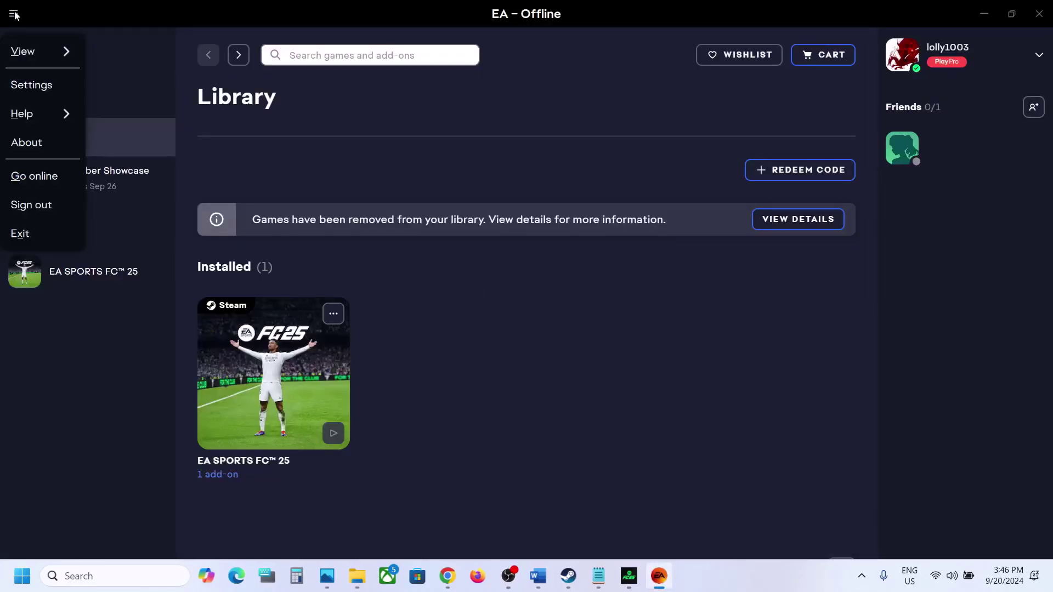
left_click(44, 178)
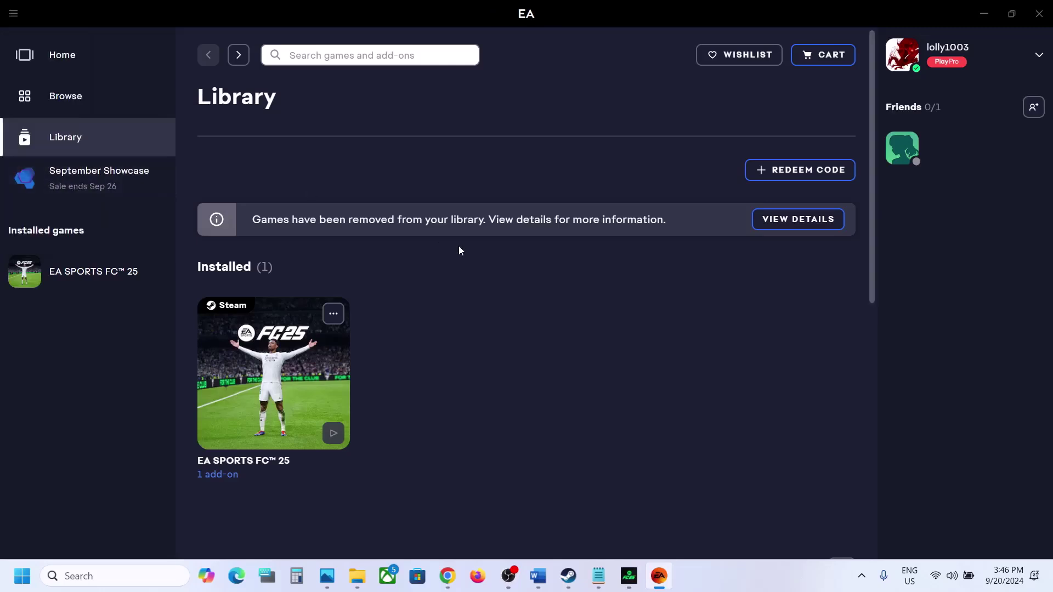
- Return to the running game, check the launch instructions in the Word notes, and close EA SPORTS FC 25
left_click(630, 574)
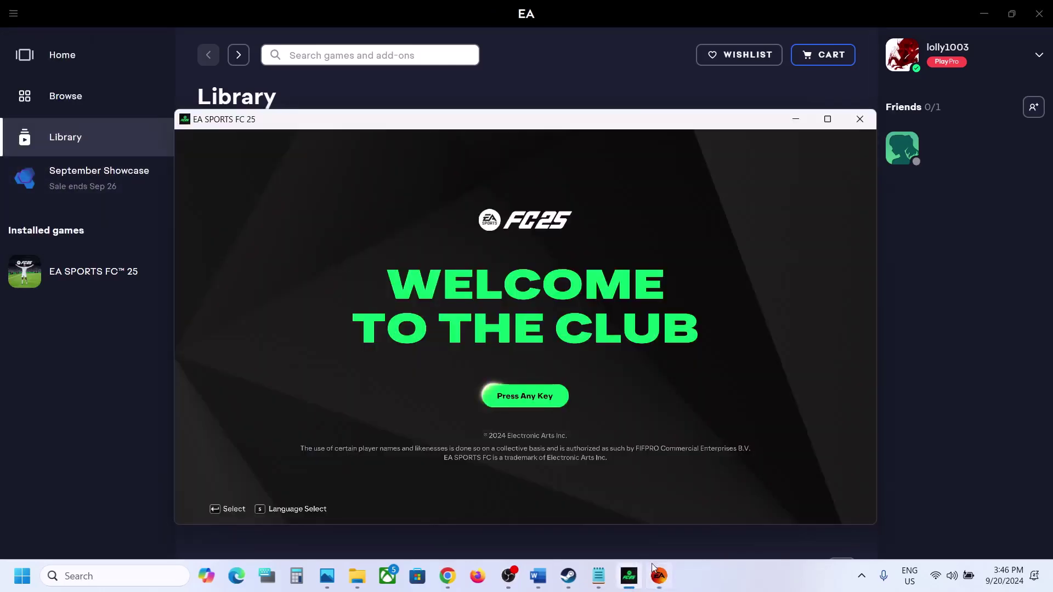
left_click(547, 583)
scroll(552, 447, "down", 2)
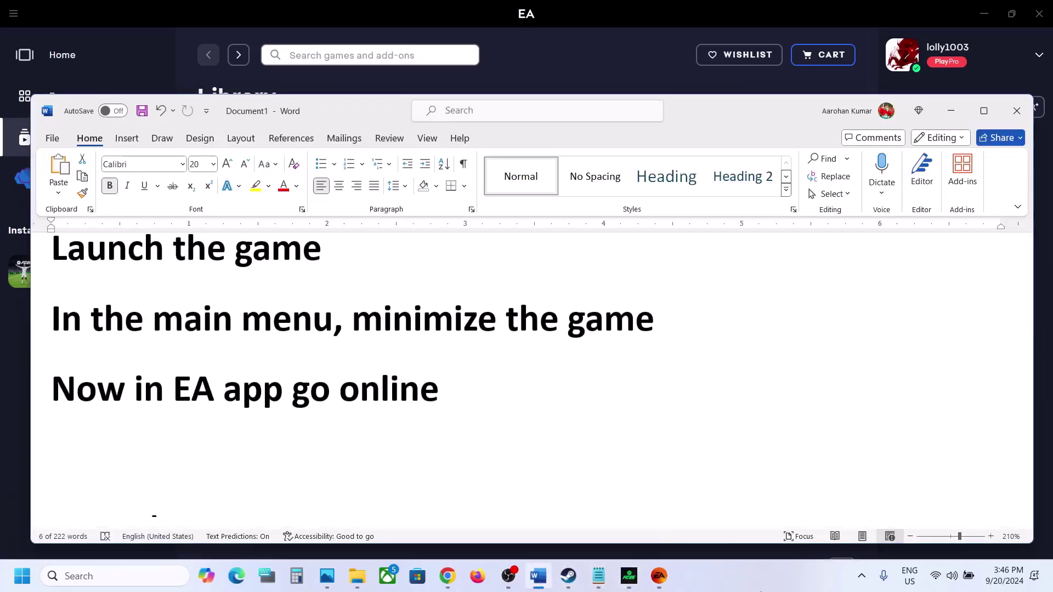
left_click(538, 576)
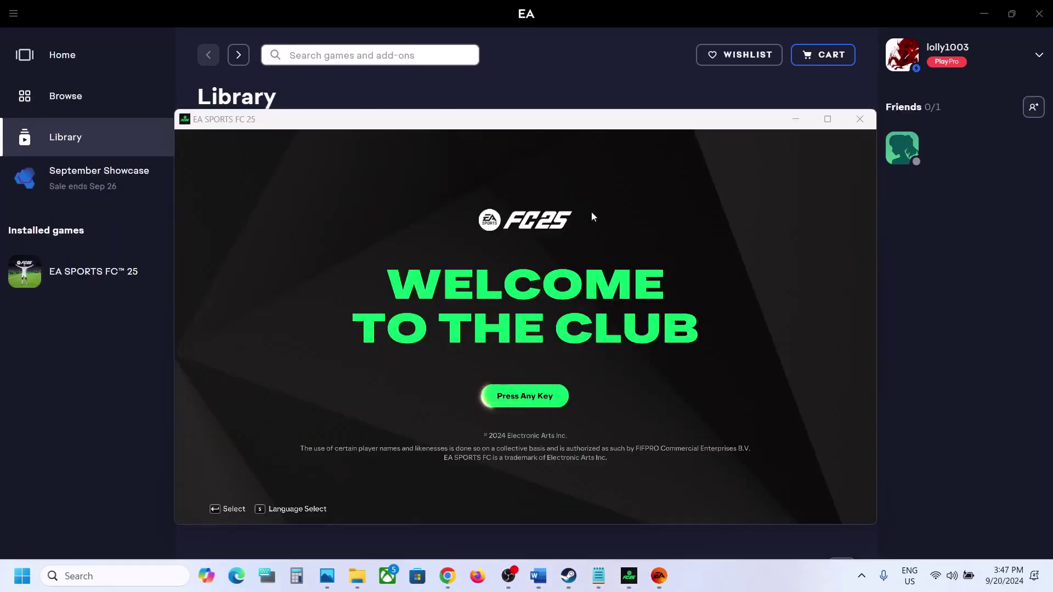
left_click(860, 120)
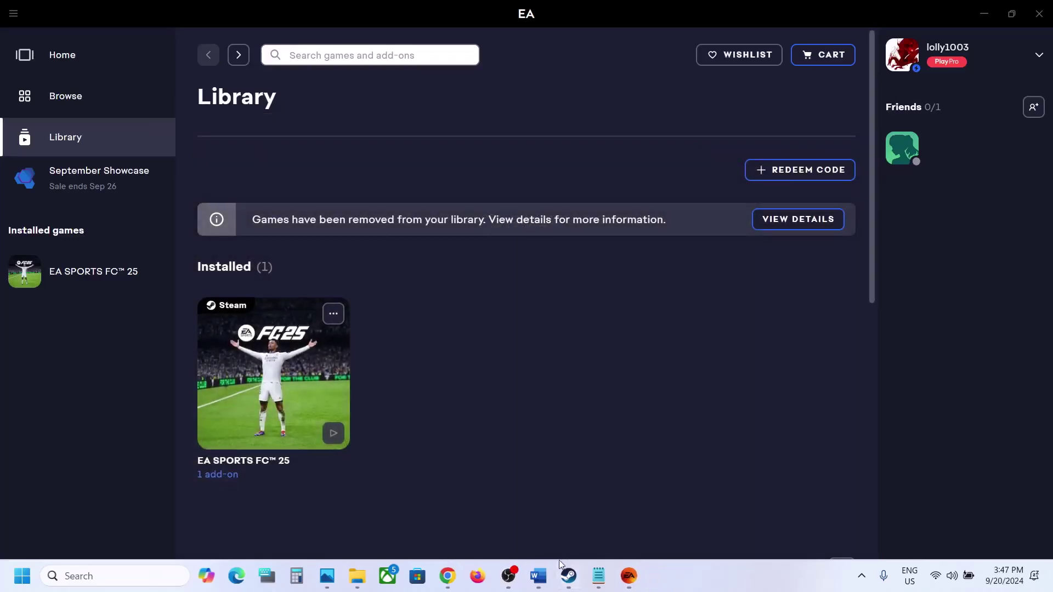
- Read Step 6 about restarting the PC in the Word notes and show the Windows power options without restarting
left_click(545, 586)
scroll(458, 416, "down", 5)
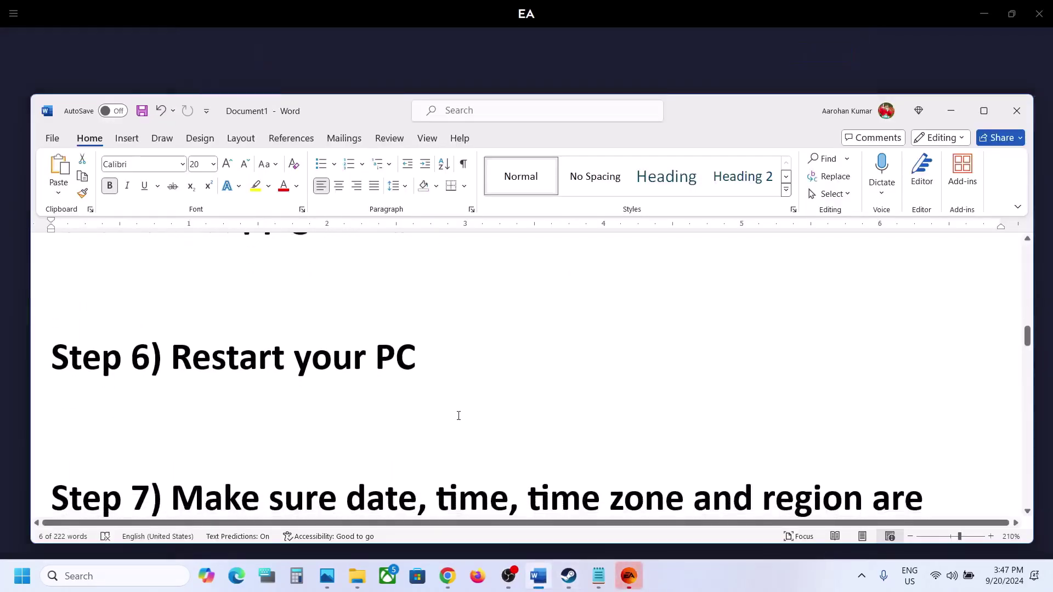
scroll(329, 410, "up", 1)
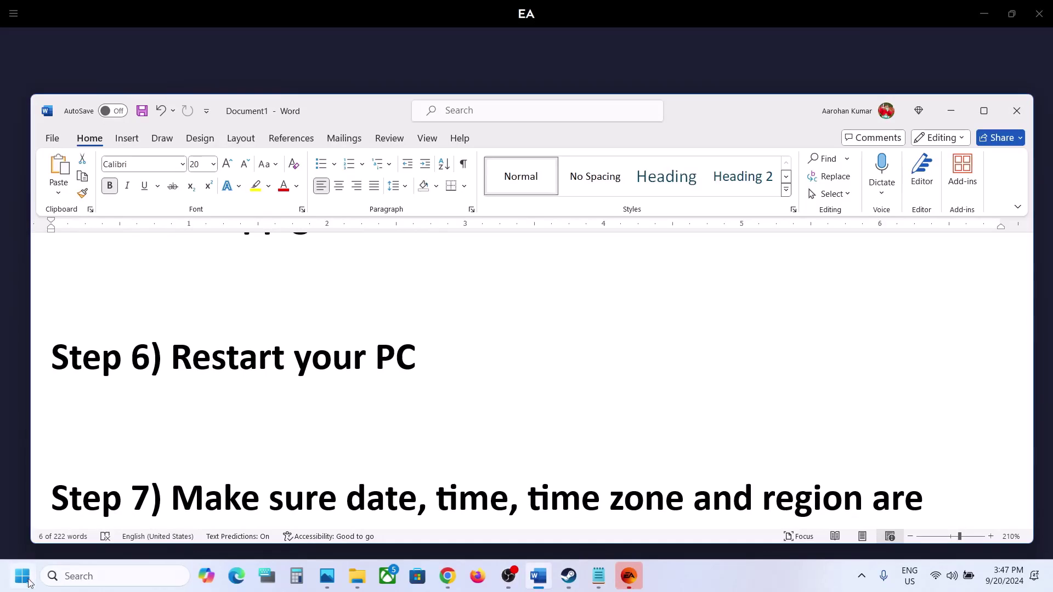
left_click(29, 583)
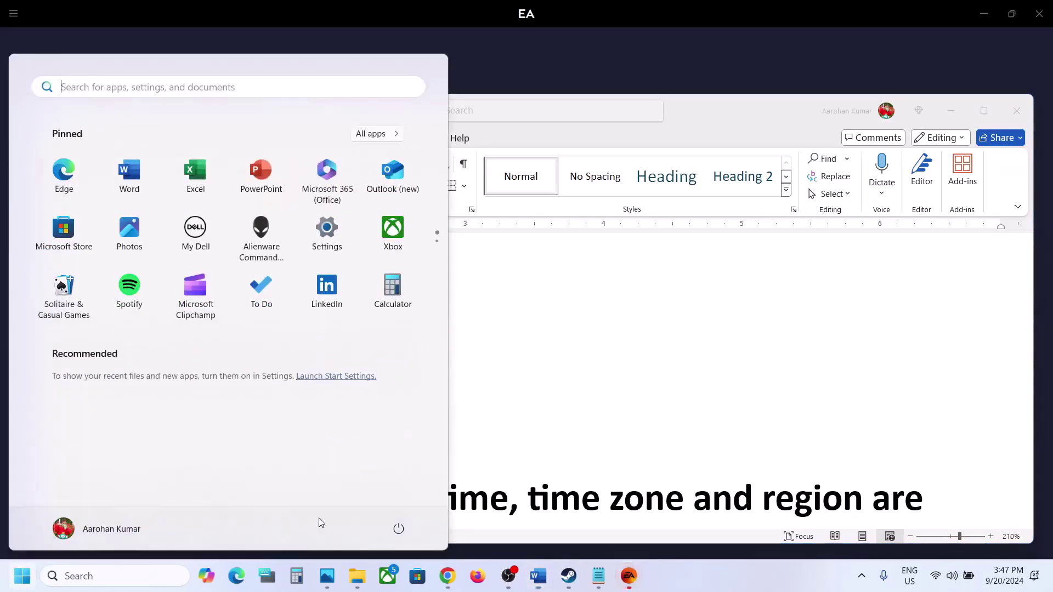
left_click(399, 529)
left_click(607, 431)
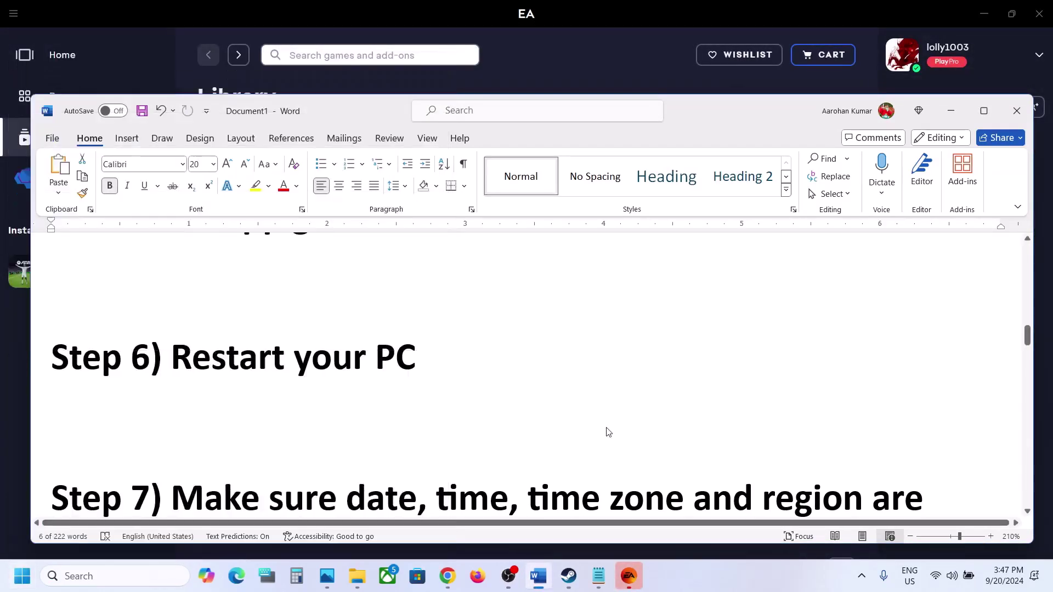
- Highlight the Step 7 instruction in the notes, open the Windows date and time settings and synchronize the clock
scroll(511, 416, "down", 5)
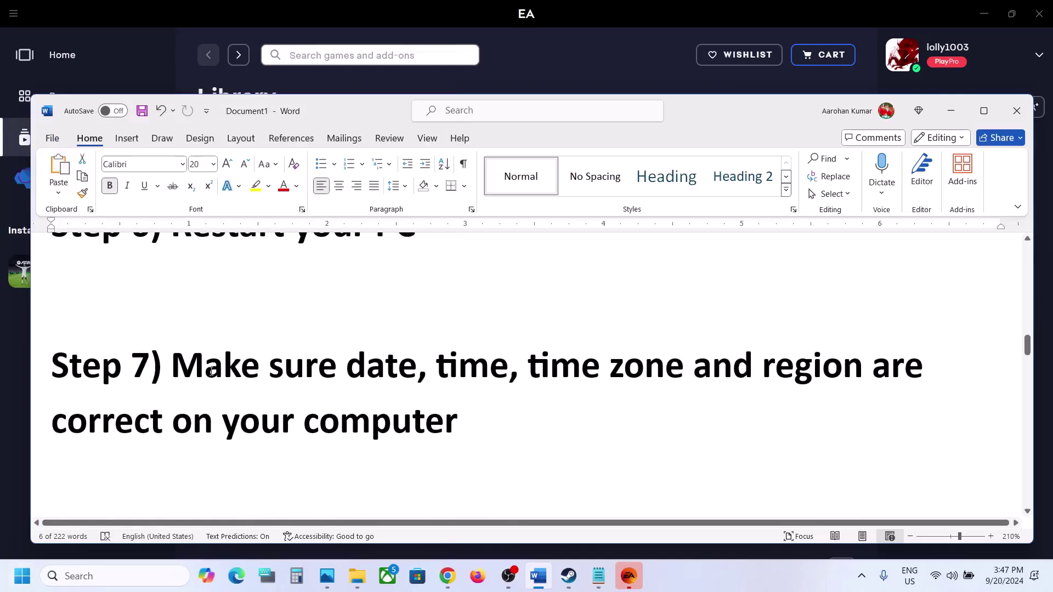
left_click_drag(172, 366, 472, 450)
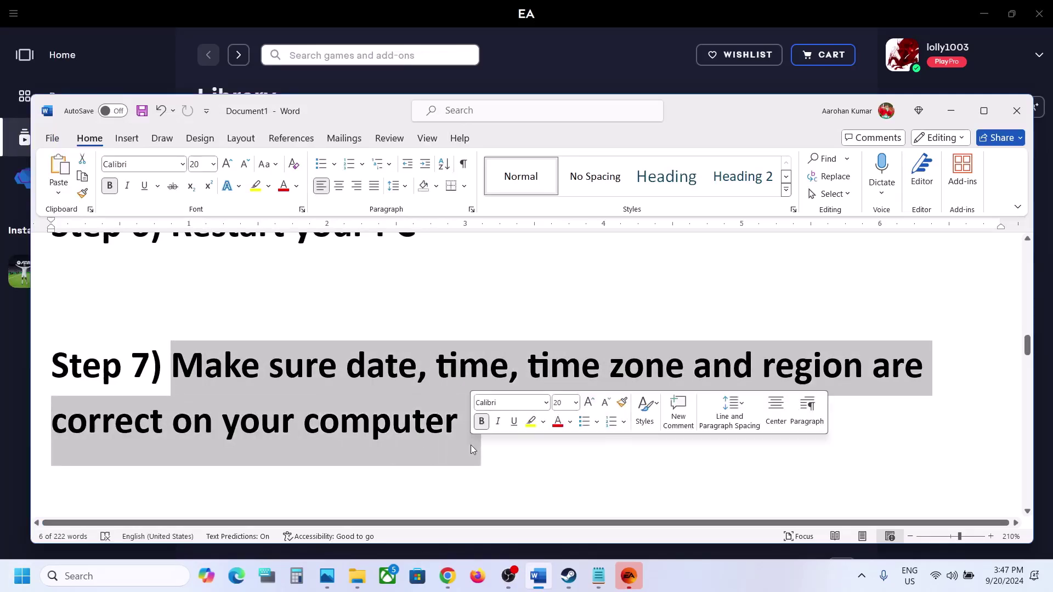
right_click(1000, 580)
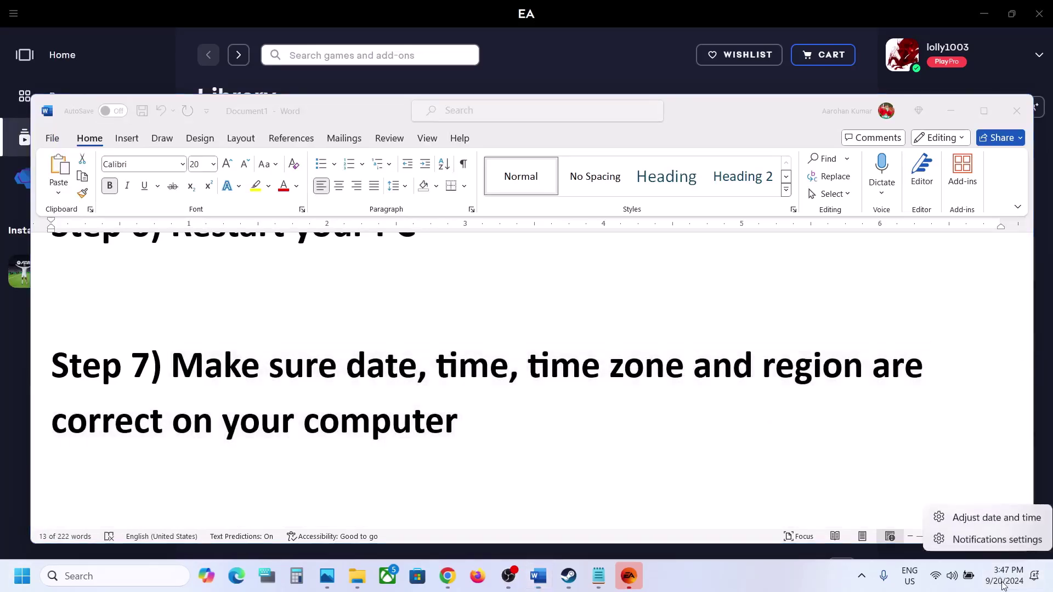
left_click(991, 521)
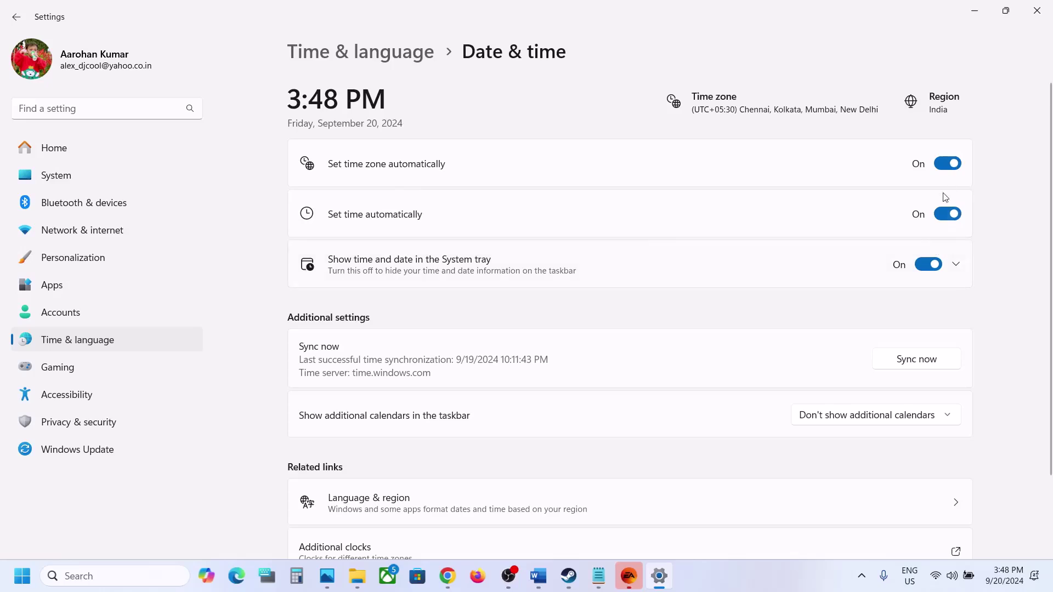
scroll(720, 416, "down", 1)
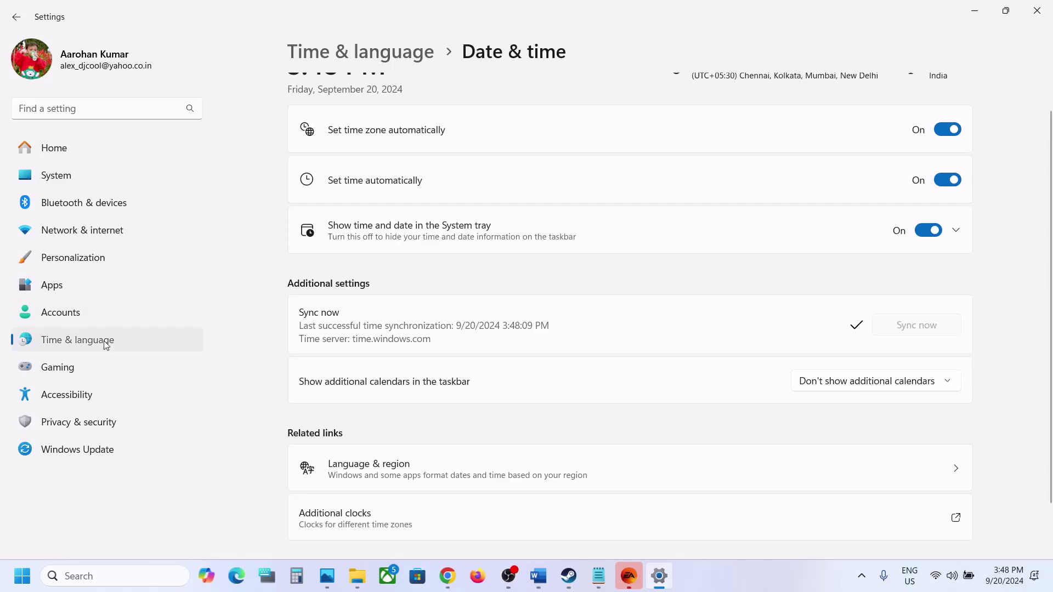
- Check the country or region choices in the Windows Language & region settings, keep India, and close Settings
left_click(73, 341)
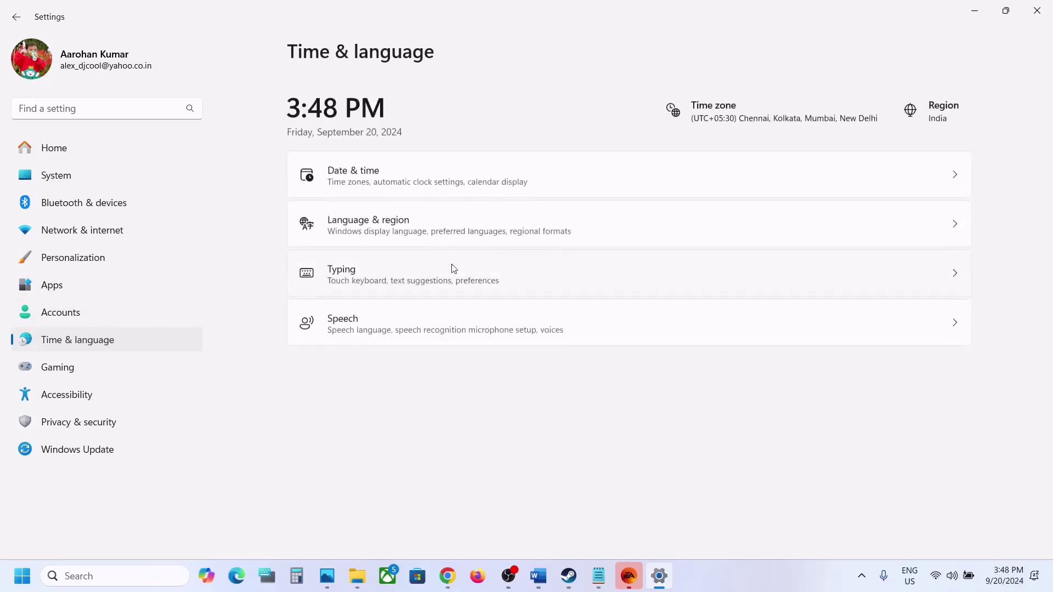
left_click(370, 229)
left_click(927, 391)
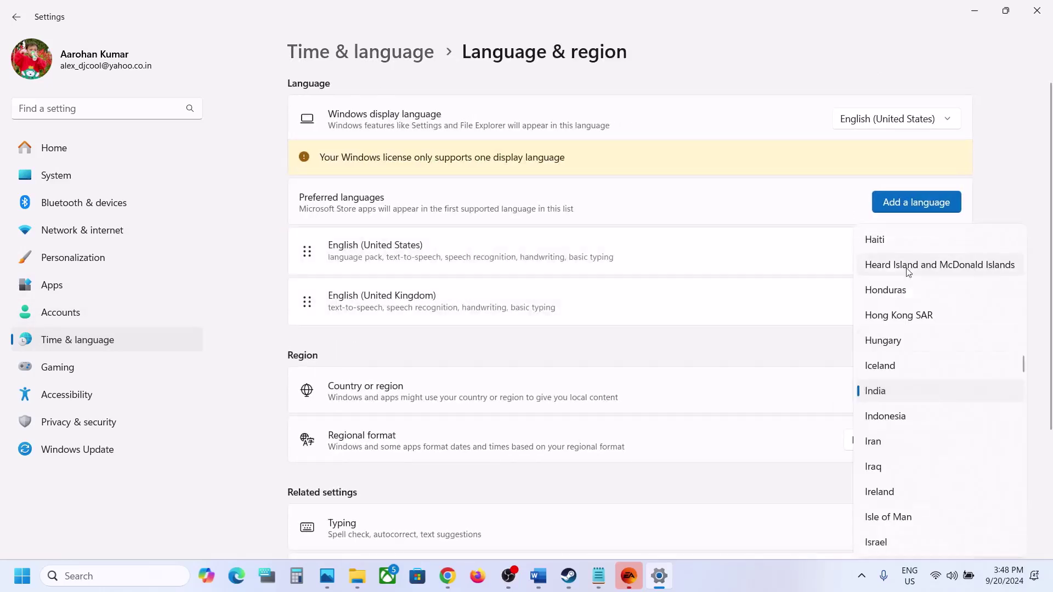
left_click(833, 365)
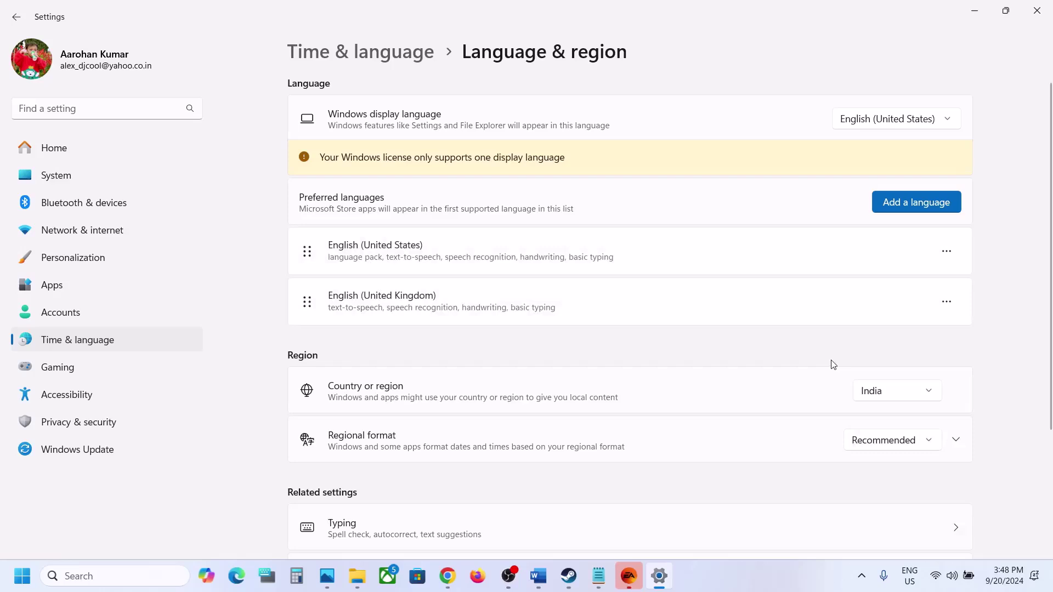
left_click(1037, 10)
- Highlight the Step 8 antivirus instruction in the Word notes and open Virus & threat protection in Windows Security
scroll(489, 401, "down", 5)
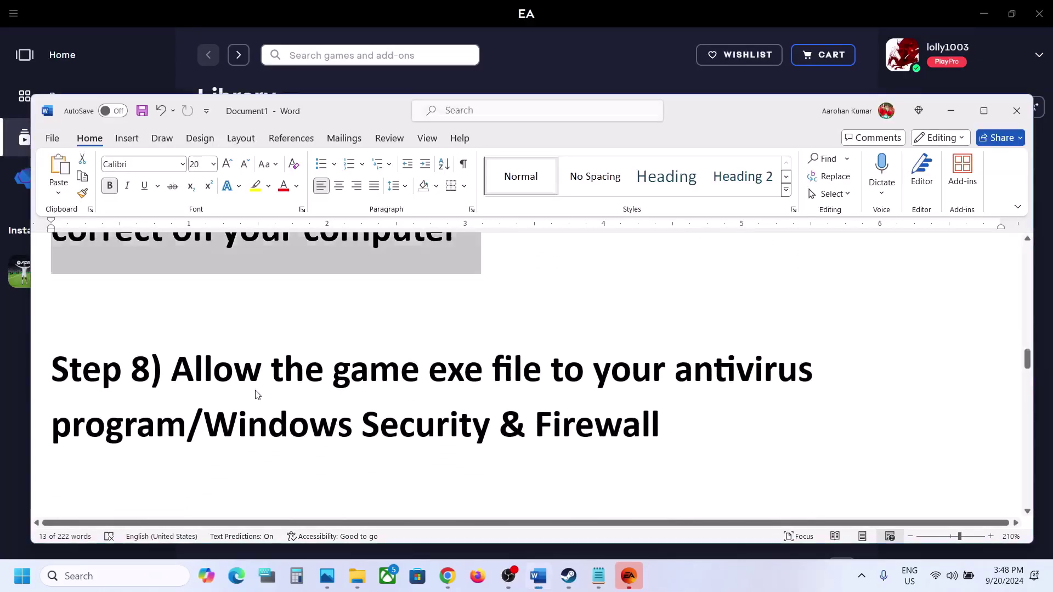
left_click_drag(175, 368, 186, 423)
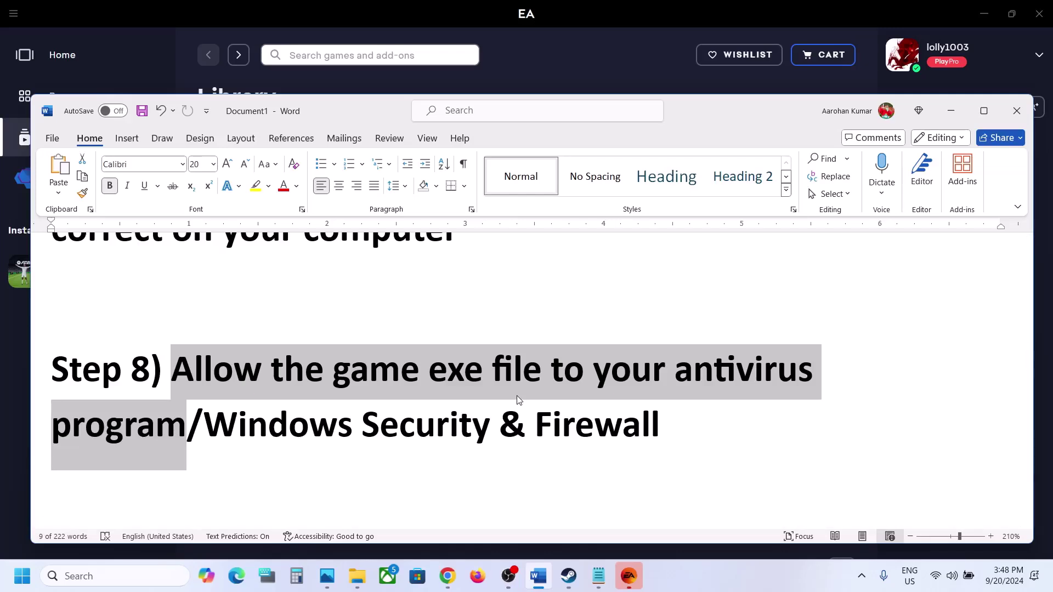
key("super+i")
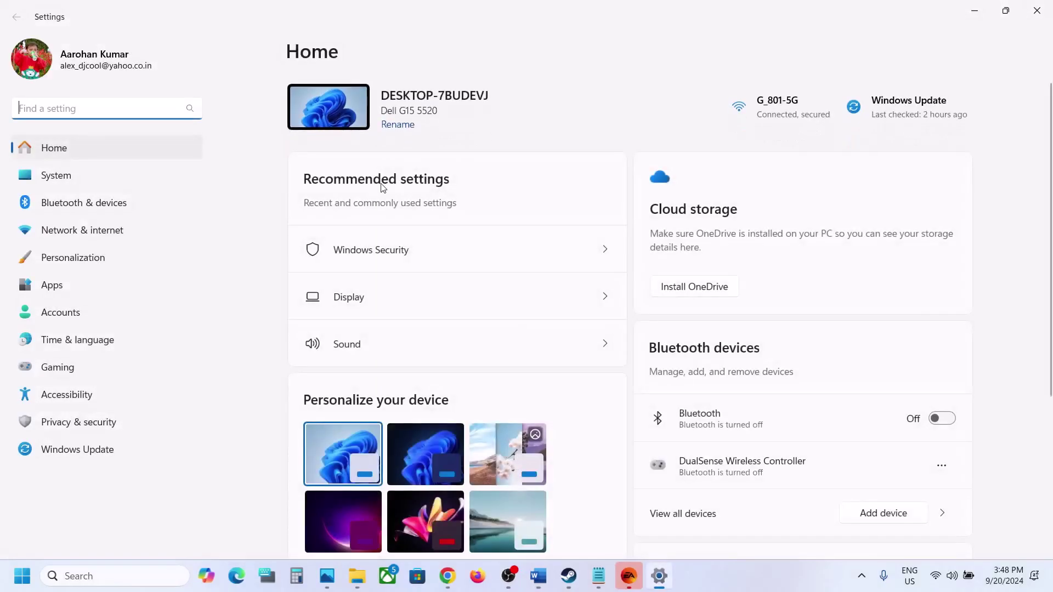
left_click(84, 427)
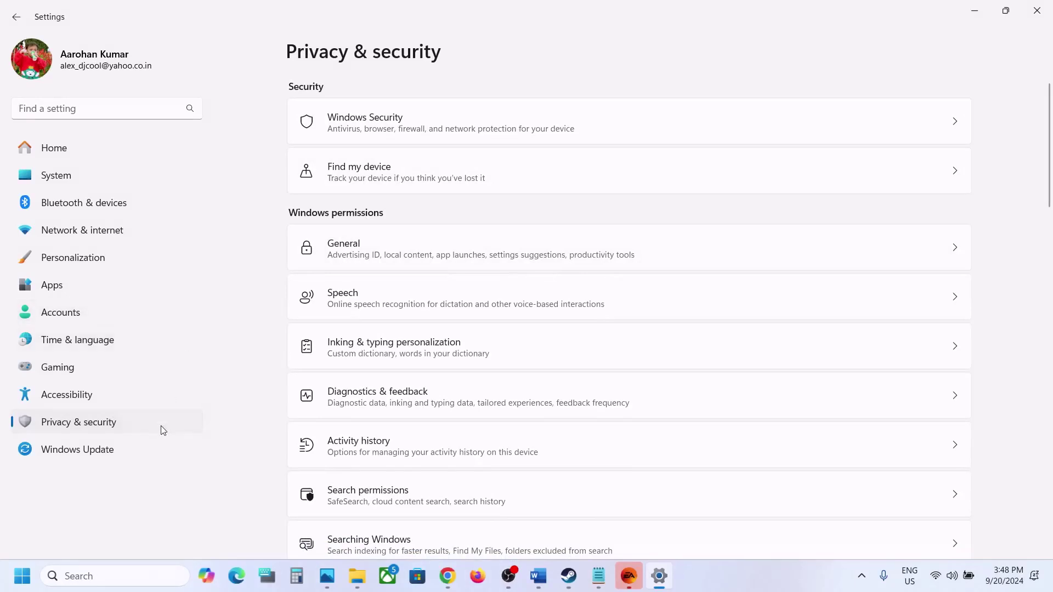
left_click(386, 121)
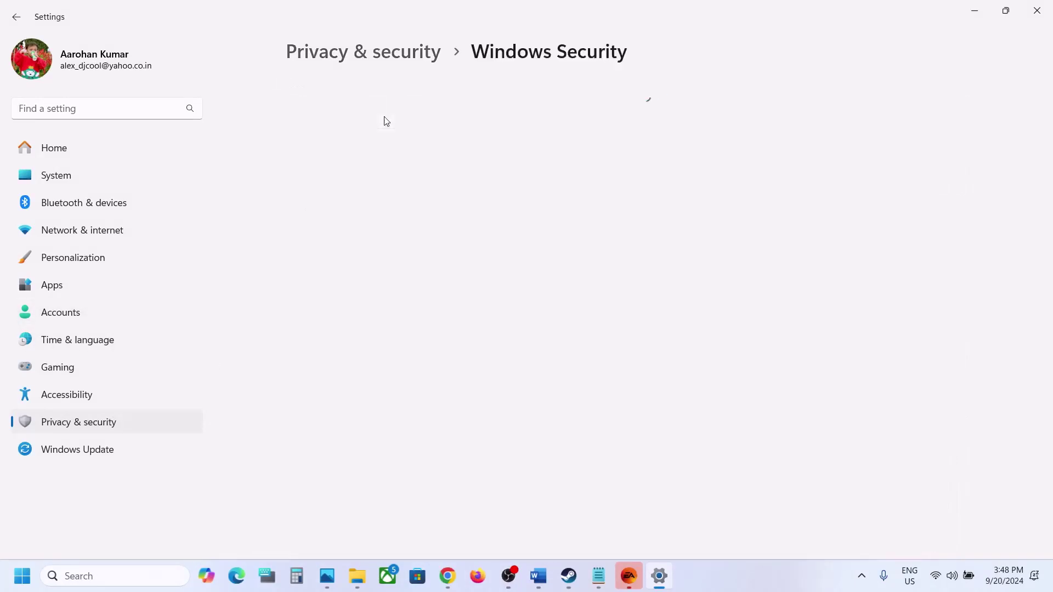
left_click(362, 199)
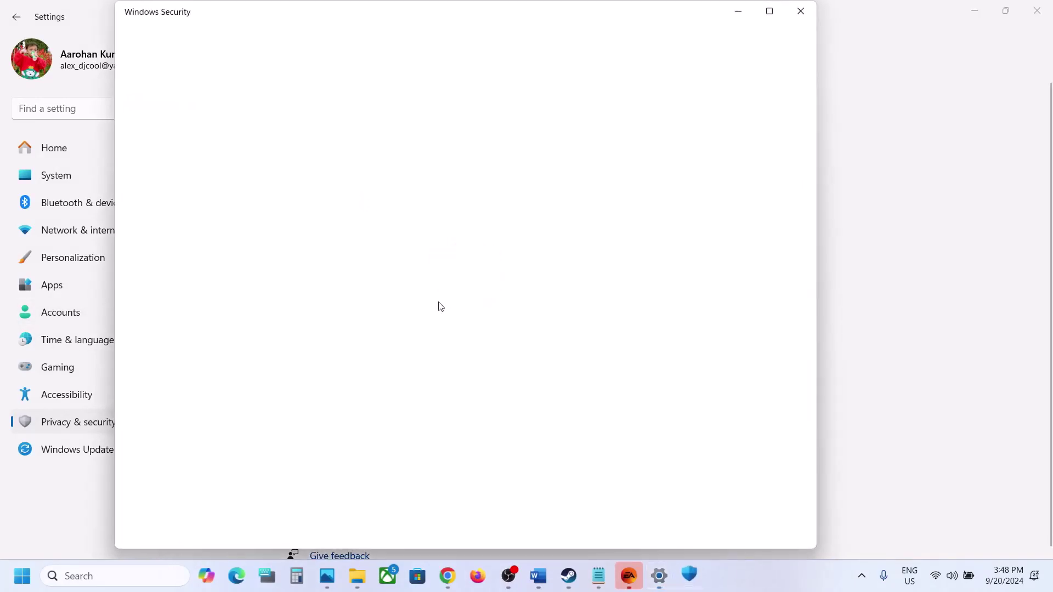
- Allow the FC25 application from the EA SPORTS FC 25 folder through Controlled folder access in ransomware protection
scroll(442, 306, "down", 3)
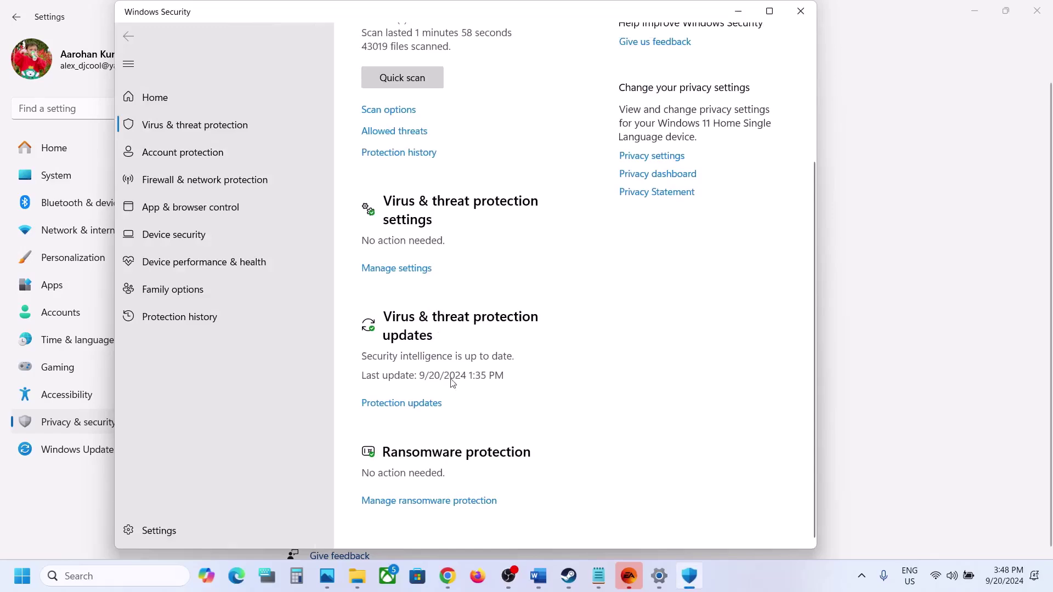
left_click(426, 502)
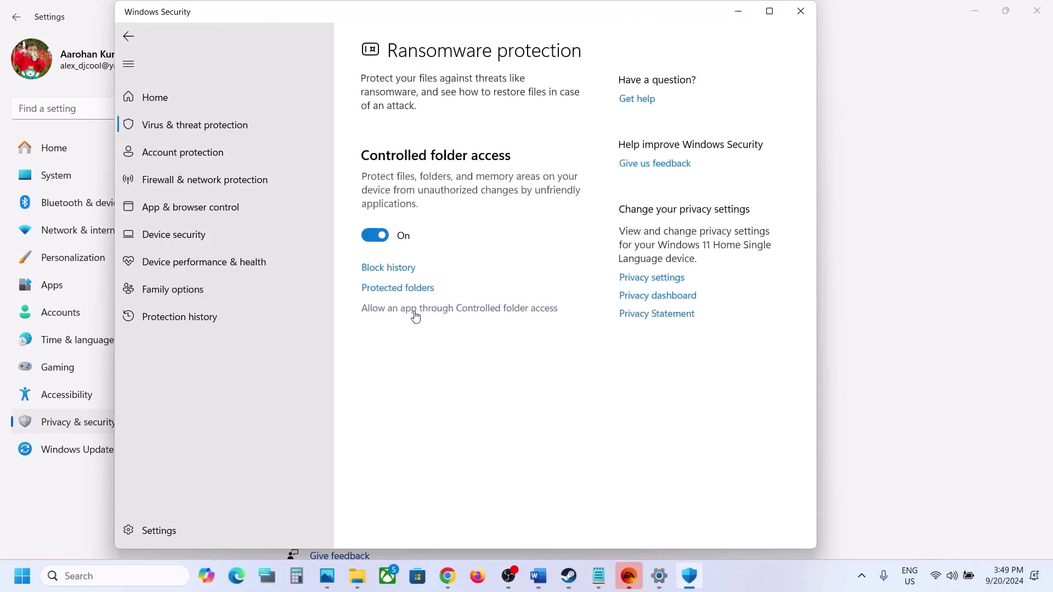
left_click(440, 313)
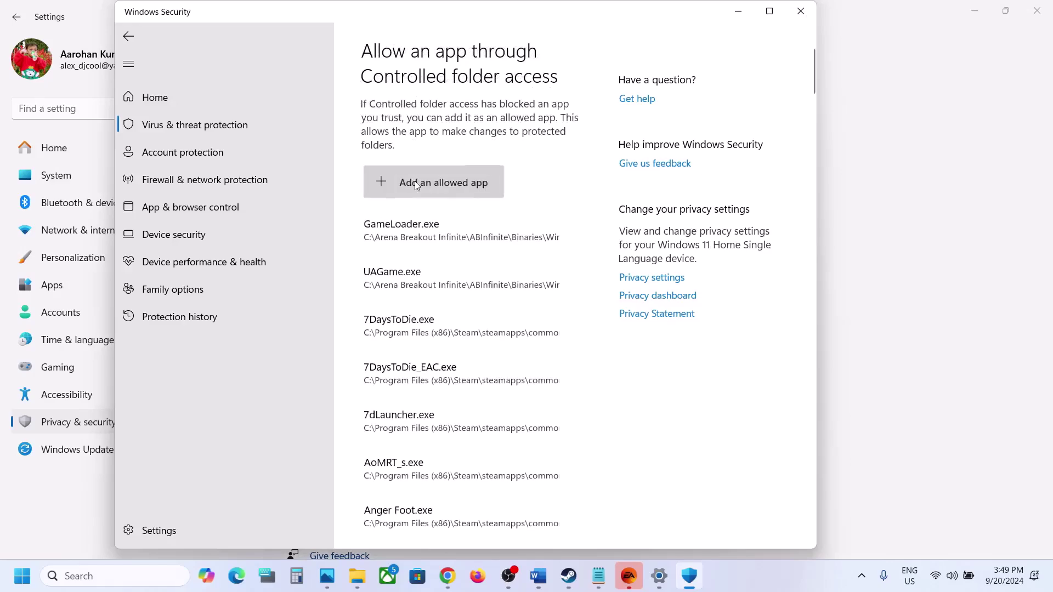
left_click(414, 181)
left_click(412, 230)
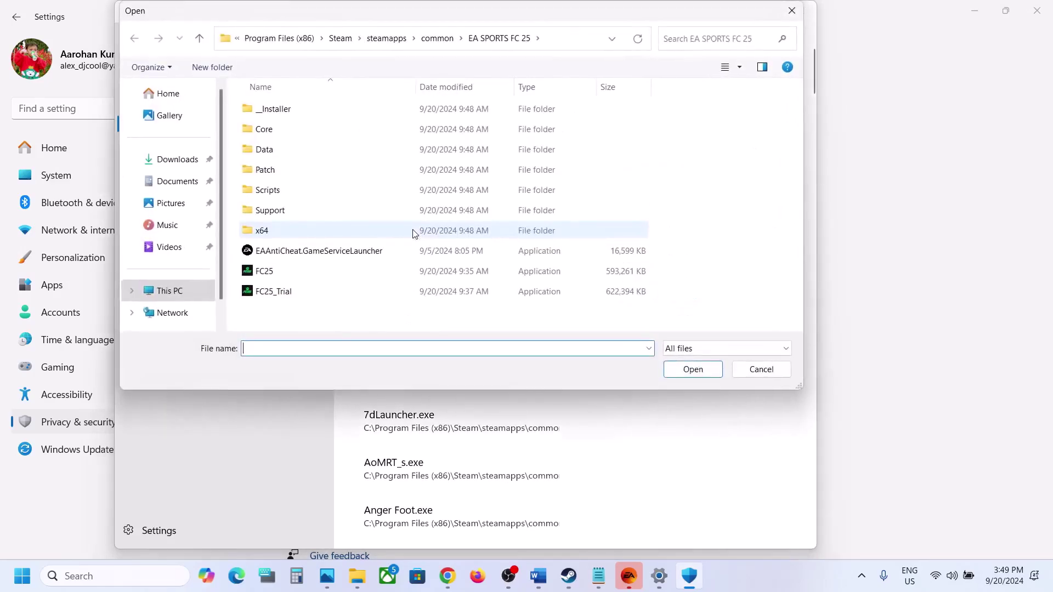
left_click(292, 265)
left_click(692, 369)
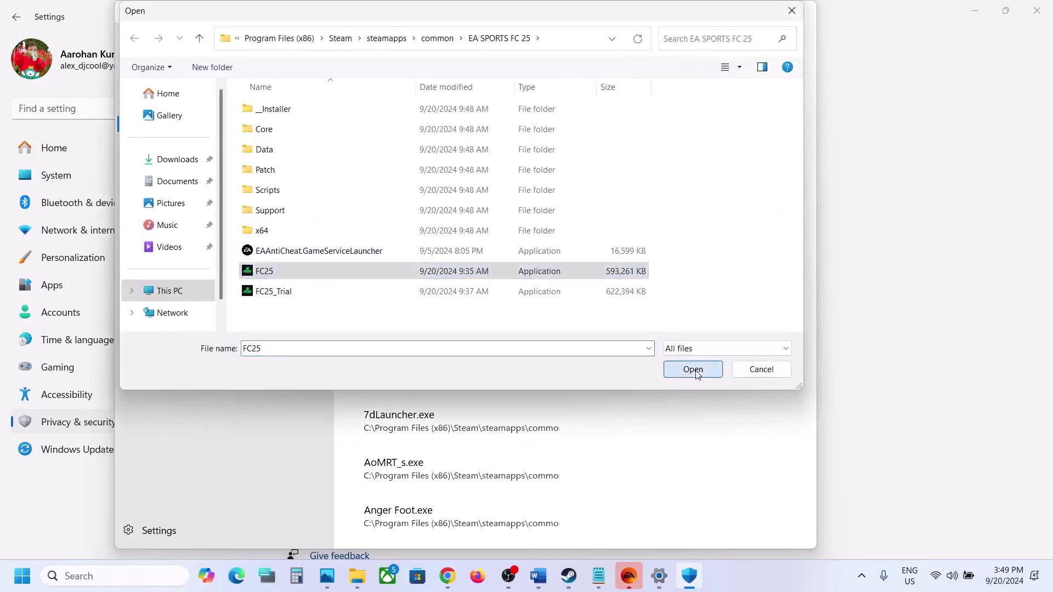
- Add the FC25_Trial application to the apps allowed through Controlled folder access
left_click(422, 186)
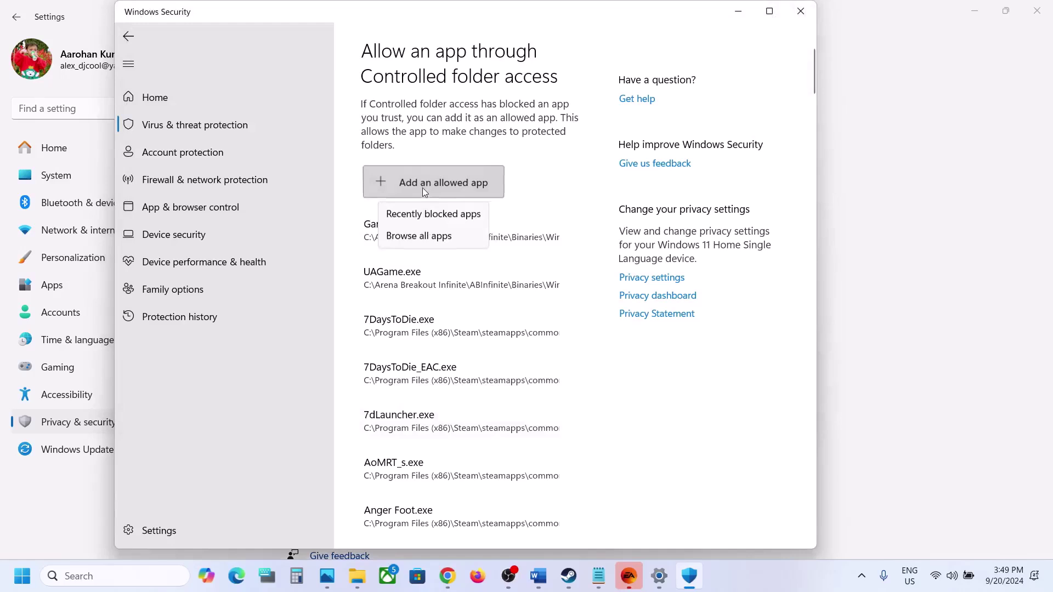
left_click(425, 233)
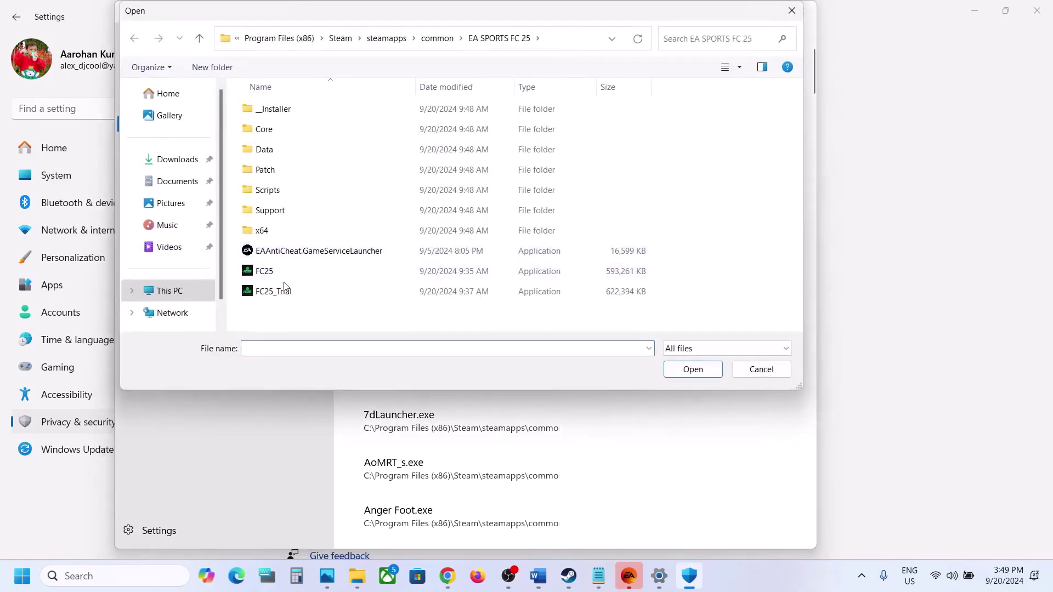
left_click(282, 291)
left_click(707, 371)
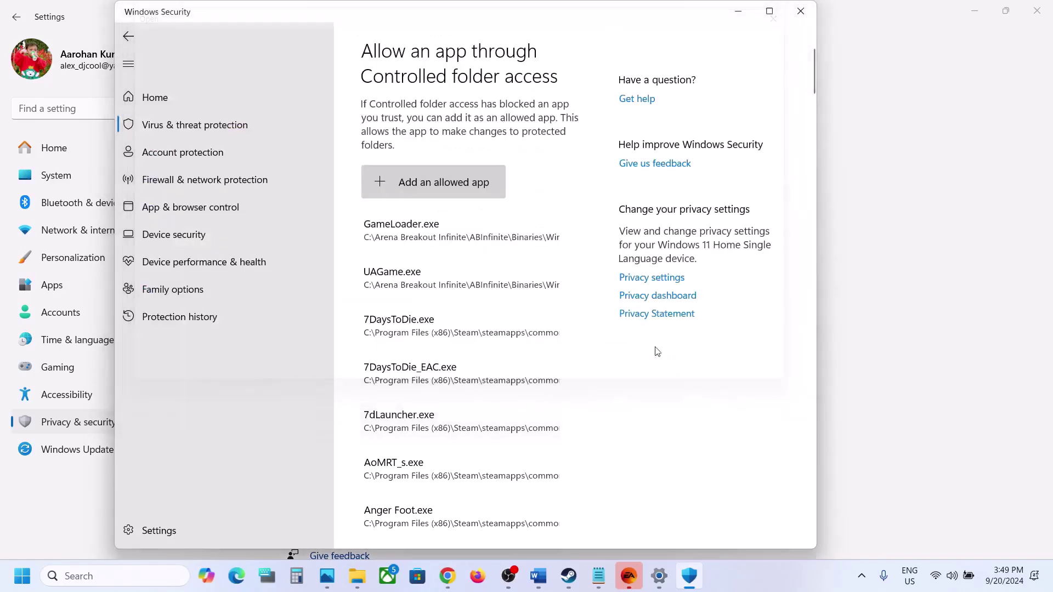
- Allow EAAntiCheat.GameServiceLauncher from the Steam EA SPORTS FC 25 folder through Controlled folder access
left_click(449, 183)
left_click(431, 237)
left_click(296, 251)
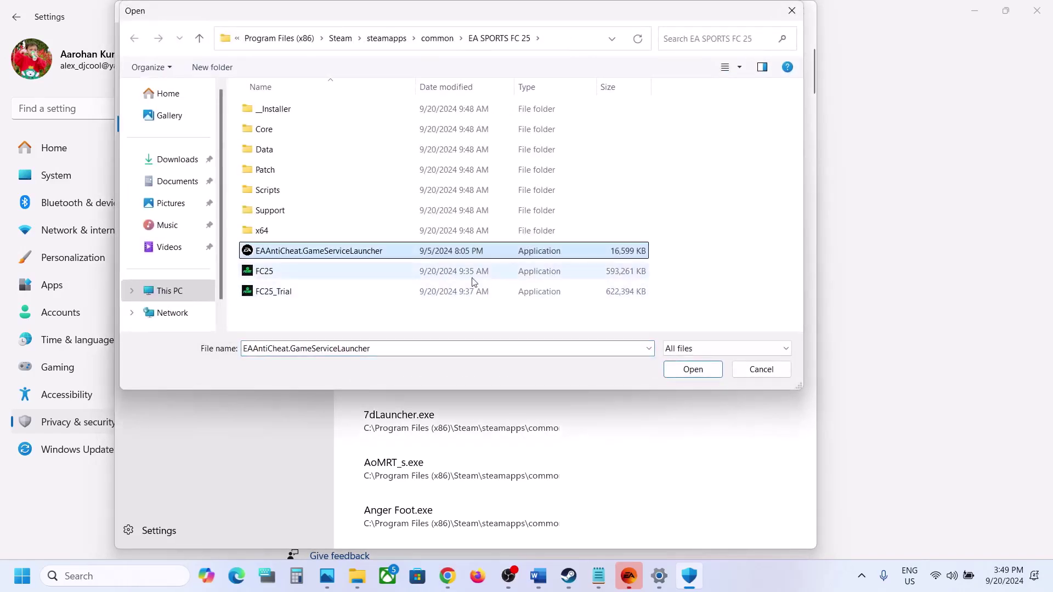
left_click(693, 370)
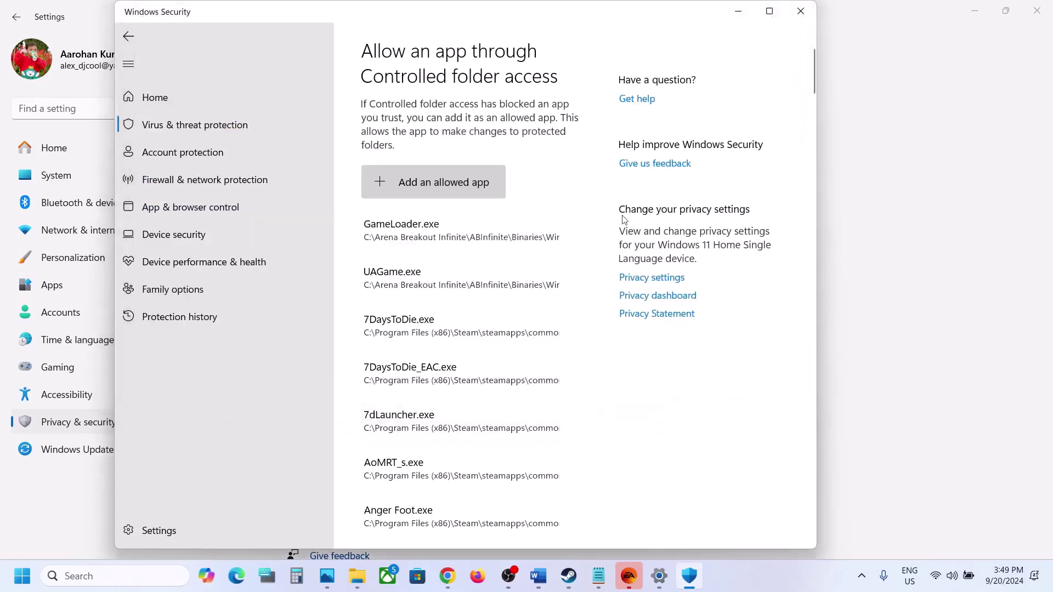
- Open Windows Defender Firewall's allowed apps list from Control Panel's System and Security section and unlock it for changes
left_click(127, 568)
type("control")
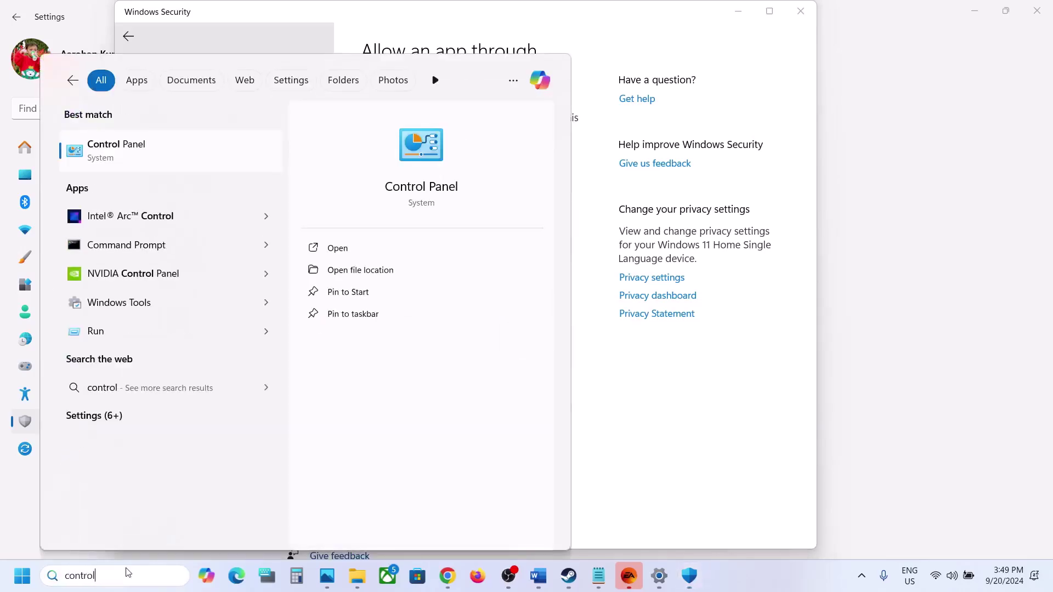
key("Return")
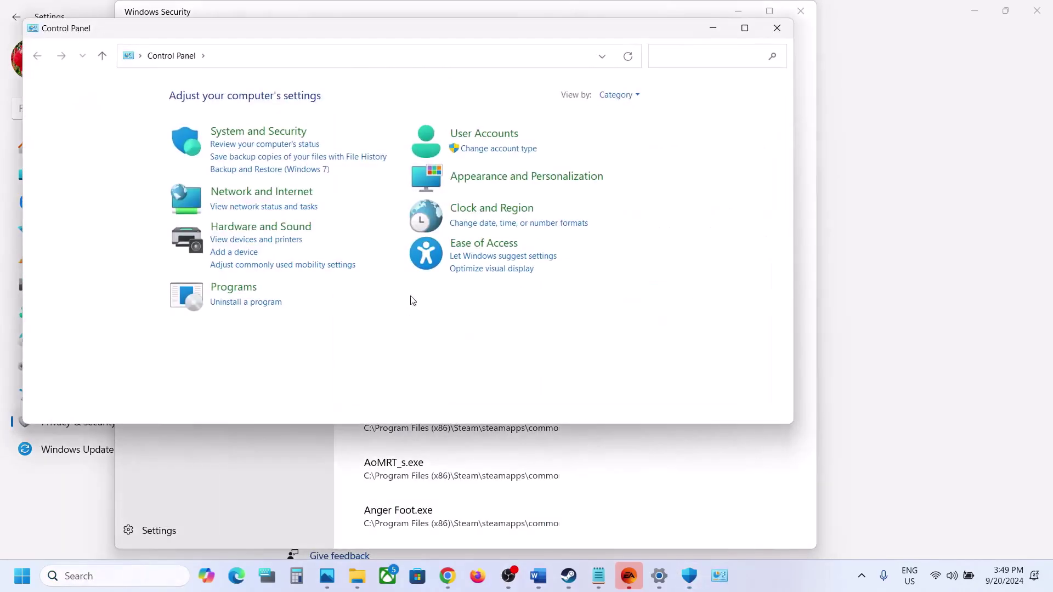
left_click(259, 135)
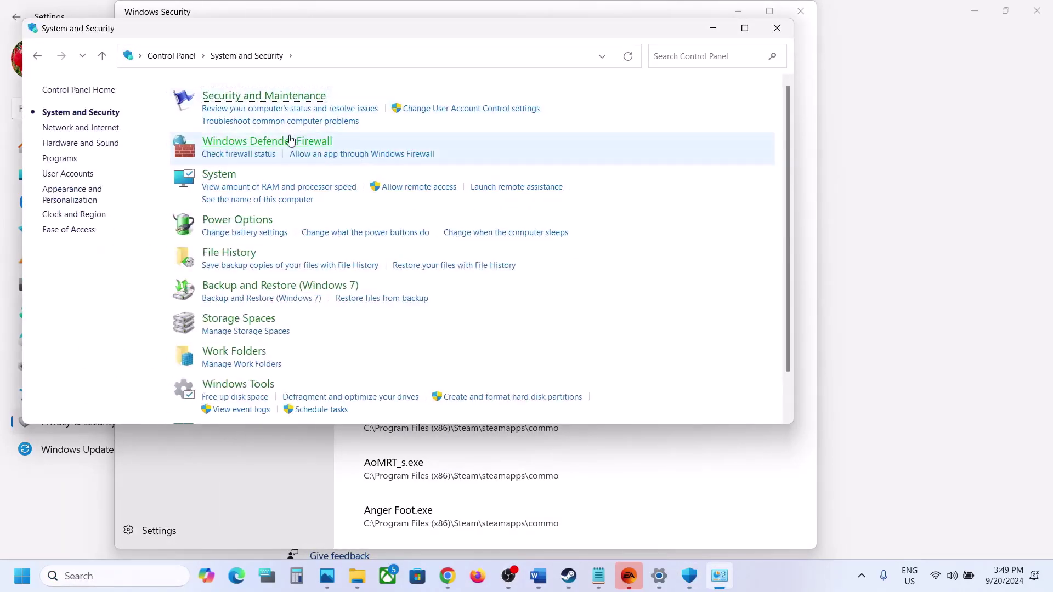
left_click(281, 144)
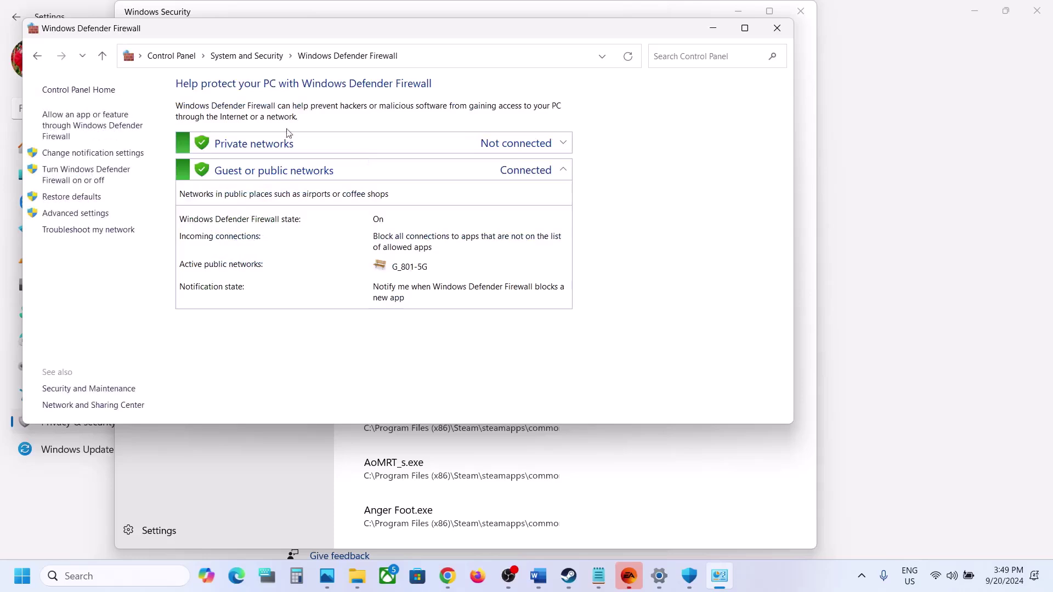
left_click(90, 130)
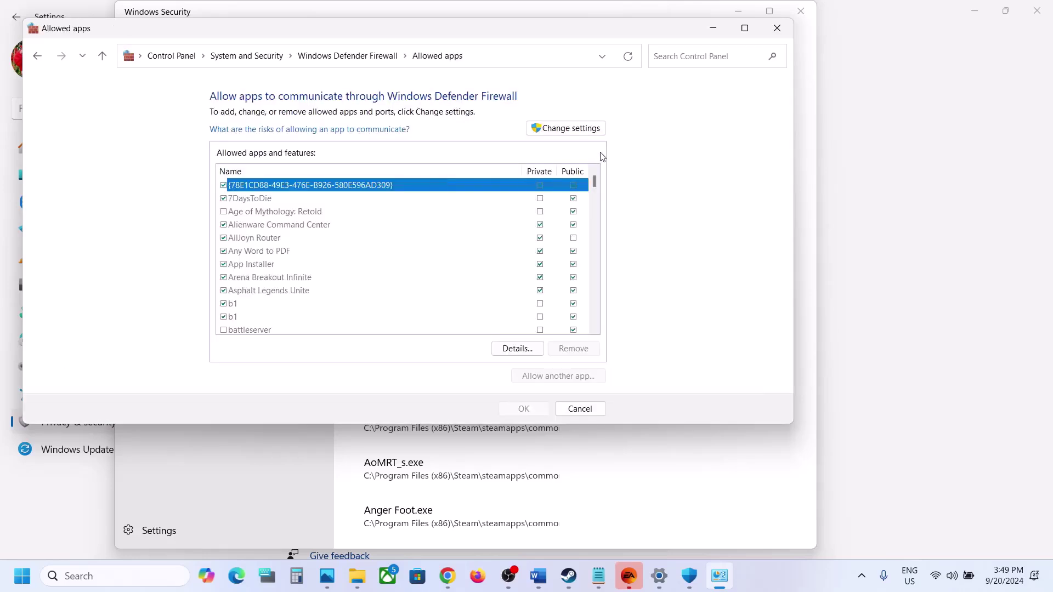
left_click(568, 128)
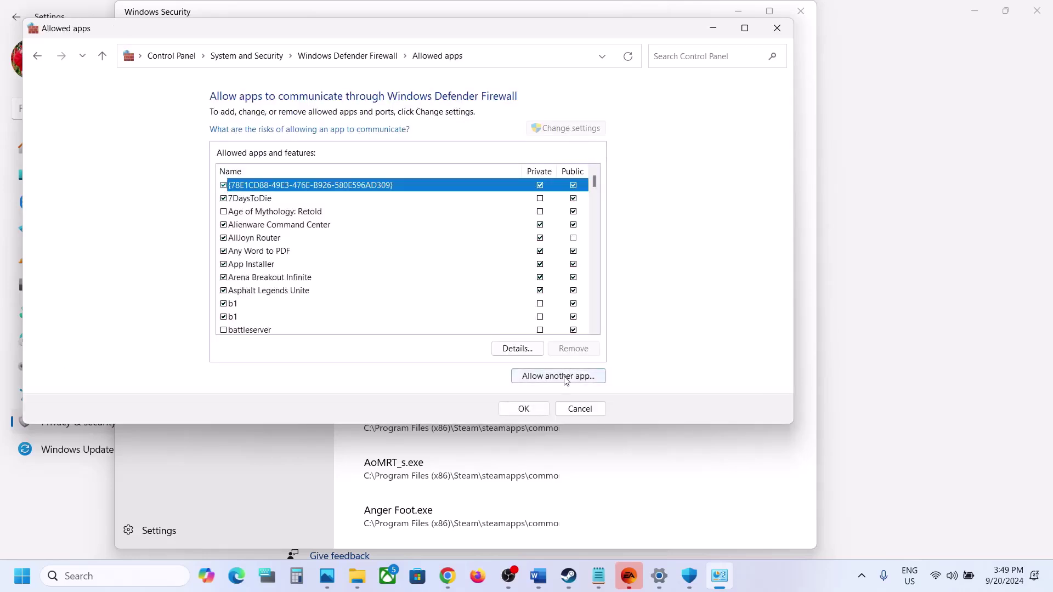
- Try to add EAAntiCheat.GameServiceLauncher from the EA Games EA SPORTS FC 25 folder to the firewall's allowed apps
left_click(566, 378)
left_click(492, 296)
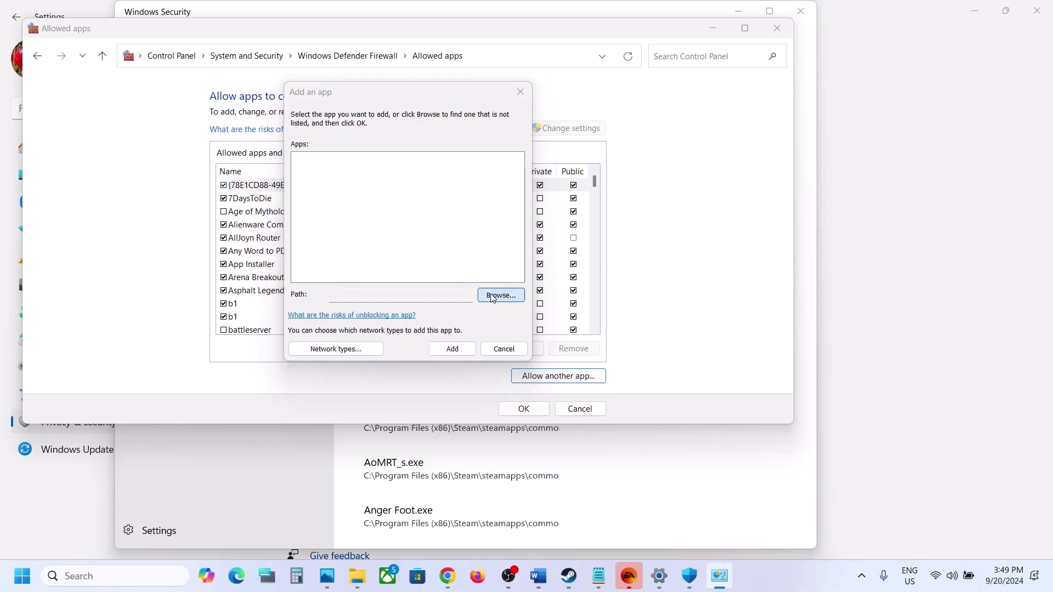
scroll(493, 268, "down", 1)
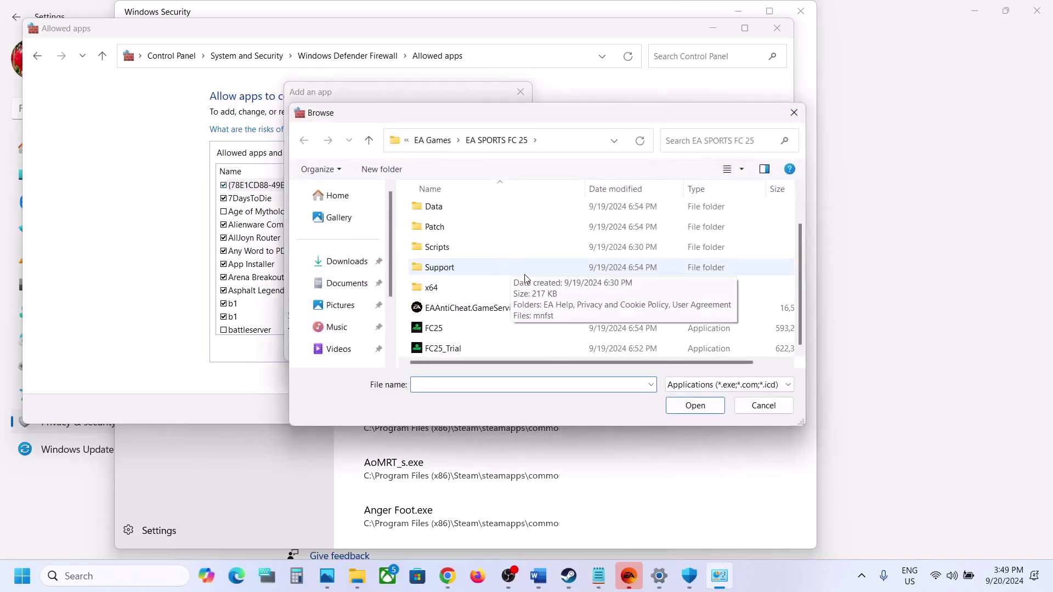
left_click(479, 309)
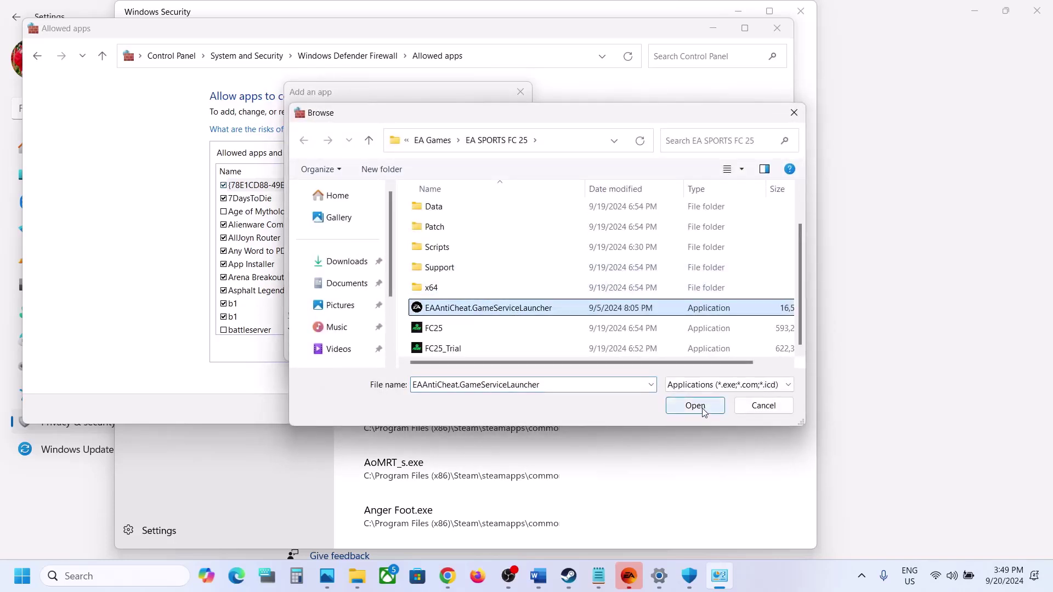
left_click(697, 406)
left_click(452, 349)
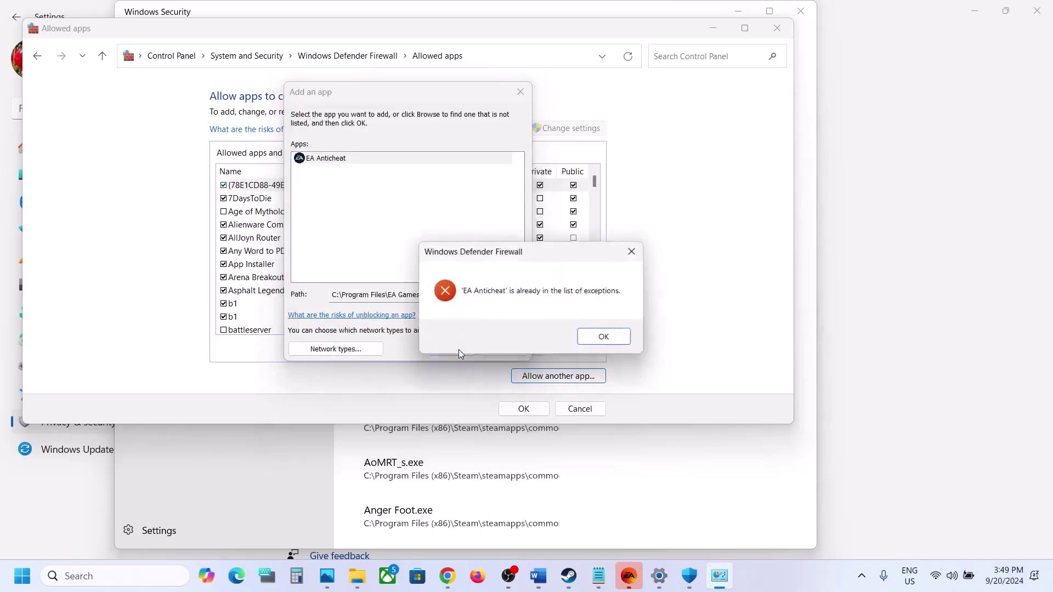
left_click(603, 338)
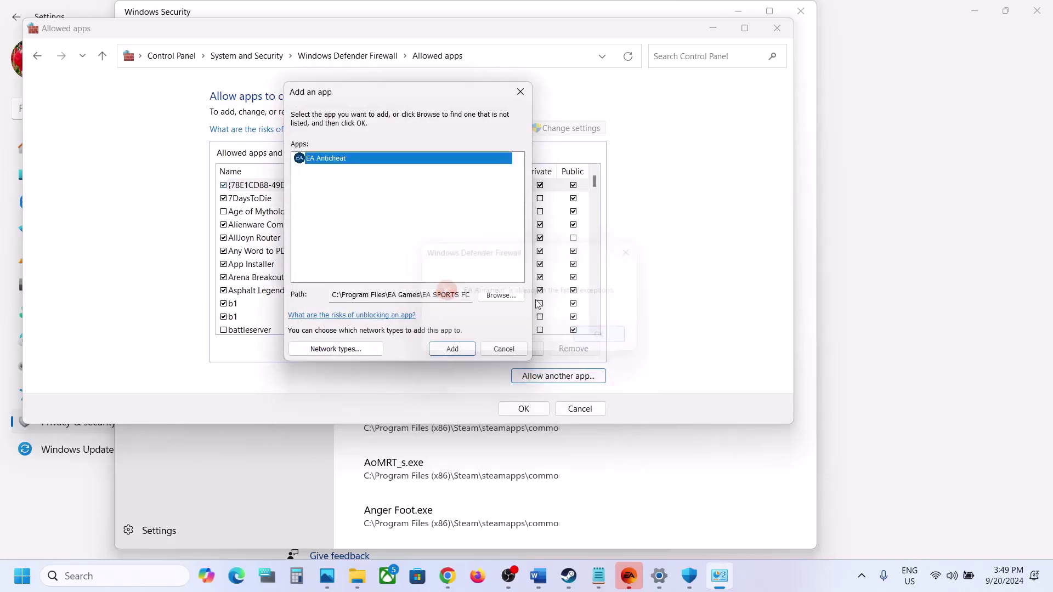
- Try to add the FC25 application from the EA SPORTS FC 25 folder to the firewall's allowed apps
left_click(495, 295)
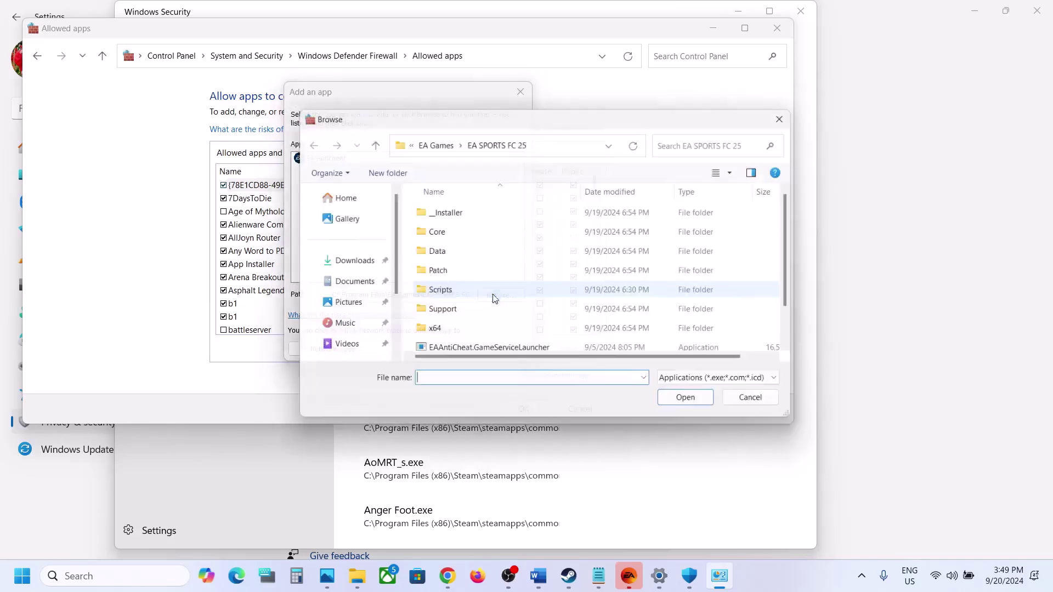
scroll(483, 296, "down", 2)
left_click(458, 329)
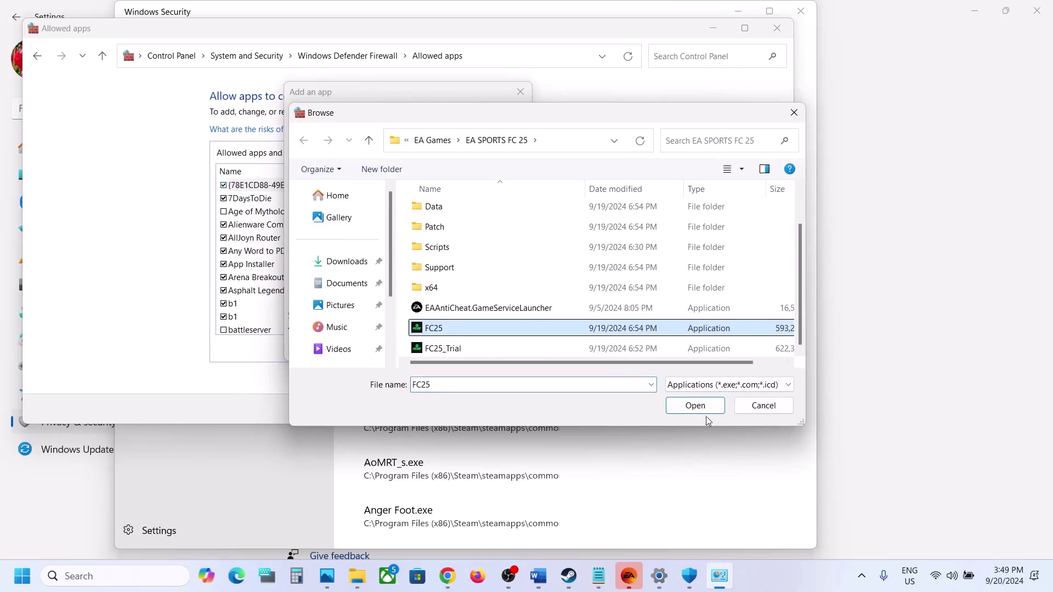
left_click(702, 408)
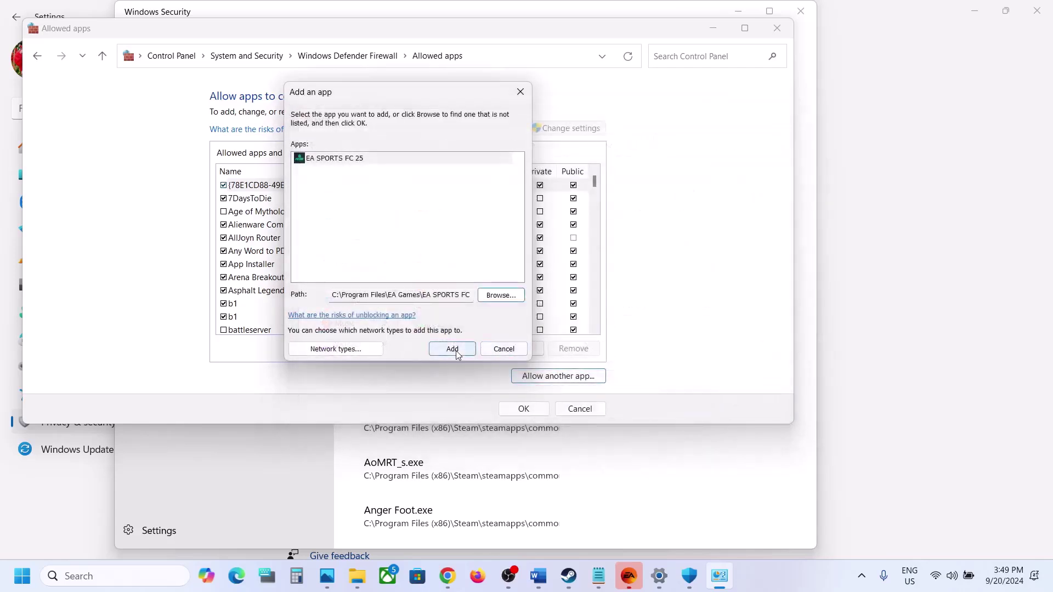
left_click(456, 350)
left_click(604, 339)
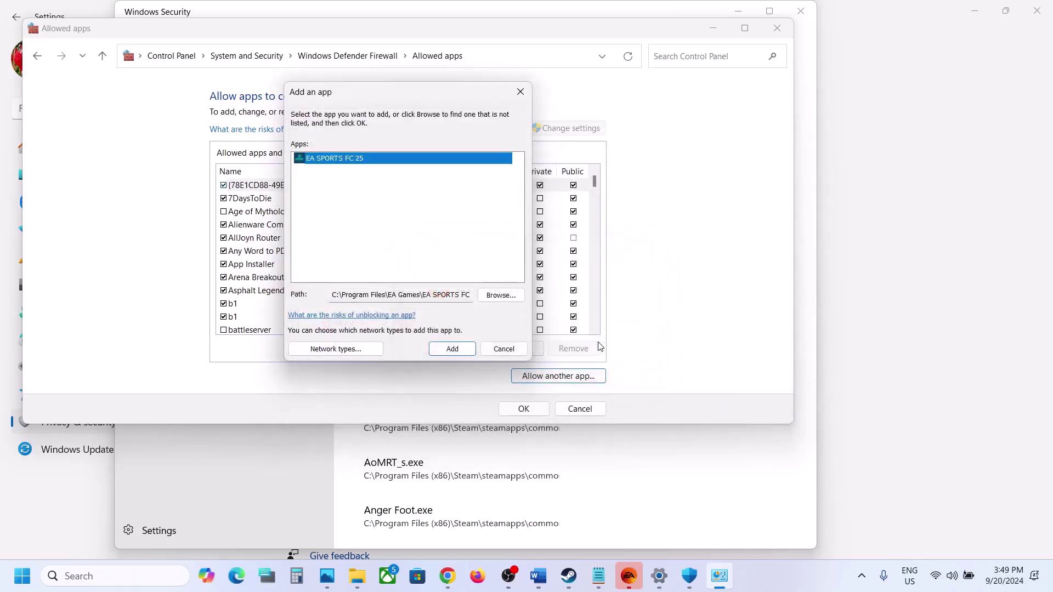
- Try to add the FC25_Trial application to the firewall's allowed apps and dismiss the app-adding dialog
left_click(497, 295)
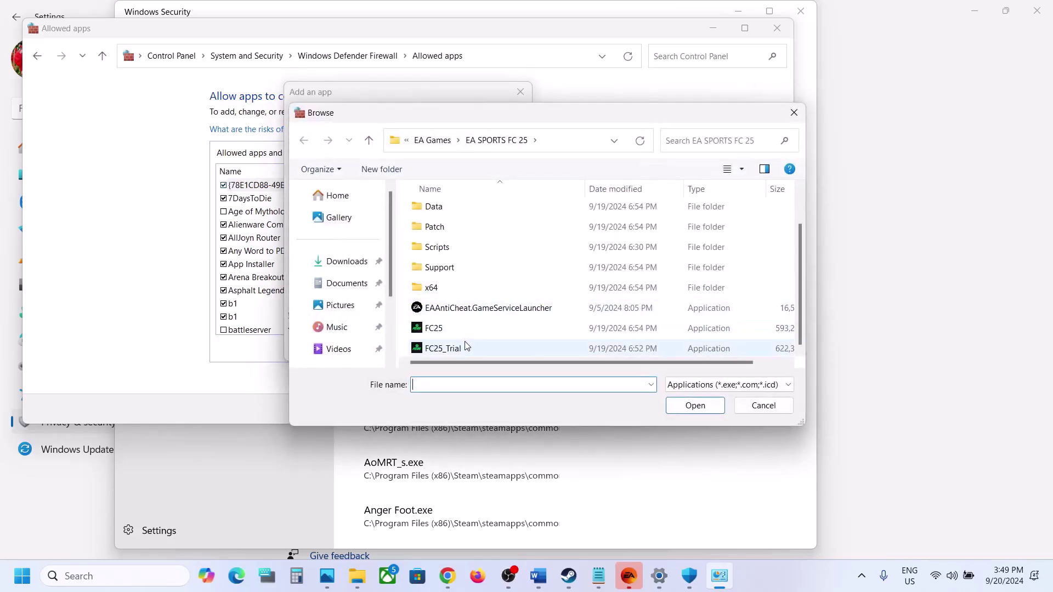
left_click(493, 349)
left_click(677, 407)
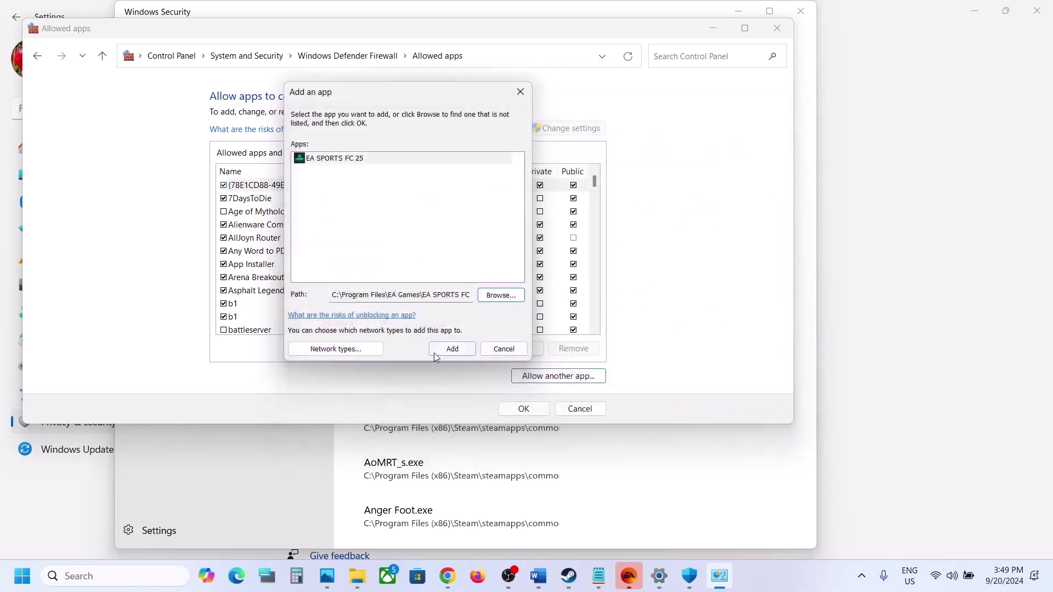
left_click(460, 349)
left_click(599, 337)
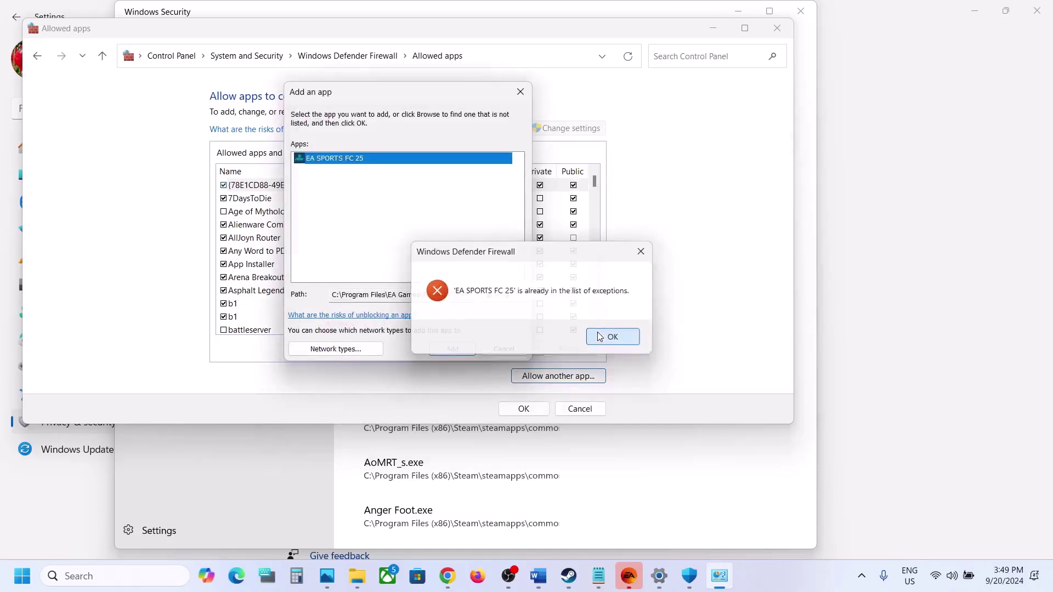
left_click(521, 92)
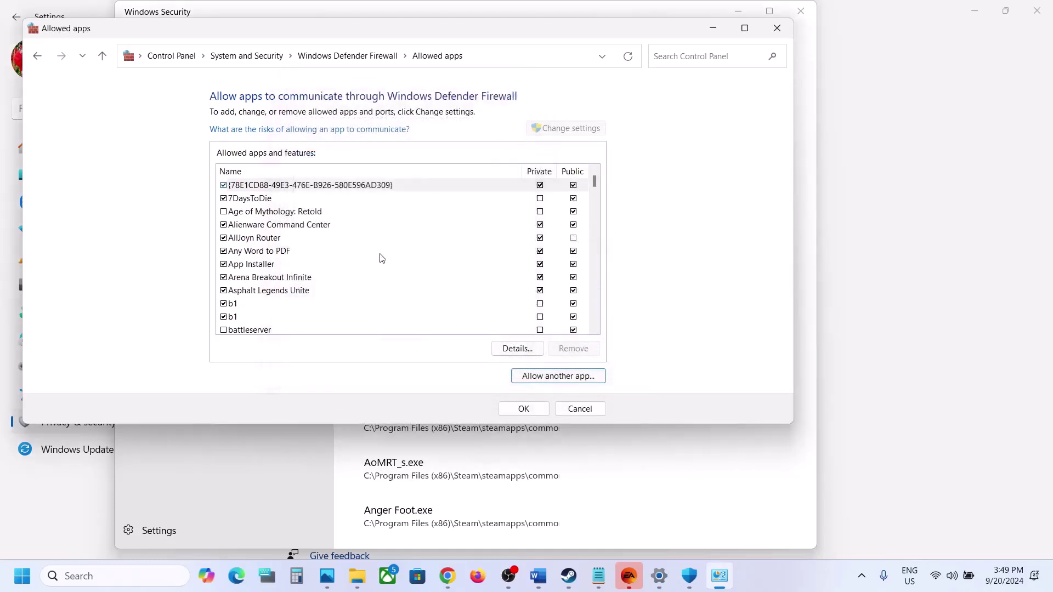
- Check the EA SPORTS FC 25 entries in the firewall's allowed apps list and close Control Panel, Windows Security and Settings
left_click(338, 295)
key("e")
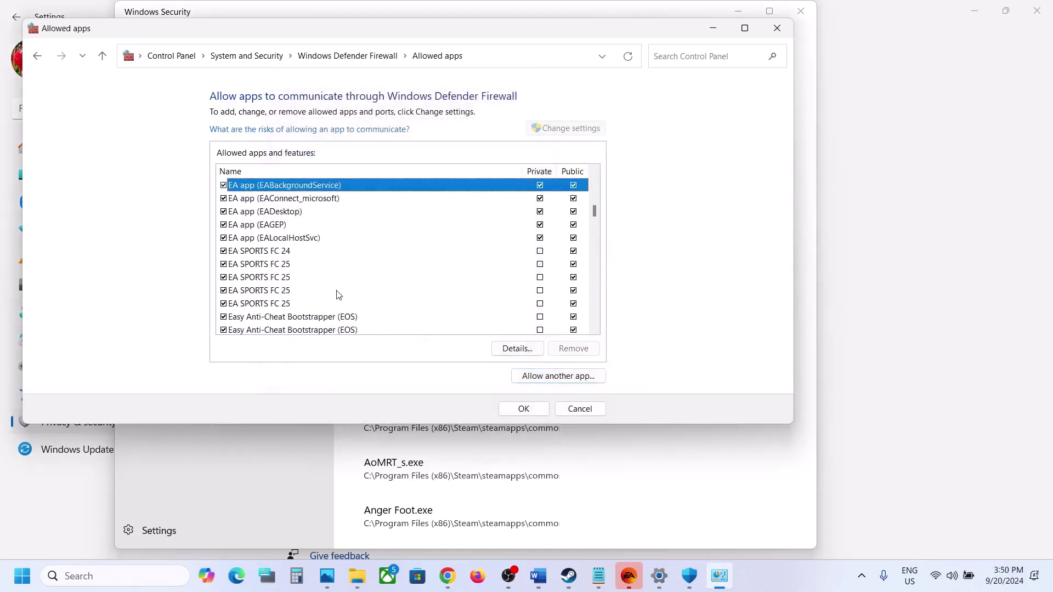
left_click(296, 269)
left_click(294, 277)
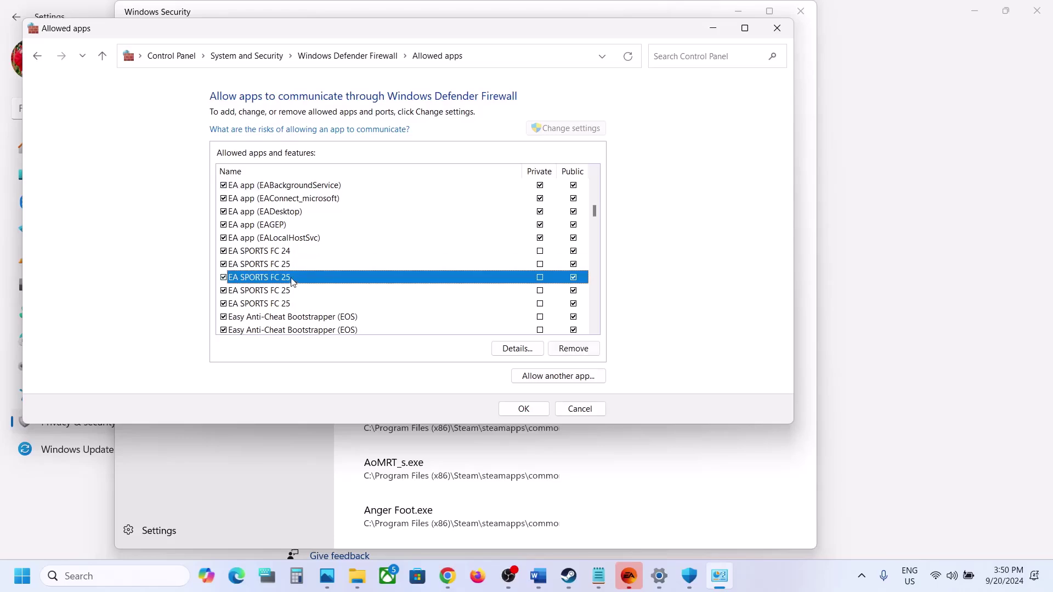
left_click(777, 29)
left_click(800, 12)
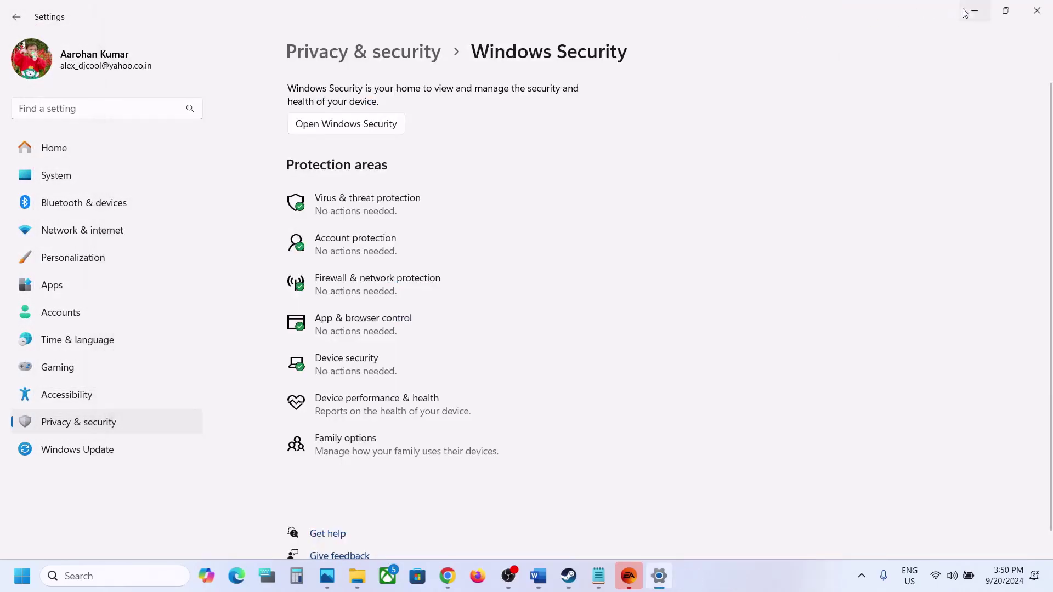
left_click(1037, 11)
- Maximize the Word notes and highlight the Step 9 power cycle instructions for the computer and WIFI router
scroll(422, 415, "down", 3)
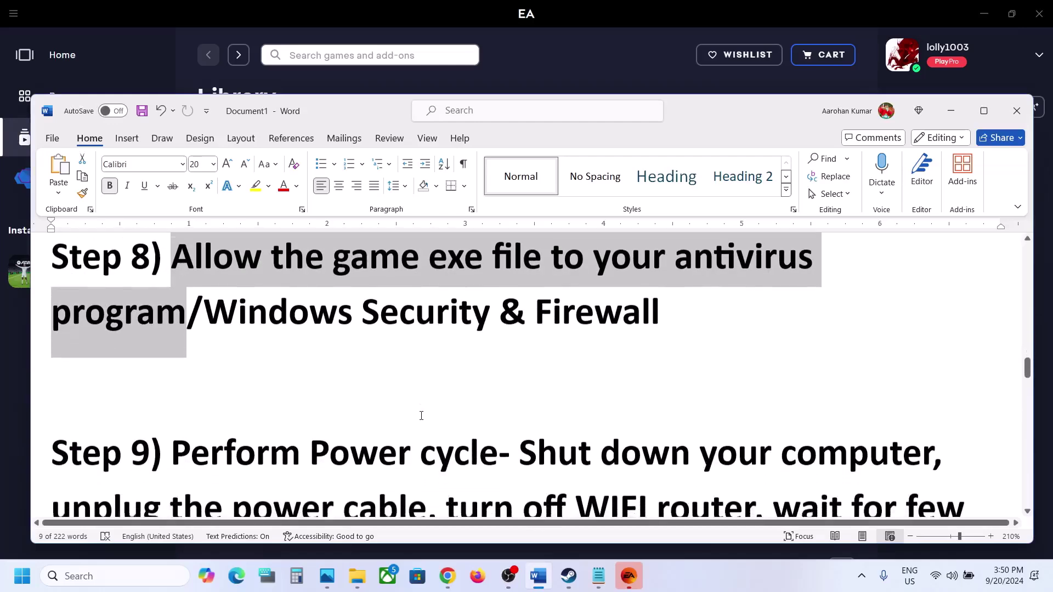
left_click(984, 111)
left_click_drag(490, 284, 899, 277)
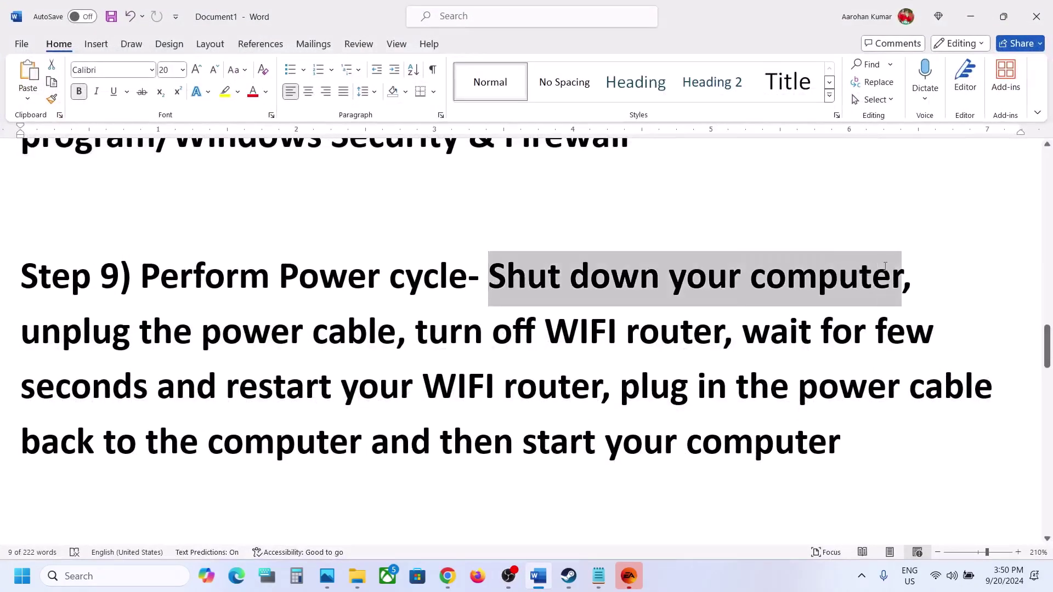
left_click_drag(49, 339, 759, 445)
left_click(346, 355)
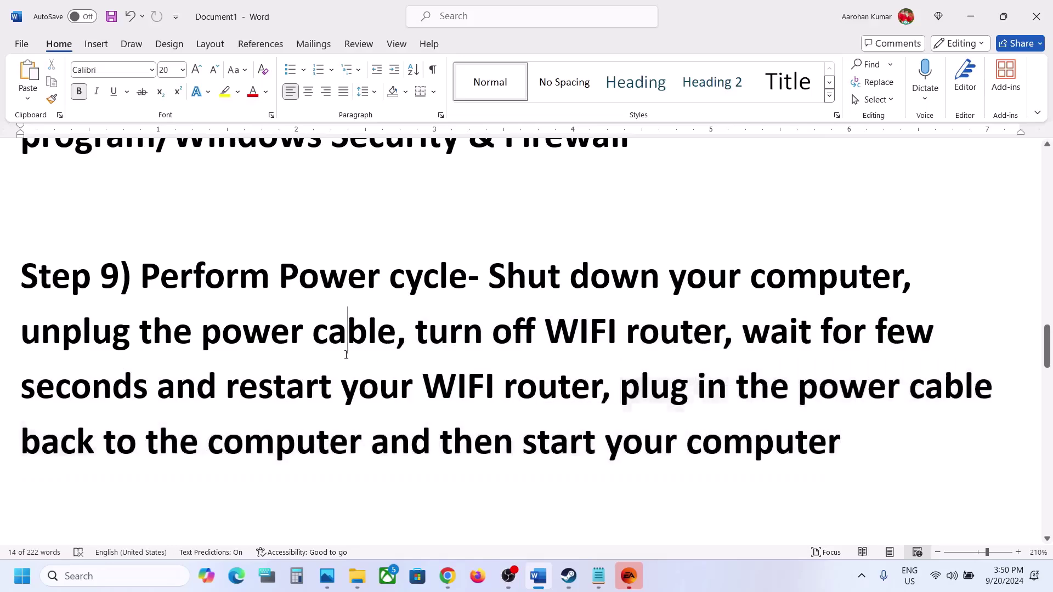
- Bring up the Step 10 command list in the notes and open Command Prompt as administrator
scroll(346, 355, "down", 10)
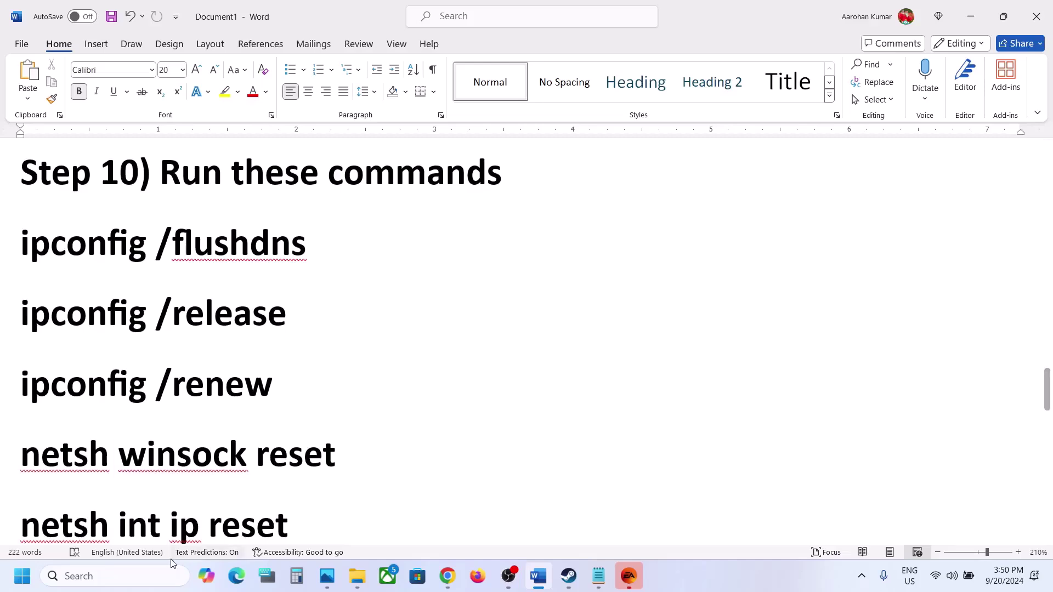
left_click(129, 574)
type("cmd")
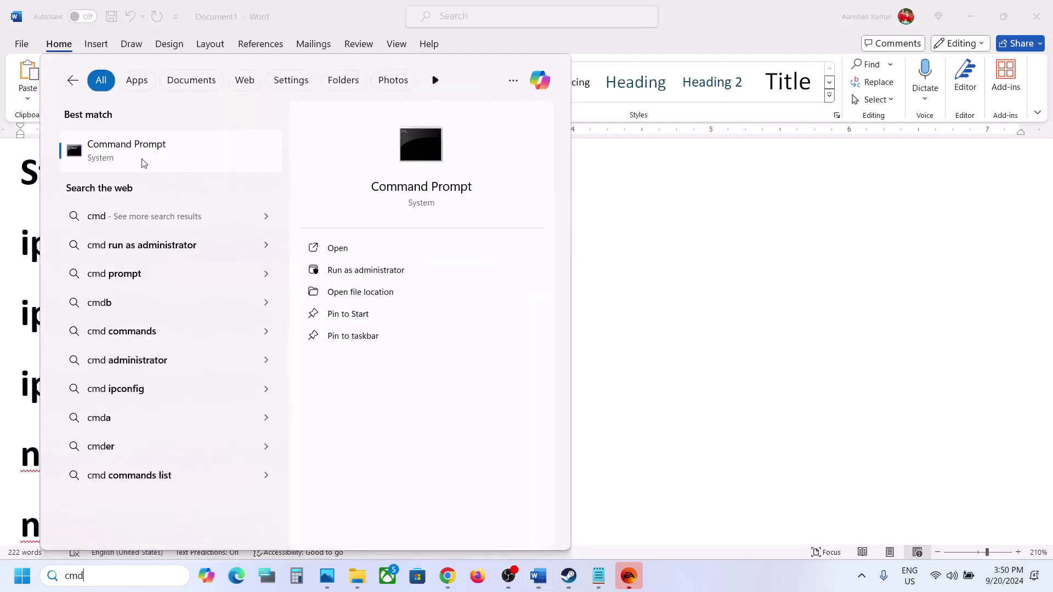
right_click(141, 161)
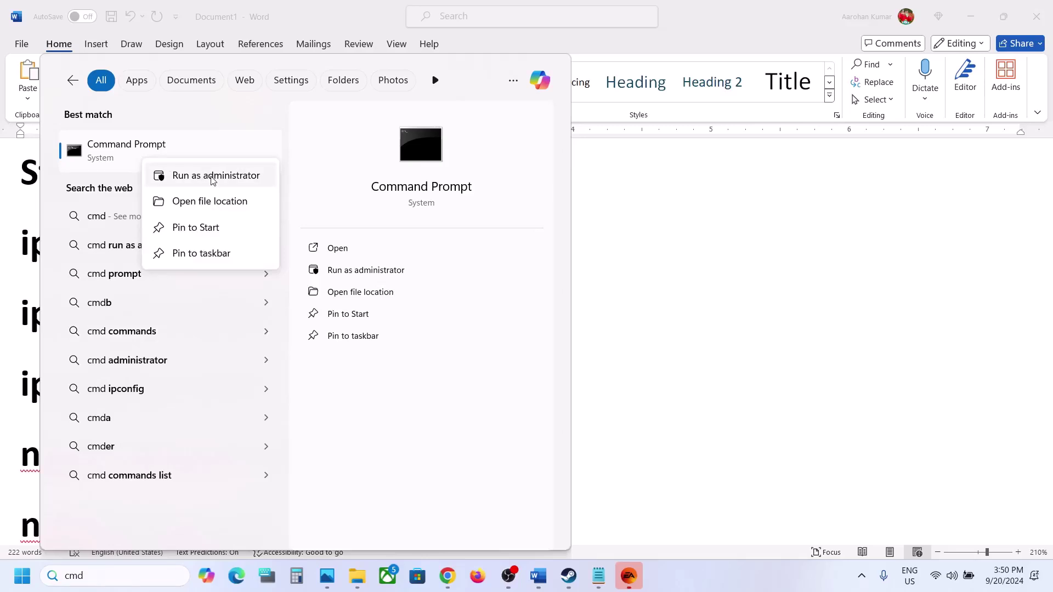
left_click(229, 176)
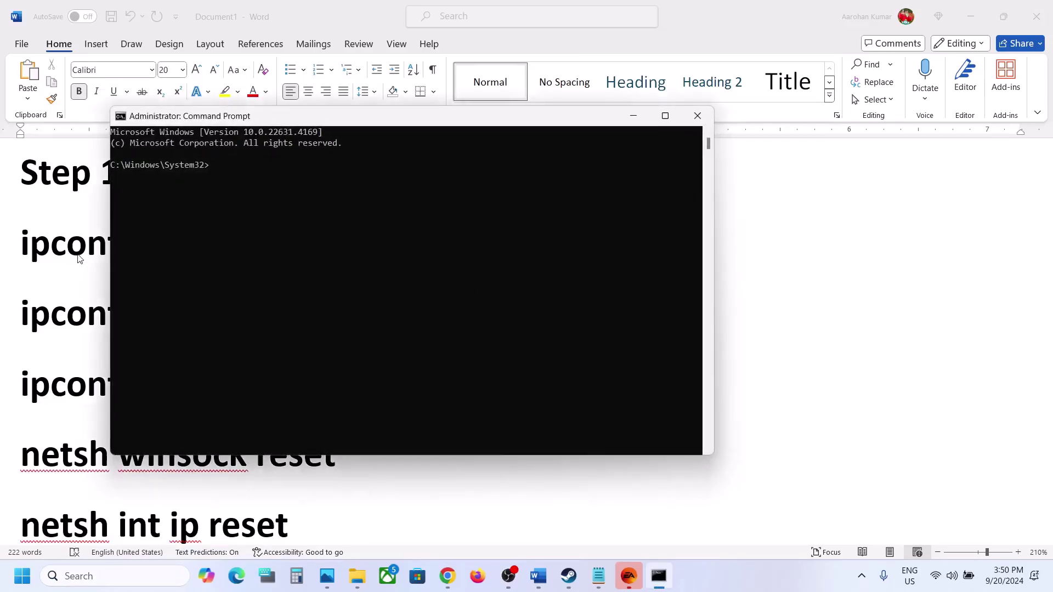
- Copy the ipconfig /flushdns command from the Word notes and run it in the administrator Command Prompt
left_click(80, 260)
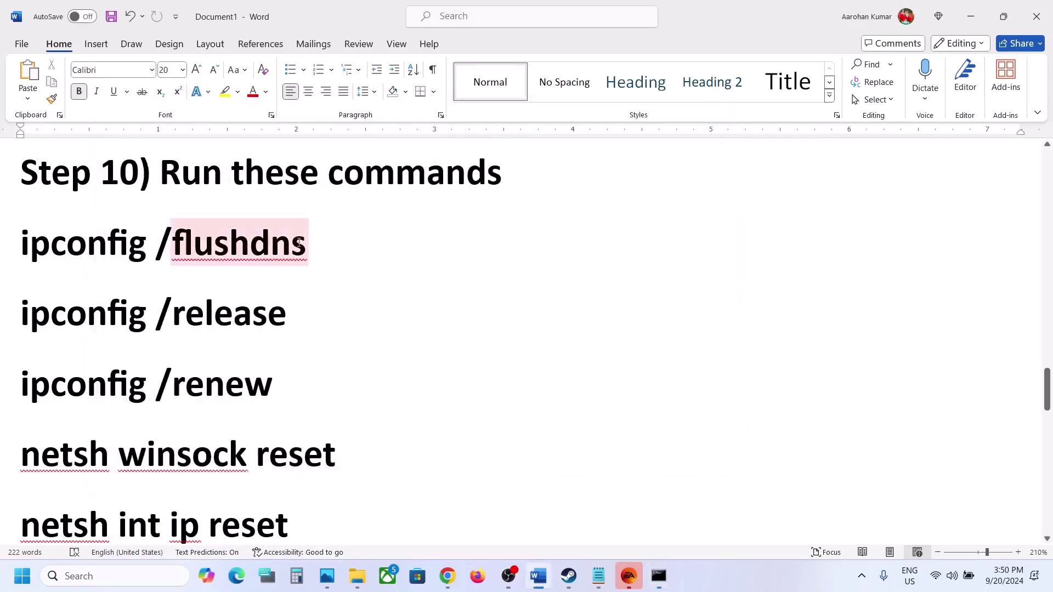
left_click(5, 253)
key("super+c")
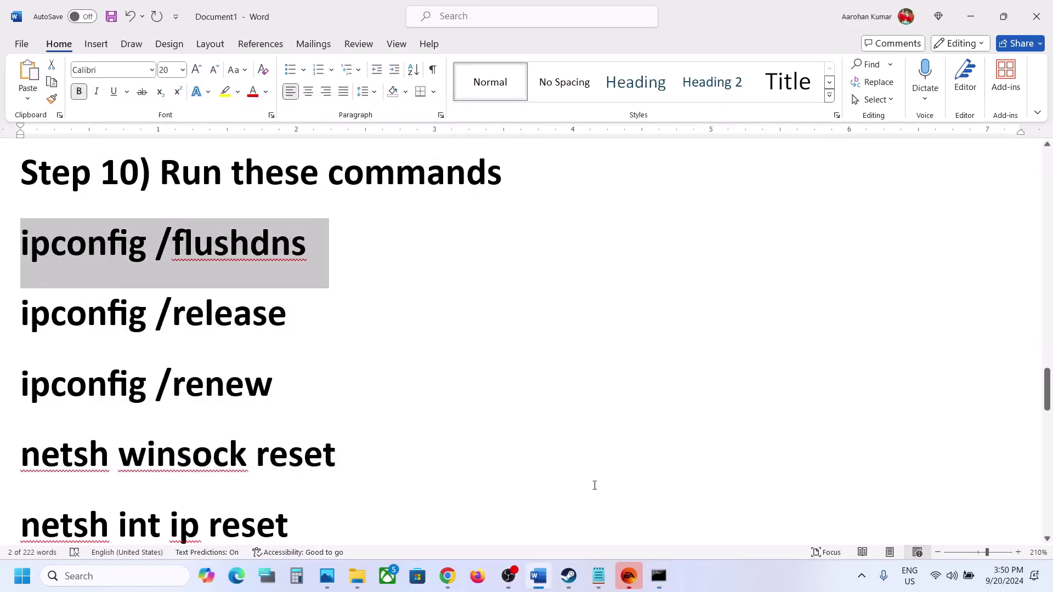
left_click(659, 575)
right_click(557, 336)
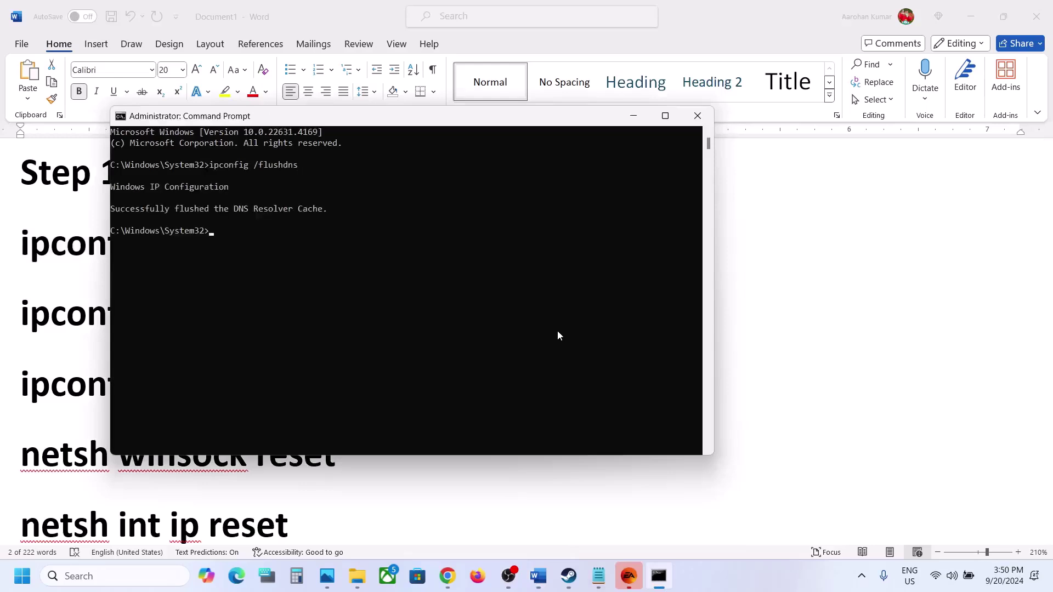
- Copy the ipconfig /release command from the Word notes and run it in the administrator Command Prompt
key("alt+Tab")
left_click_drag(305, 302, 57, 314)
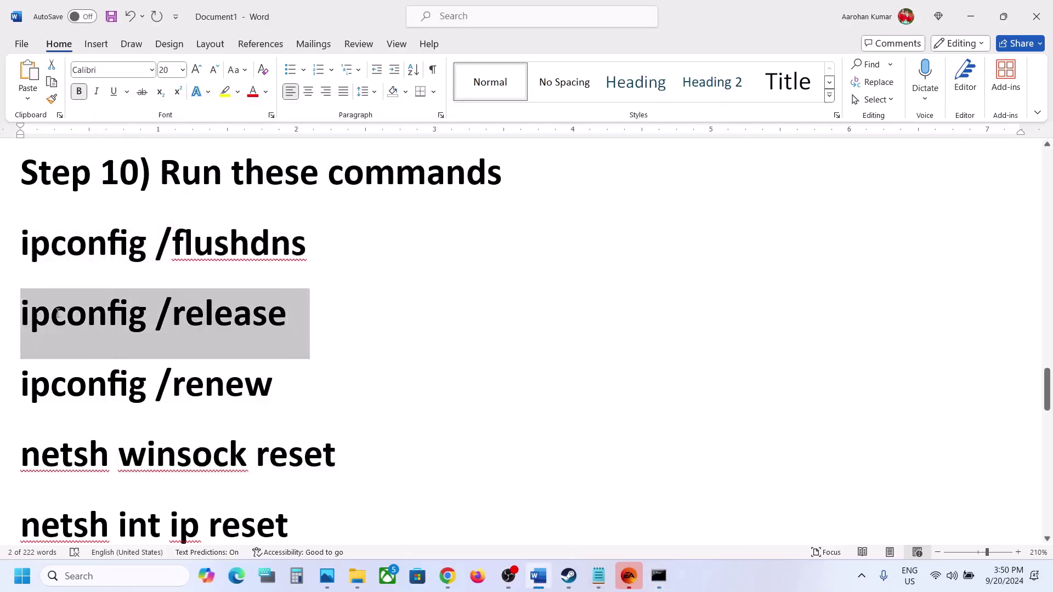
key("ctrl+c")
key("alt+Tab")
right_click(475, 292)
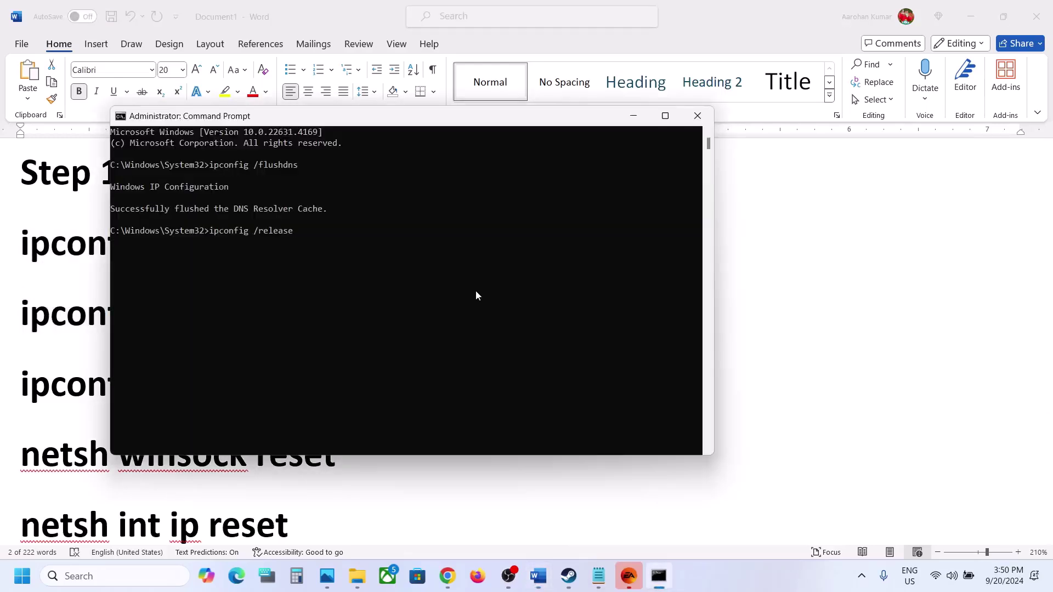
key("Return")
- Copy the ipconfig /renew command from the Word notes and run it in Command Prompt
key("alt+Tab")
left_click_drag(300, 394, 30, 392)
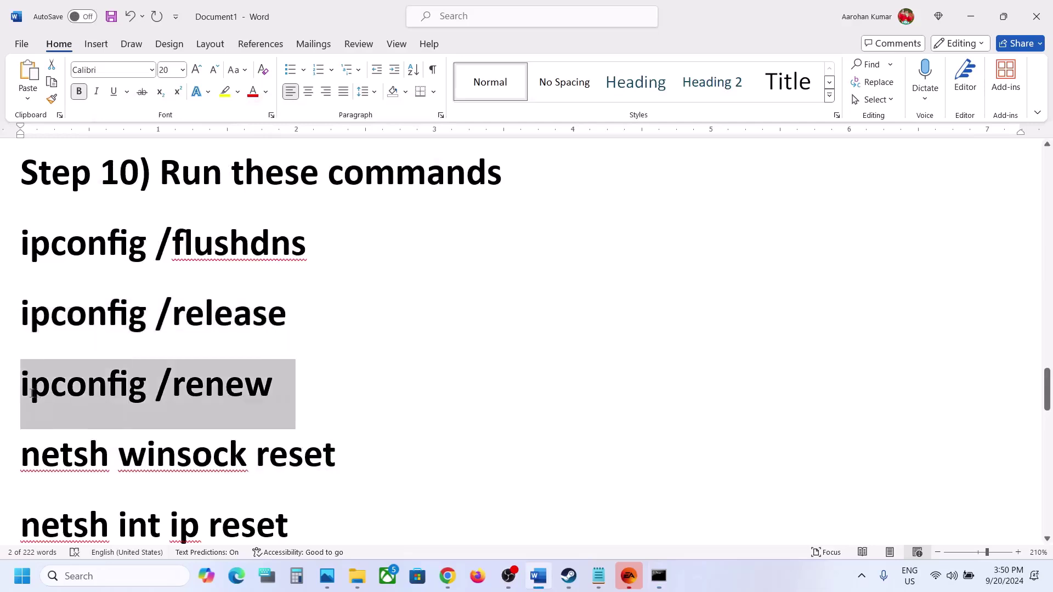
key("ctrl+c")
key("alt+Tab")
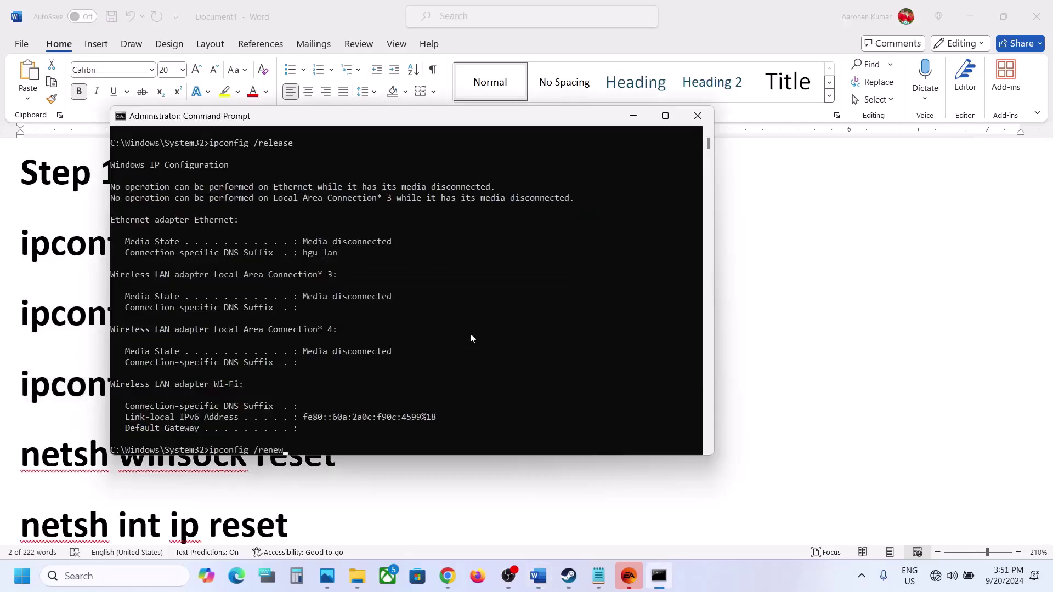
right_click(470, 339)
key("Return")
- Copy the netsh winsock reset command from the Word notes and run it in Command Prompt
key("alt+Tab")
scroll(353, 400, "down", 4)
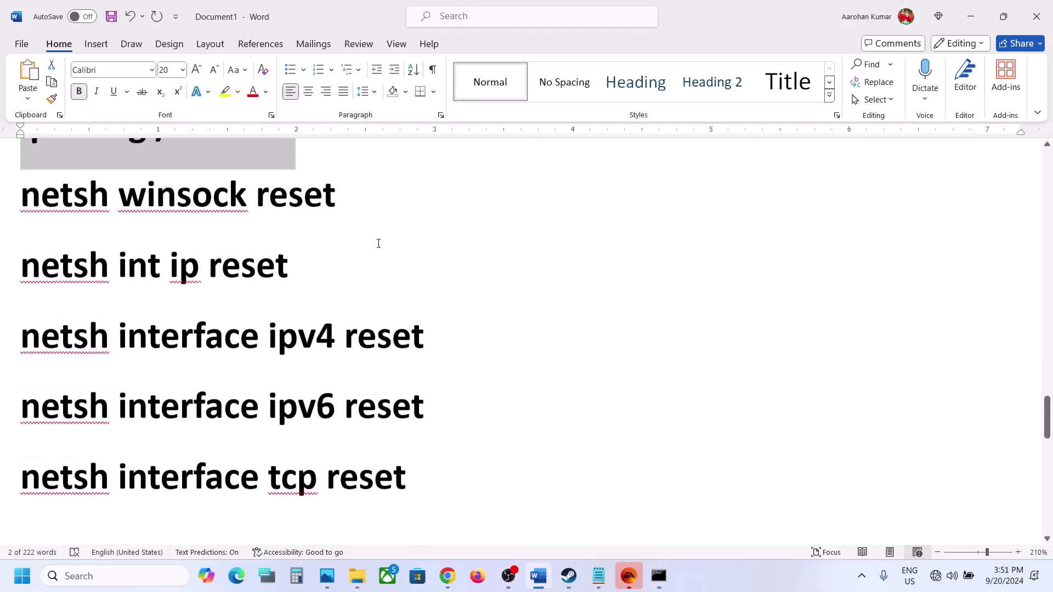
left_click_drag(349, 181, 22, 193)
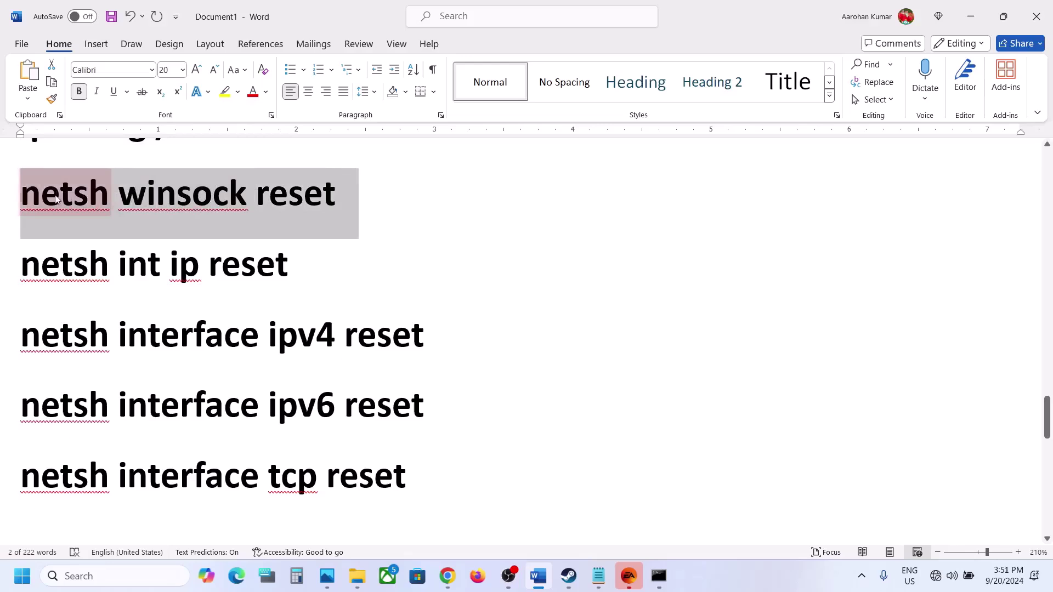
key("ctrl+c")
key("alt+Tab")
right_click(356, 267)
key("Return")
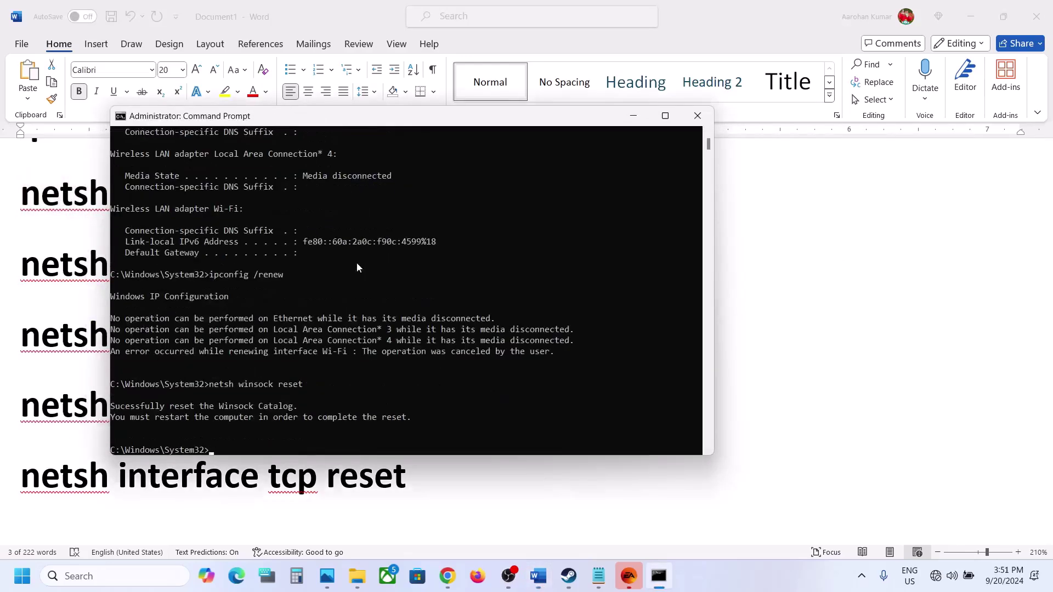
- Copy the netsh int ip reset command from the Word notes and run it in Command Prompt
key("alt+Tab")
left_click_drag(318, 260, 50, 261)
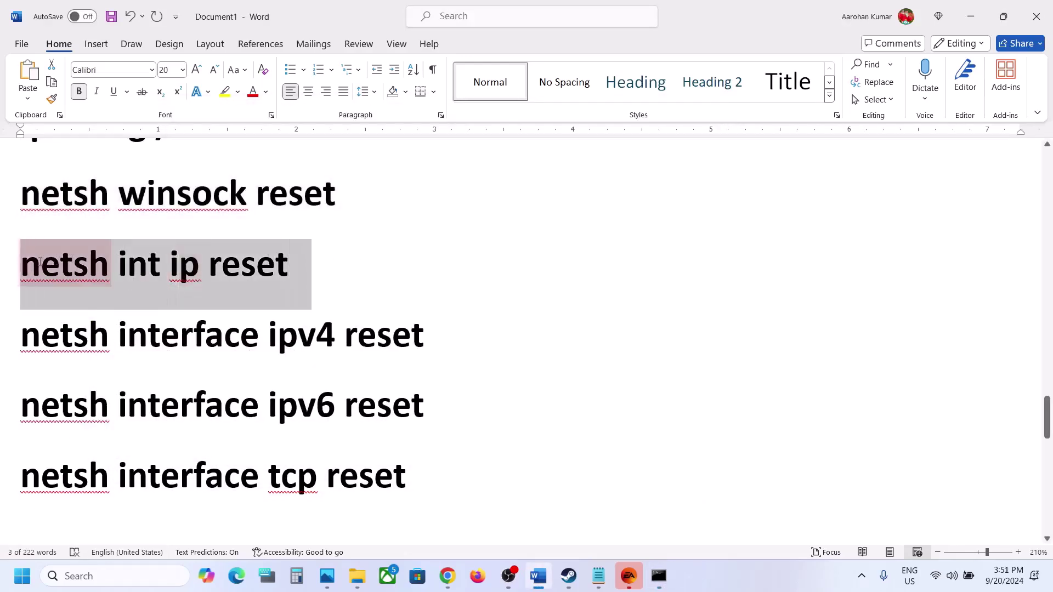
key("ctrl+c")
key("alt+Tab")
right_click(418, 363)
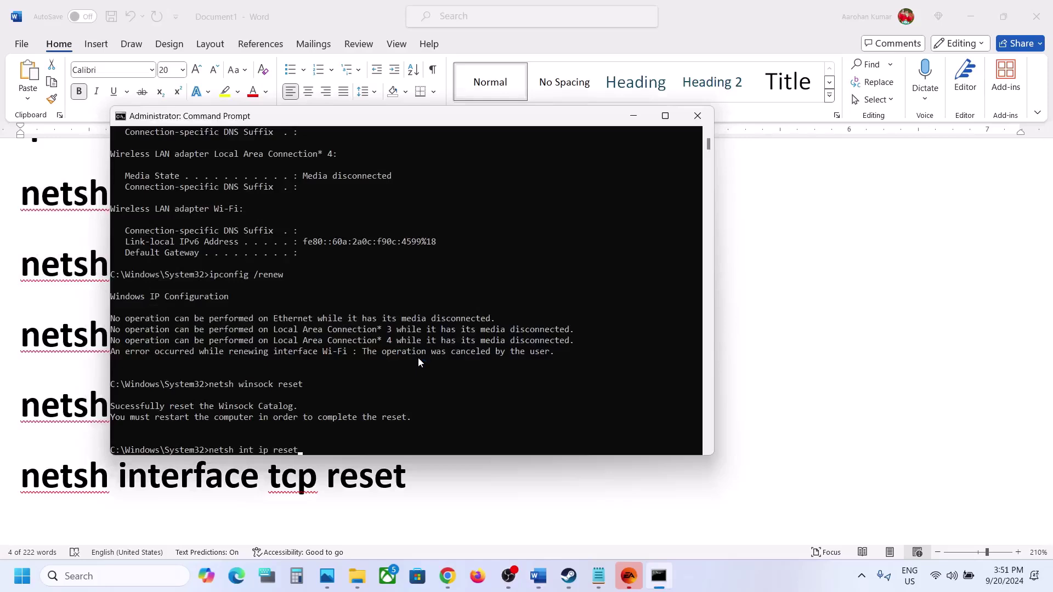
key("Return")
- Copy the netsh interface ipv4 reset command from the Word notes and run it in Command Prompt
key("alt+Tab")
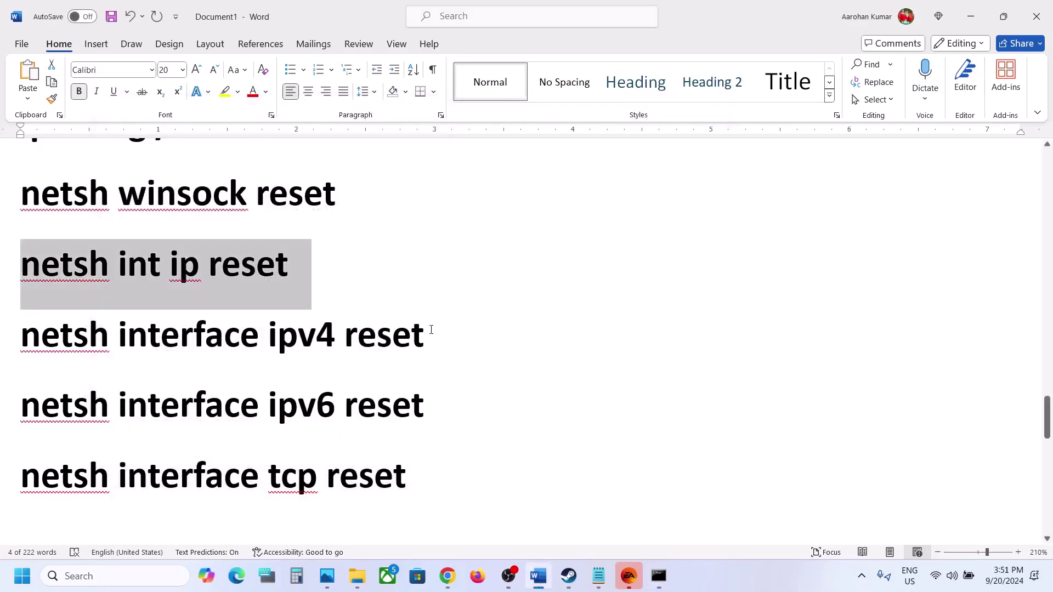
left_click_drag(431, 329, 22, 336)
key("ctrl+c")
key("alt+Tab")
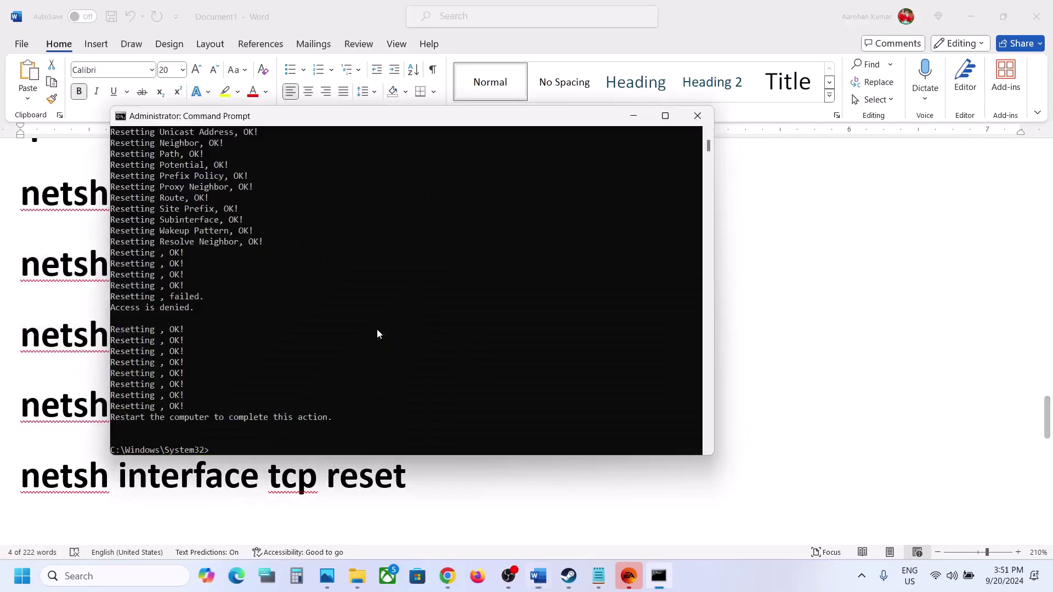
right_click(377, 329)
key("Escape")
- Copy the netsh interface ipv6 reset command from the Word notes and run it in Command Prompt
key("alt+Tab")
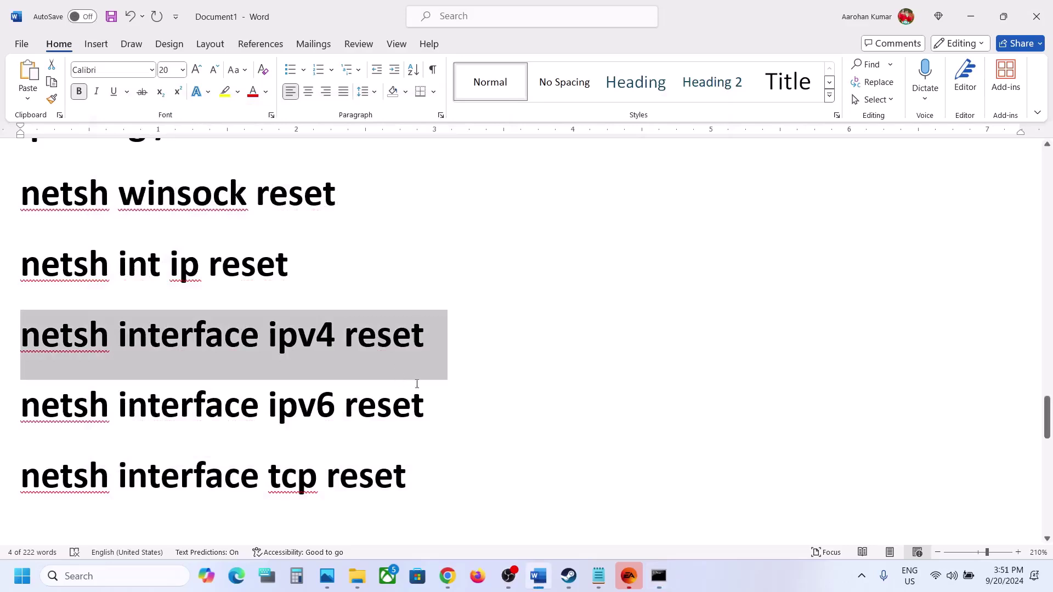
left_click_drag(432, 402, 22, 405)
key("ctrl+c")
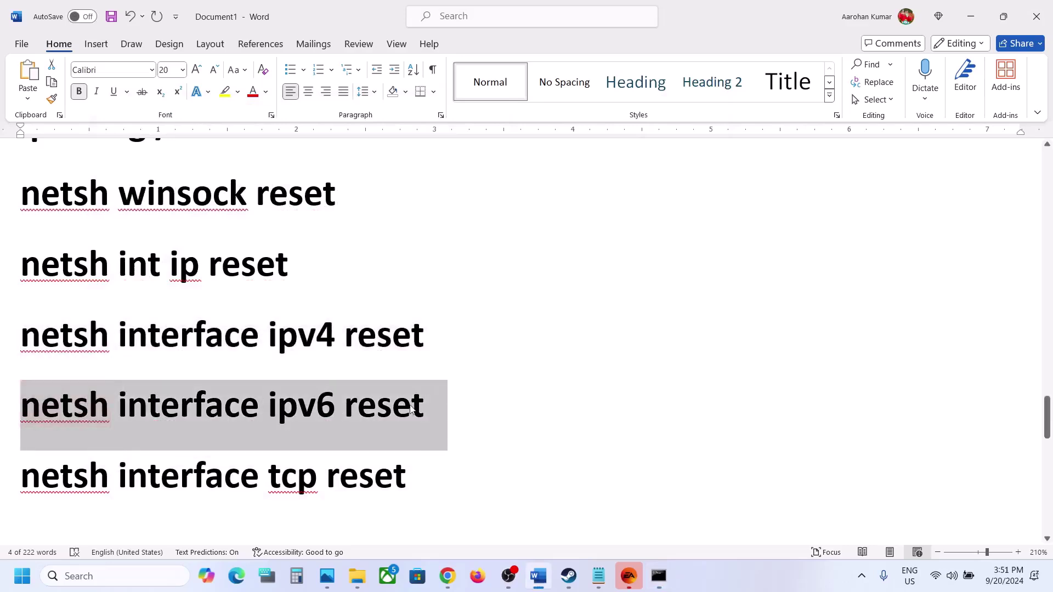
key("alt+Tab")
right_click(411, 409)
key("Escape")
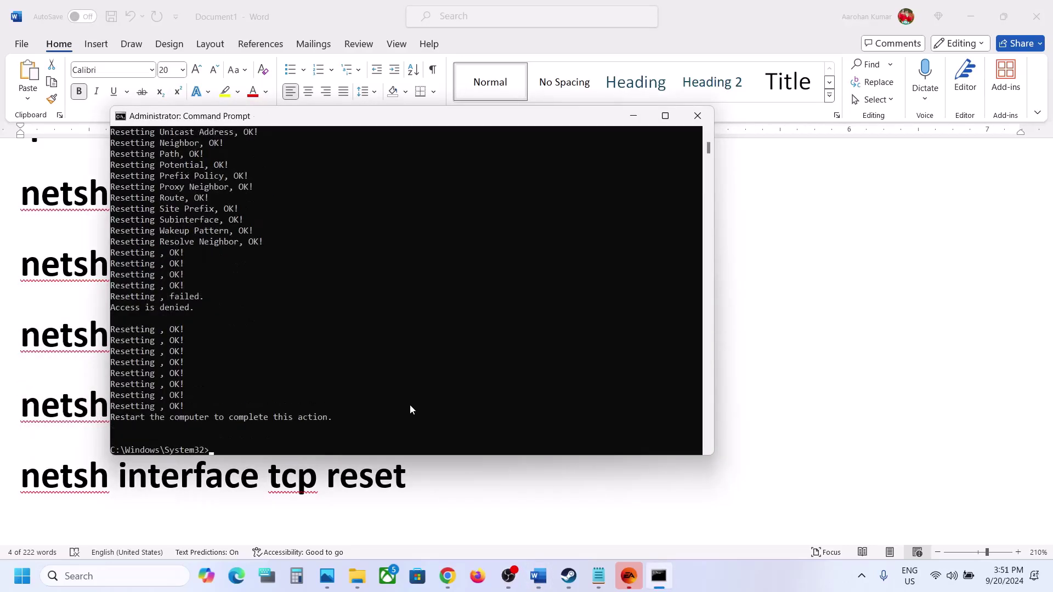
- Copy the netsh interface tcp reset command from the Word notes and run it in Command Prompt
key("alt+Tab")
left_click_drag(418, 464, 25, 475)
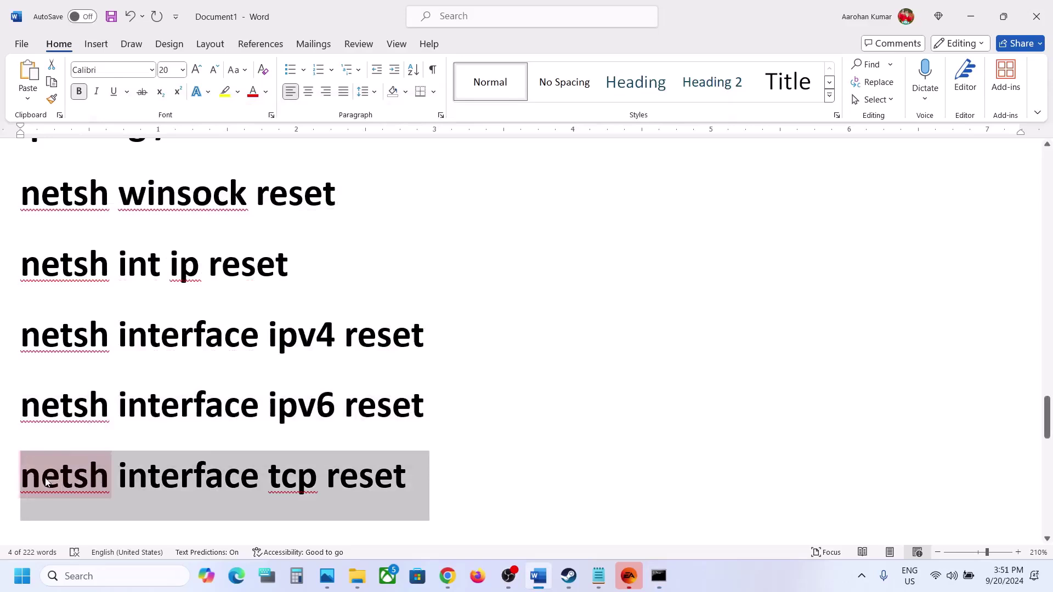
key("ctrl+c")
key("alt+Tab")
key("ctrl+v")
key("Return")
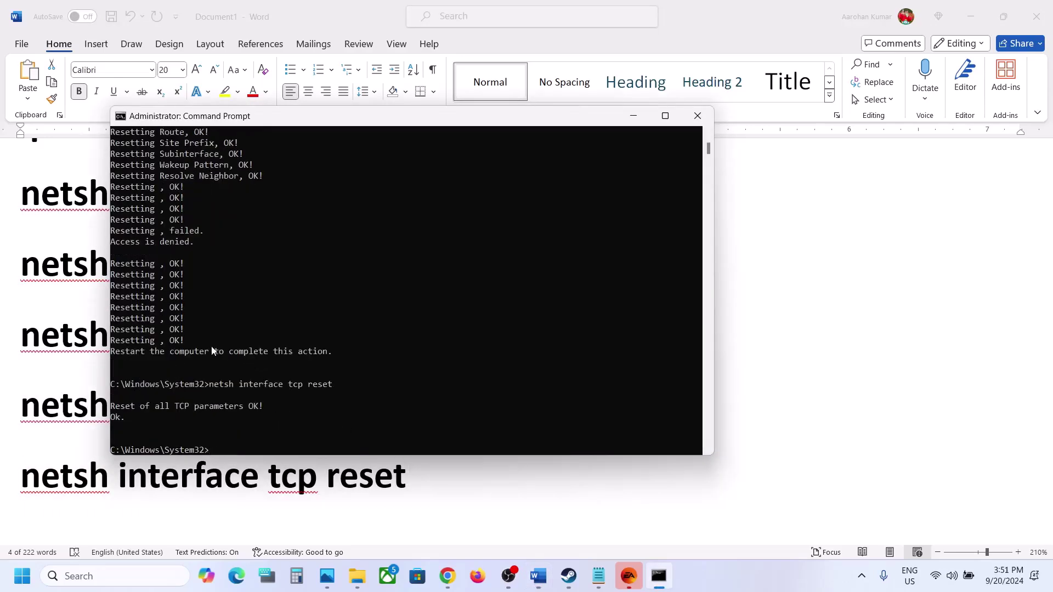
- Highlight the line about restarting the computer in the Command Prompt output and close Command Prompt
left_click_drag(128, 356, 237, 349)
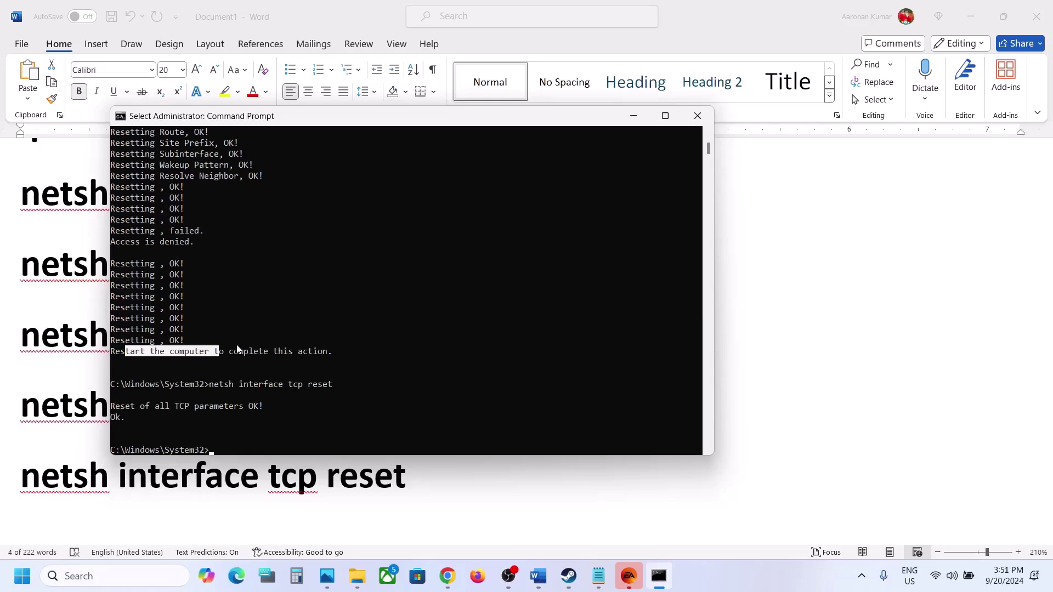
left_click(695, 114)
scroll(219, 384, "down", 2)
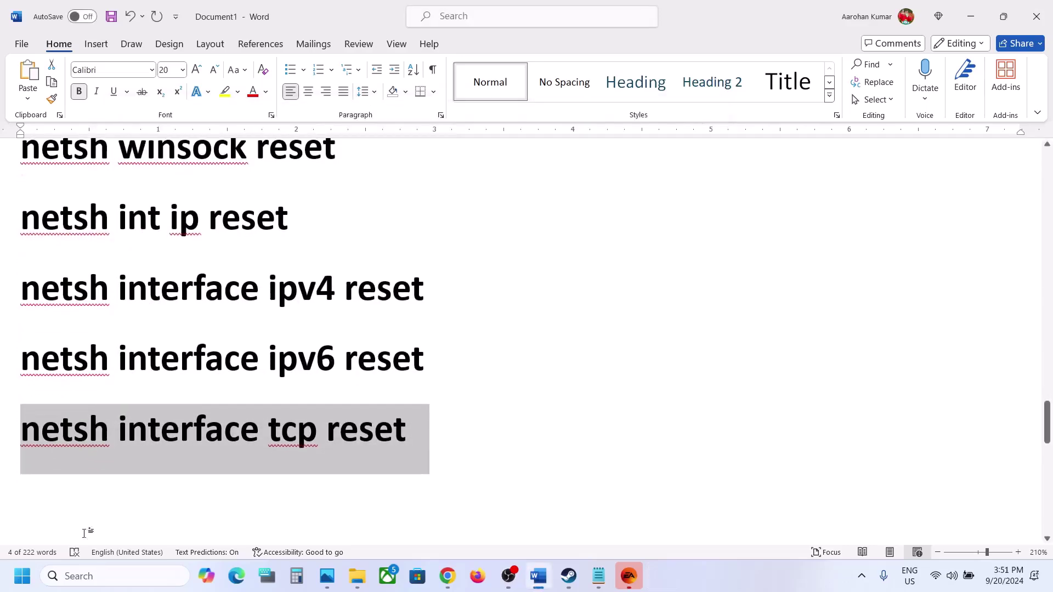
- Show the Windows power options used to restart the computer, and dismiss them without choosing one
left_click(22, 575)
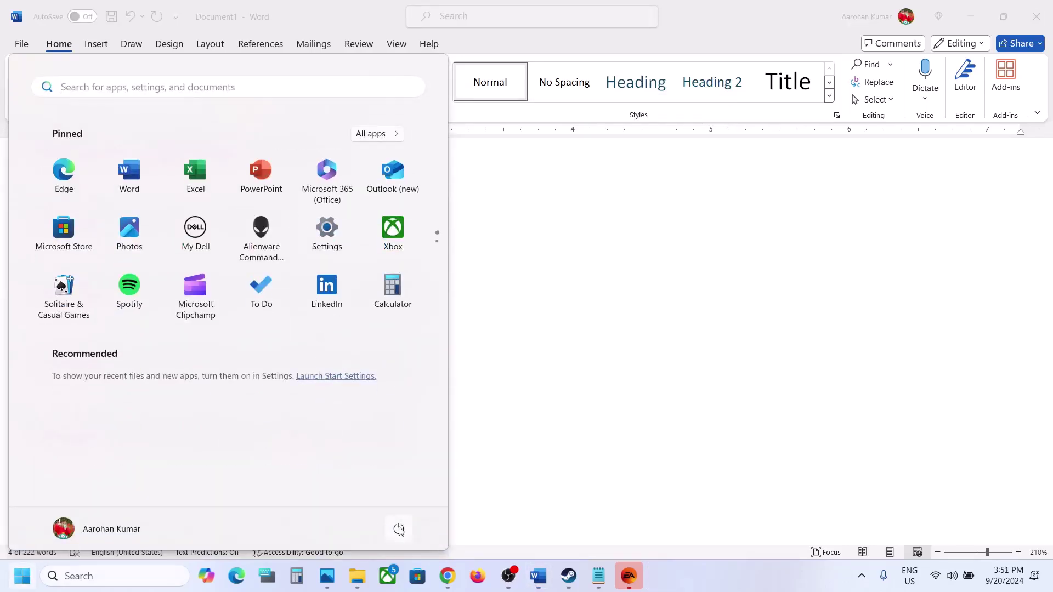
left_click(399, 530)
left_click(597, 438)
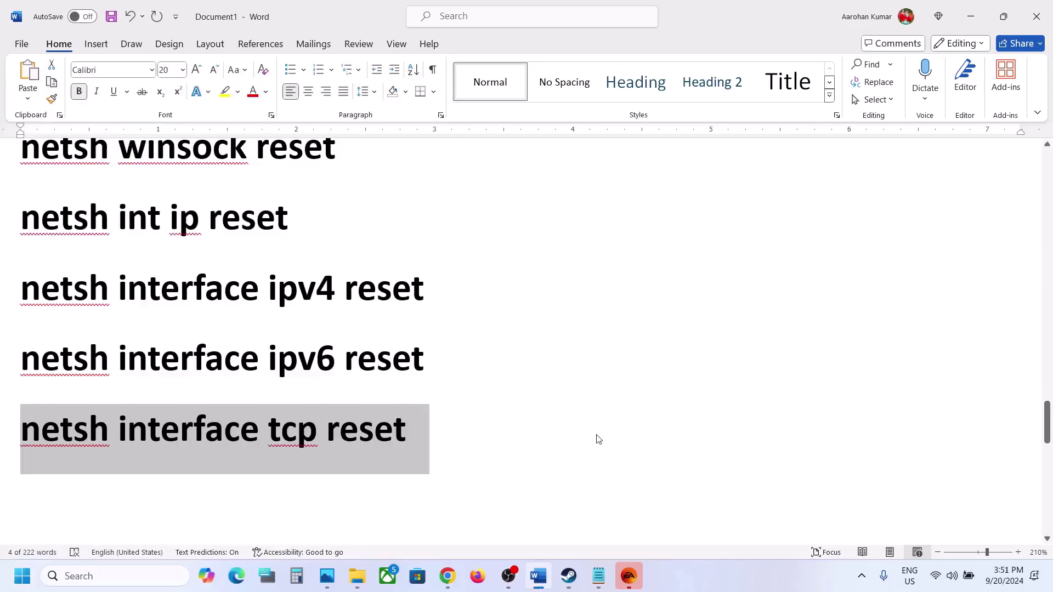
- Bring up Step 11 in the Word notes and highlight the words "DNS Server" in its heading
scroll(433, 420, "down", 5)
scroll(434, 420, "up", 2)
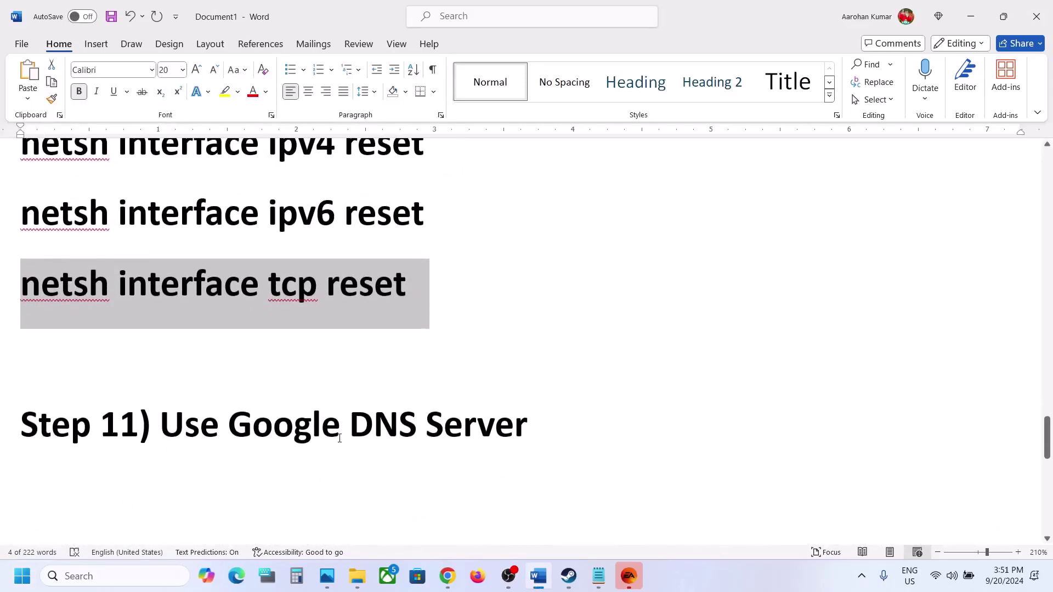
left_click_drag(347, 432, 528, 433)
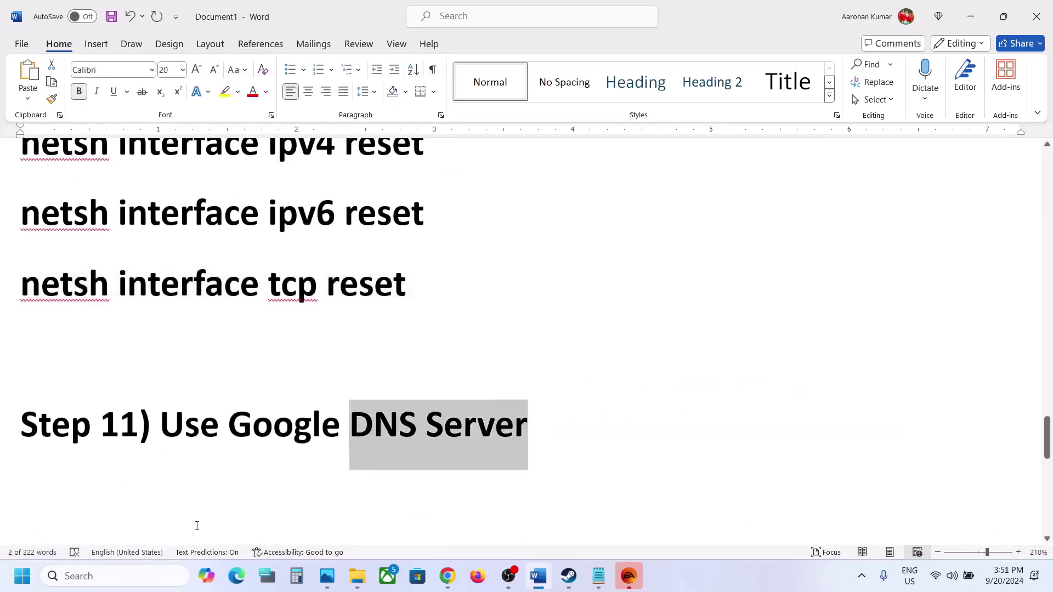
- Find and open Control Panel and go through Network and Internet to the Network and Sharing Center
left_click(124, 577)
type("control")
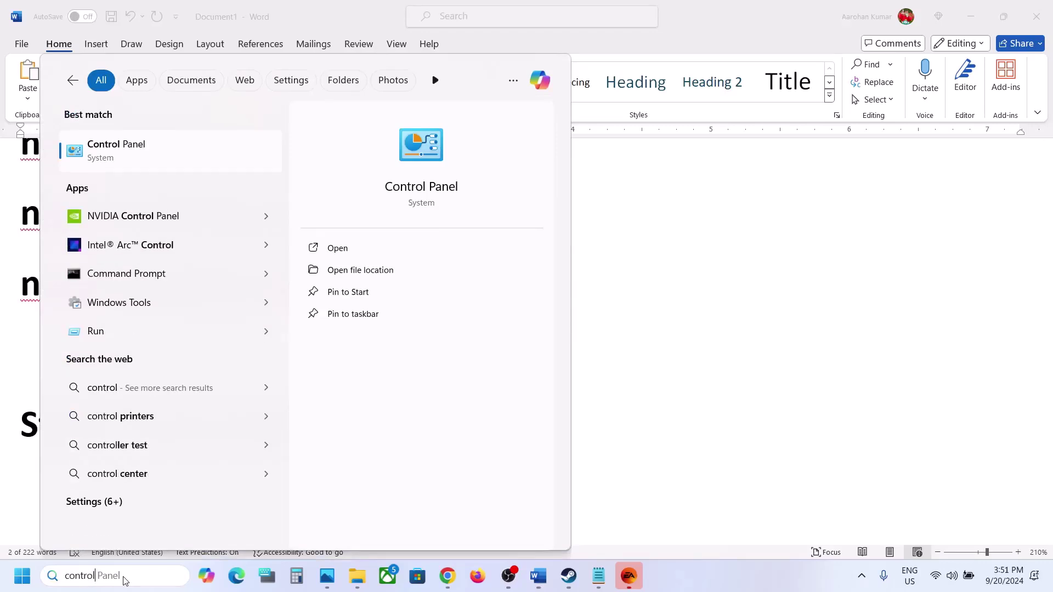
key("Return")
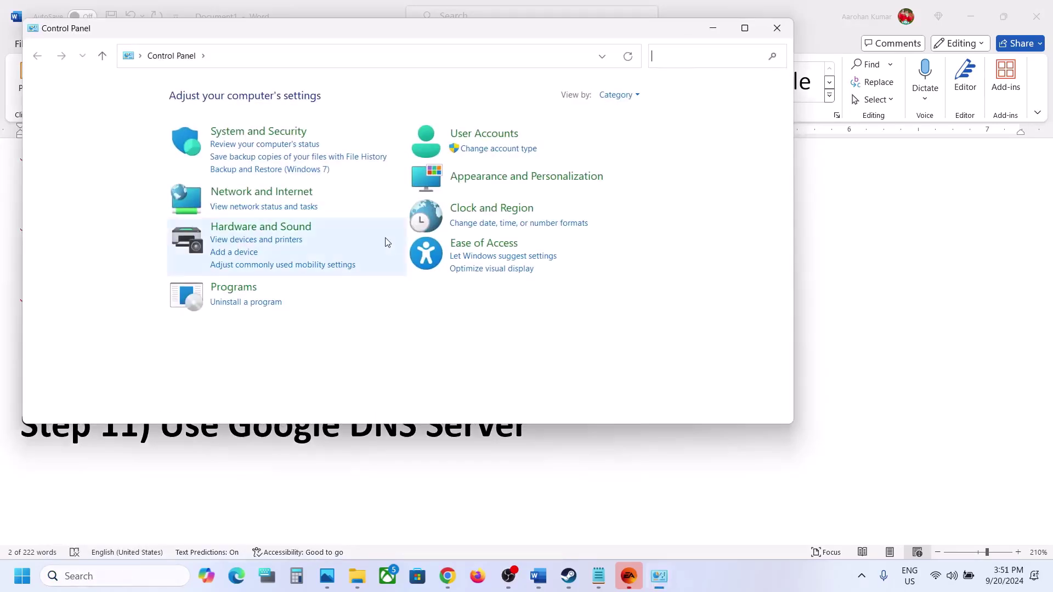
left_click(273, 194)
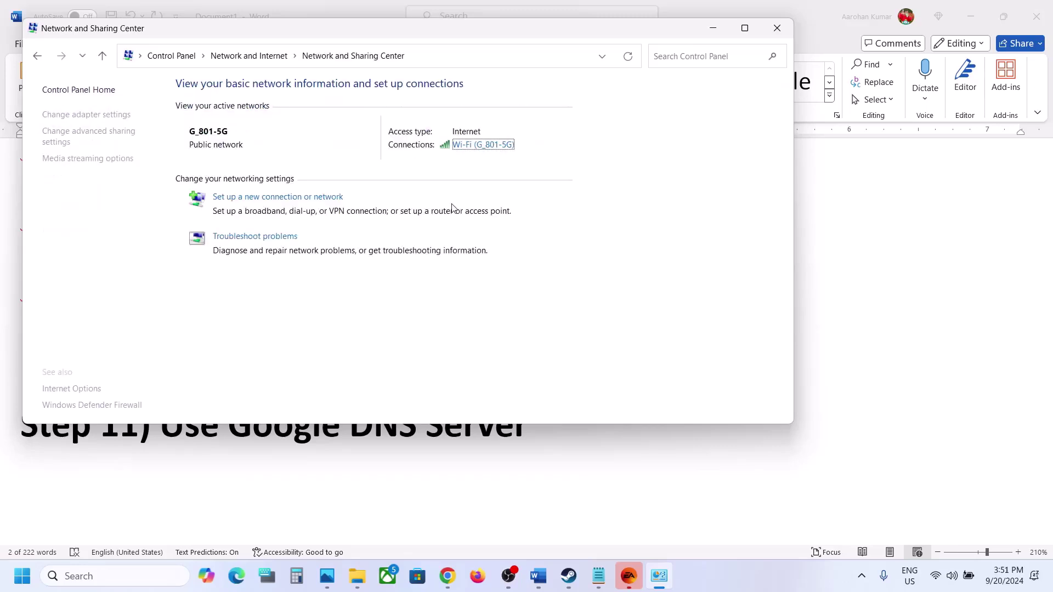
- Open the Internet Protocol Version 4 (TCP/IPv4) properties of the active Wi-Fi connection
left_click(474, 147)
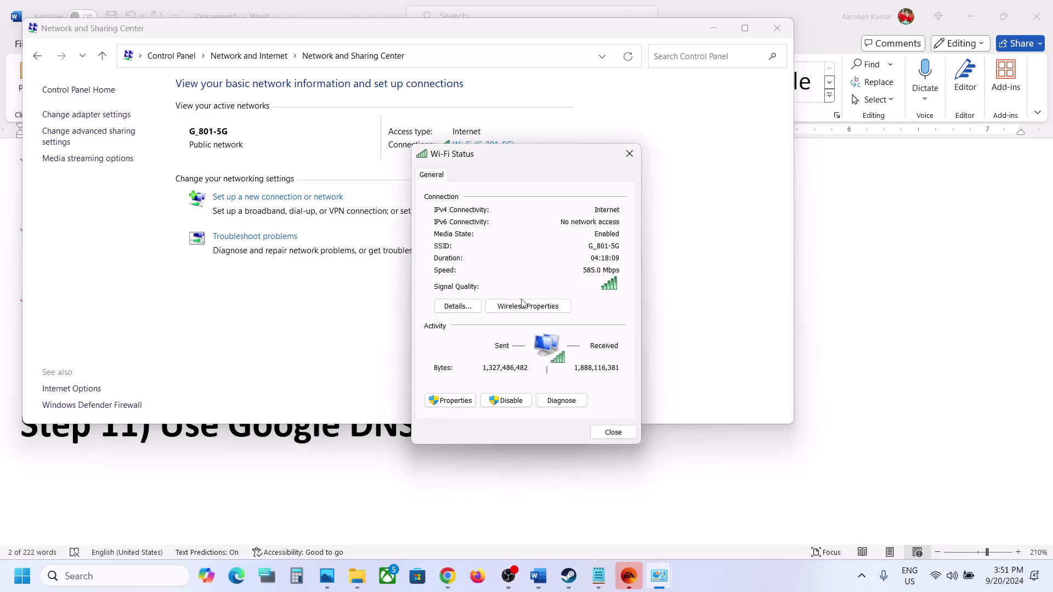
left_click(453, 401)
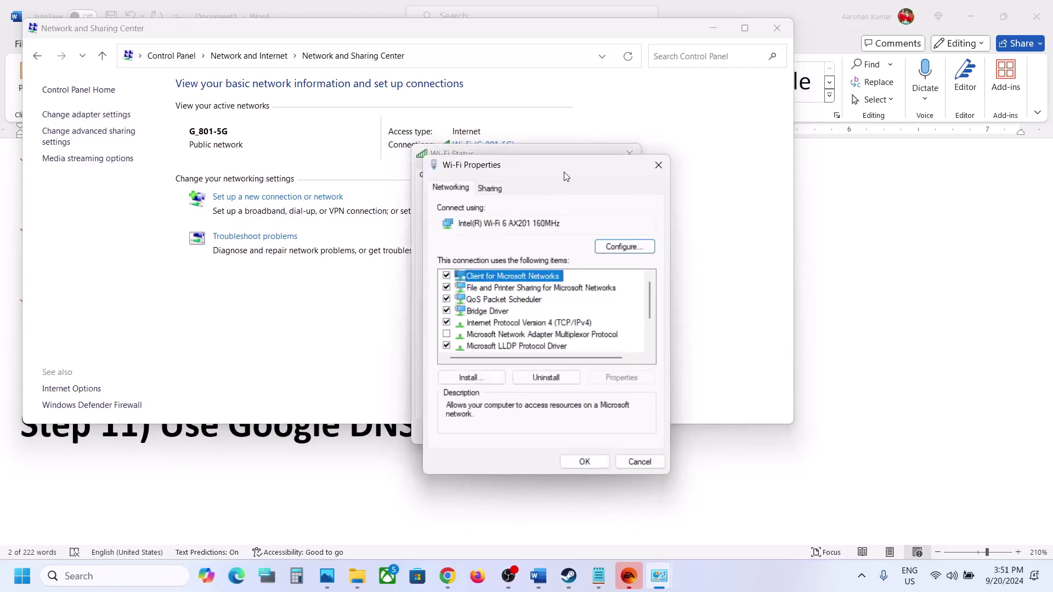
left_click_drag(566, 176, 500, 130)
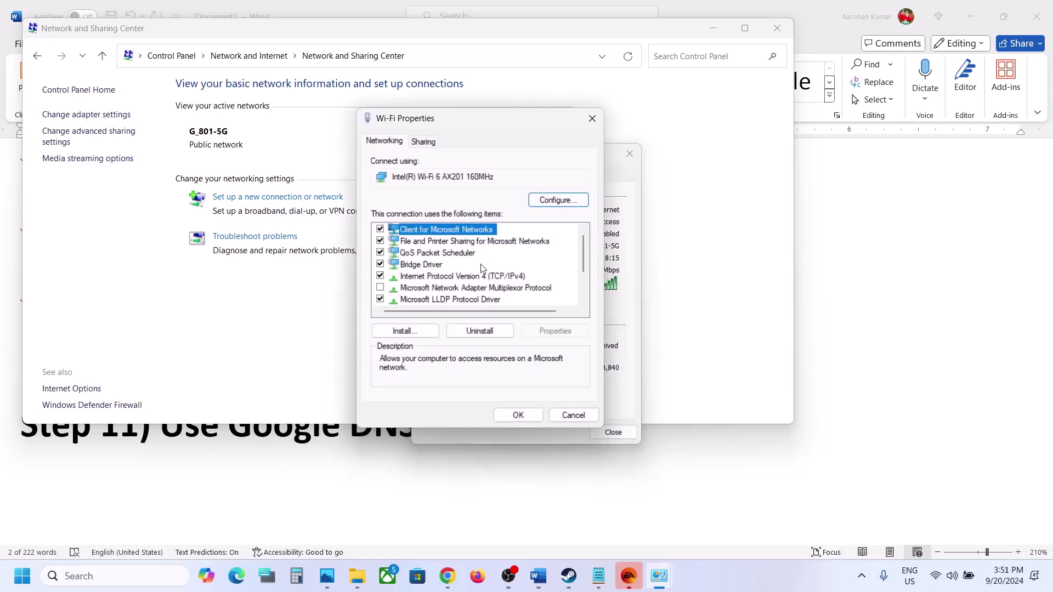
left_click(442, 278)
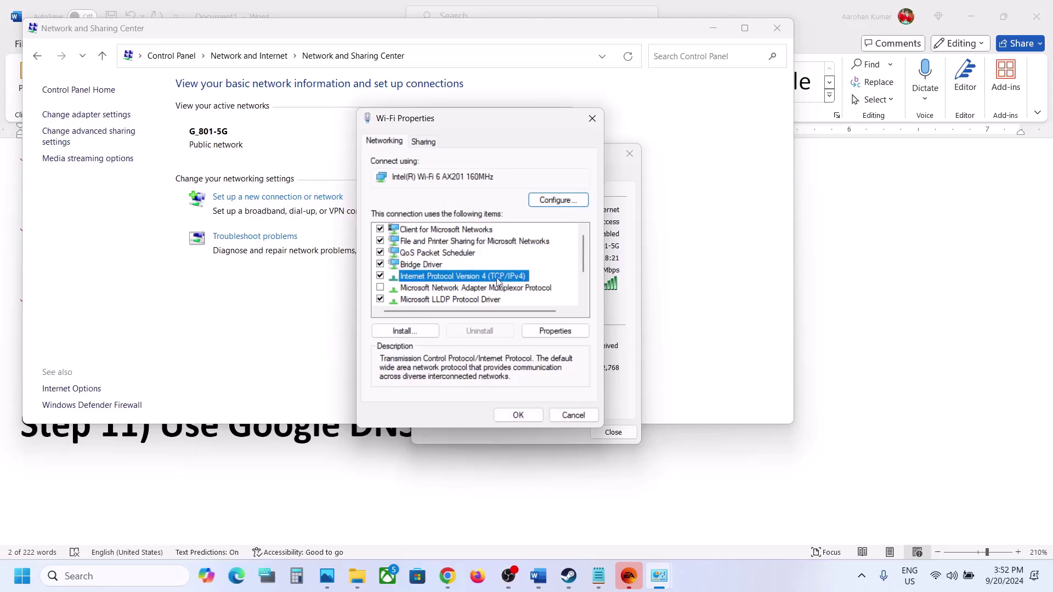
left_click(560, 331)
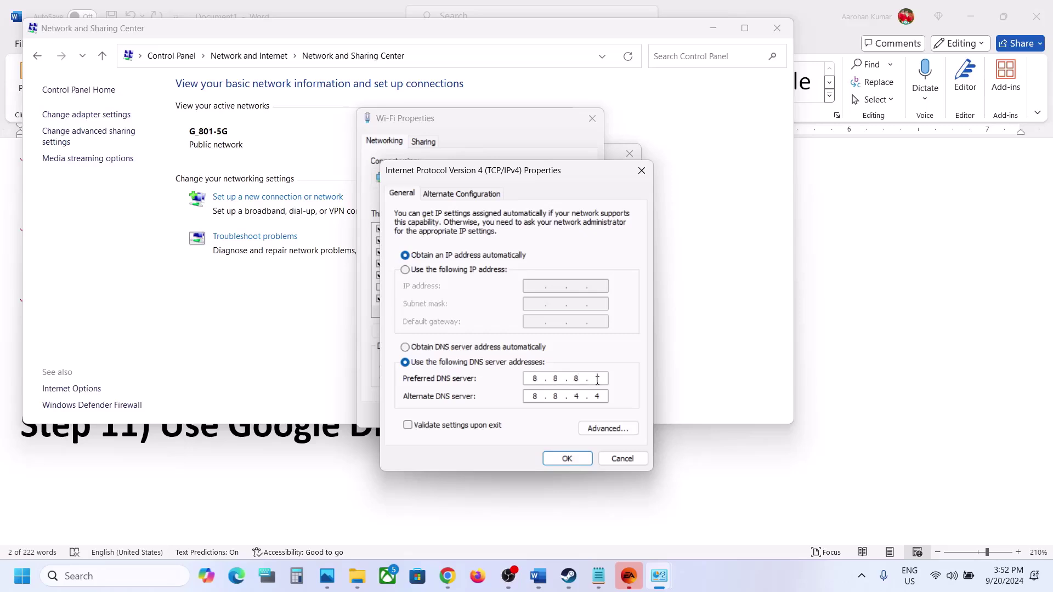
- Apply the IPv4 DNS servers 8.8.8.8 and 8.8.4.4 with settings validated upon exit, and close Wi-Fi Properties
left_click(408, 428)
left_click(567, 458)
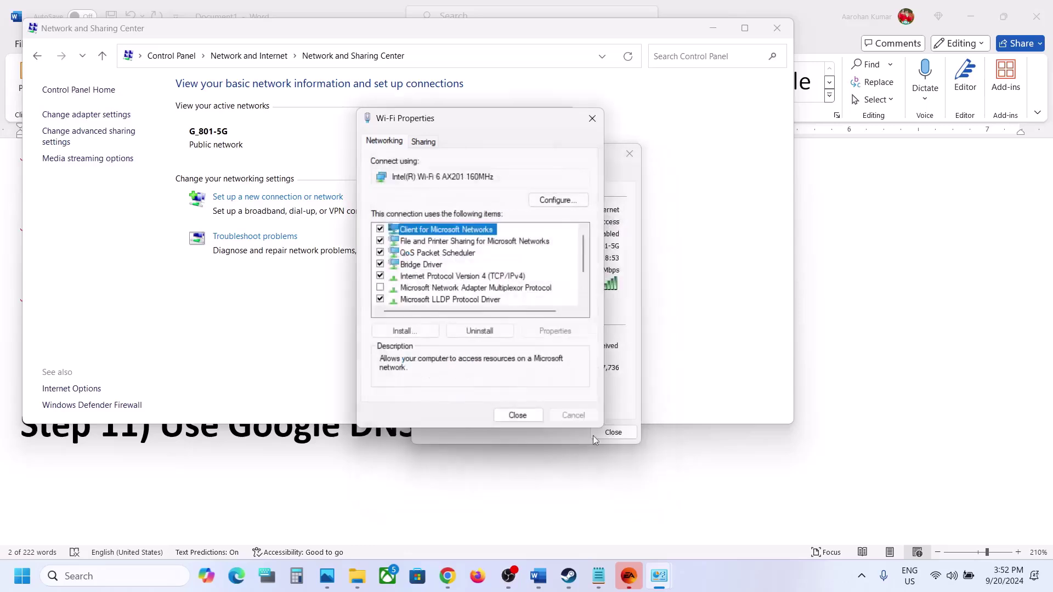
left_click(518, 415)
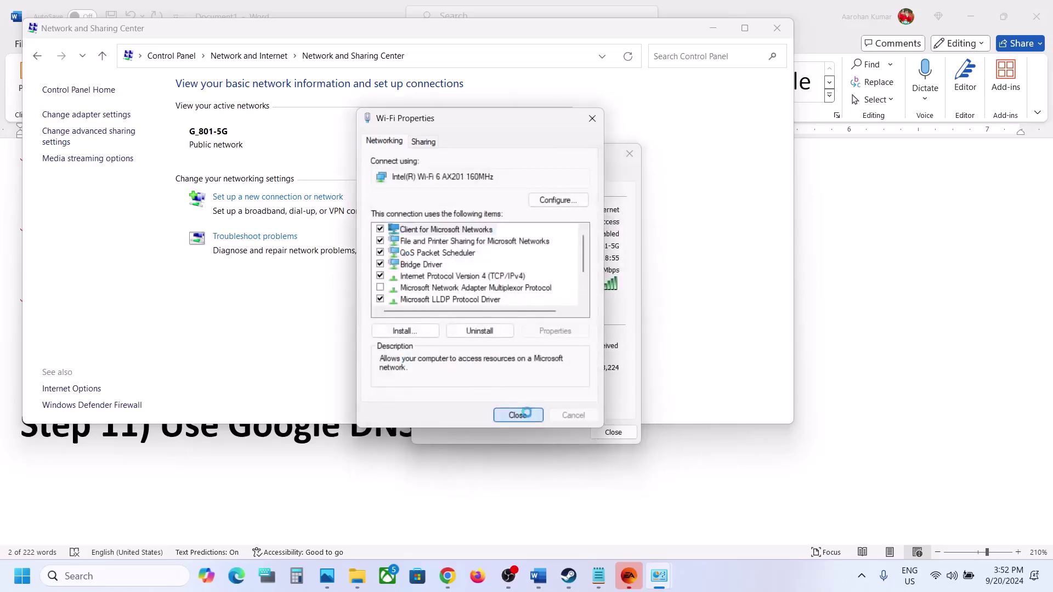
- Close the Windows Network Diagnostics troubleshooter and the Wi-Fi Status dialog
left_click(560, 400)
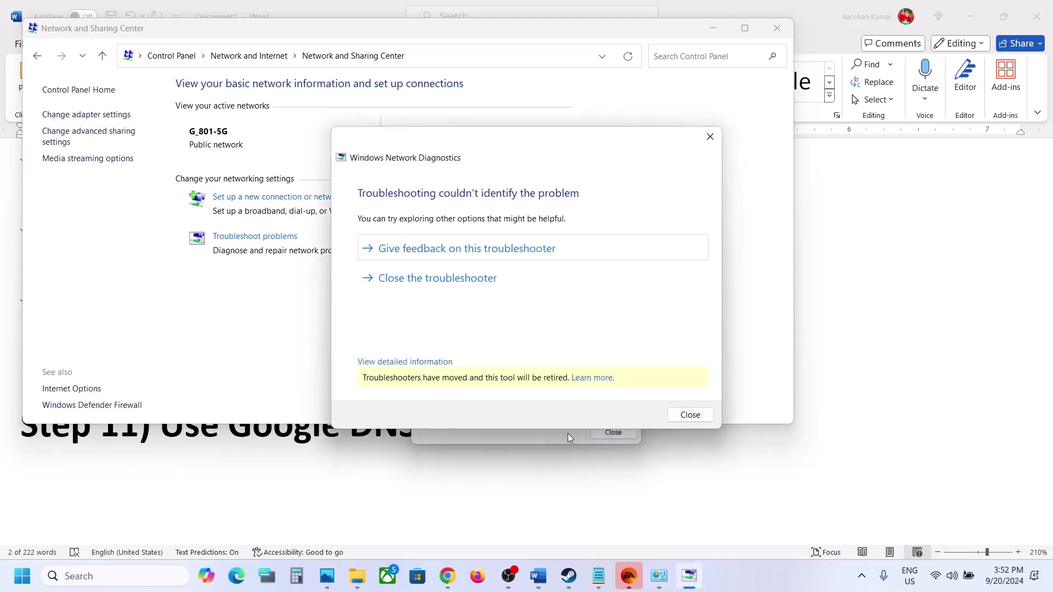
left_click(468, 280)
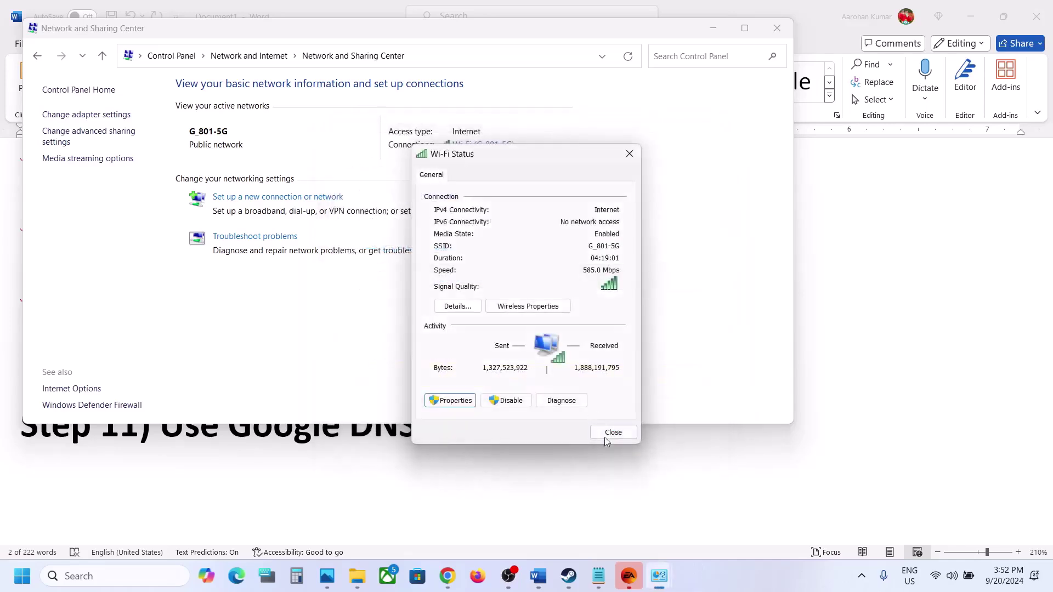
left_click(605, 439)
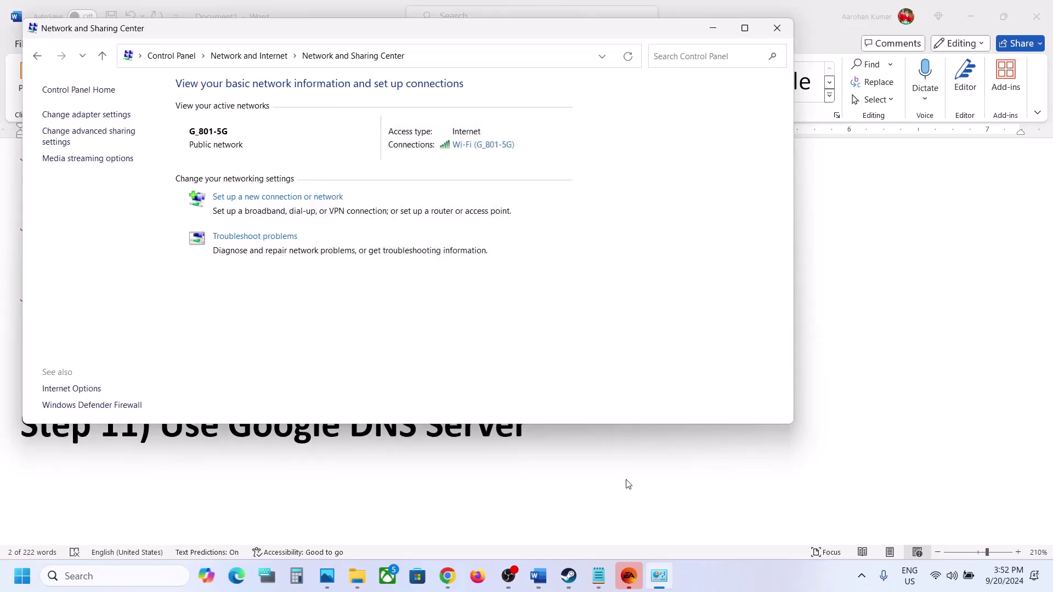
- Switch to the Word document and highlight the Step 12 reminder about having the WIFI password
left_click(539, 576)
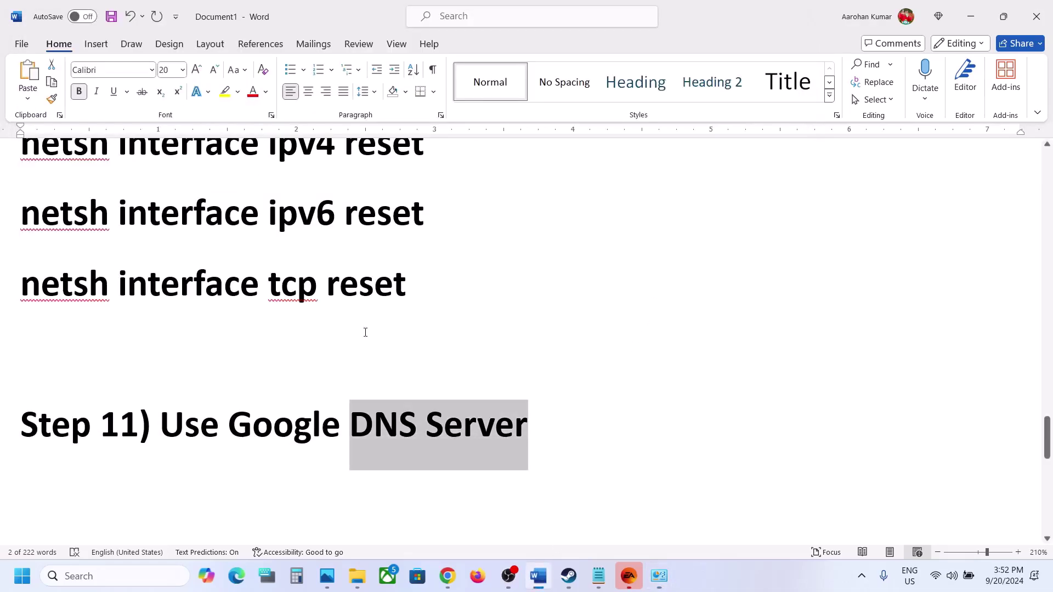
scroll(364, 332, "down", 3)
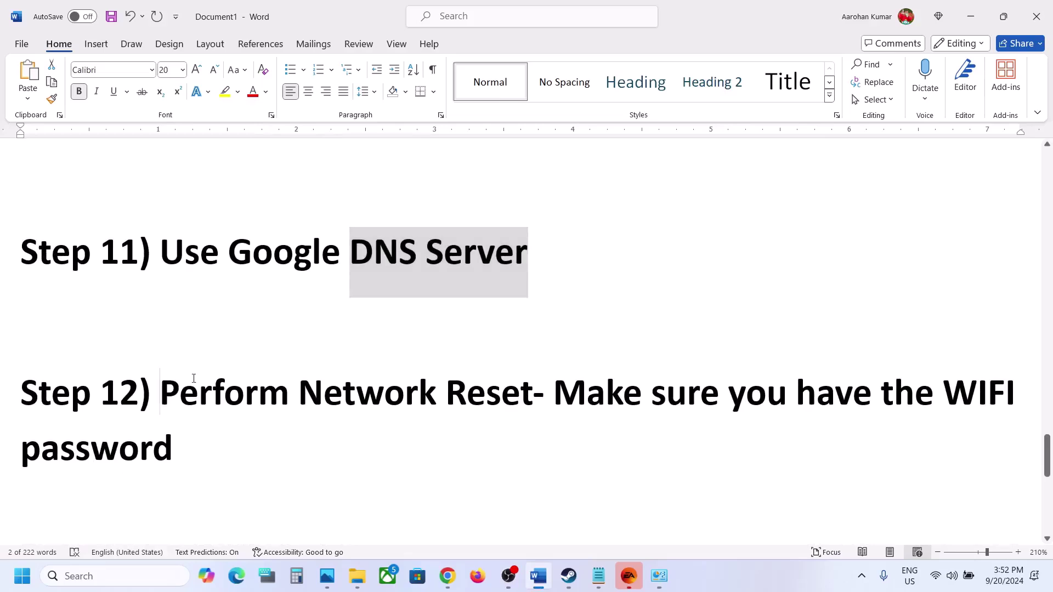
left_click_drag(194, 378, 182, 444)
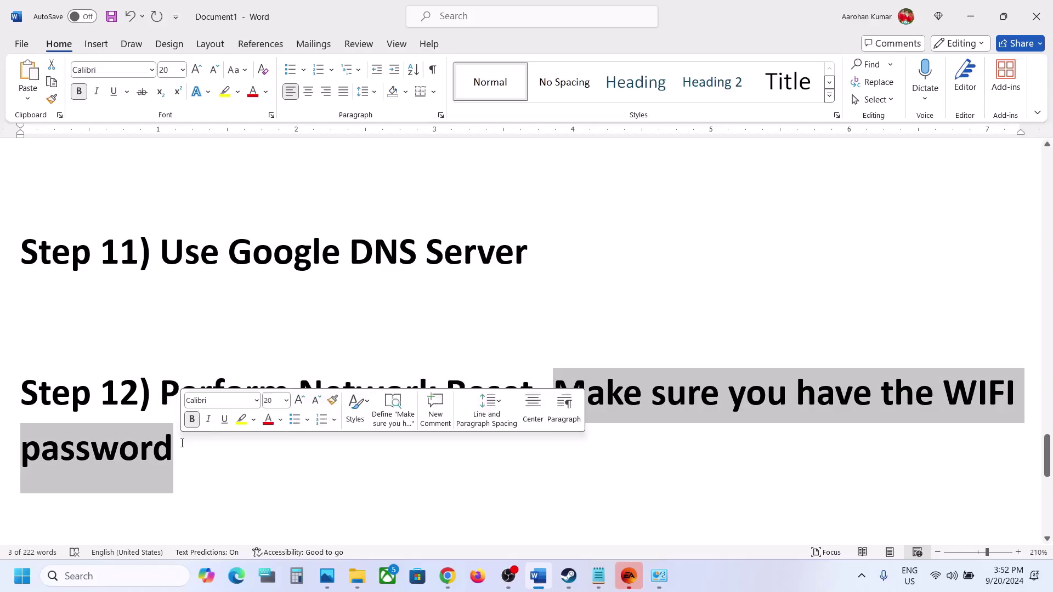
left_click(936, 576)
left_click(570, 447)
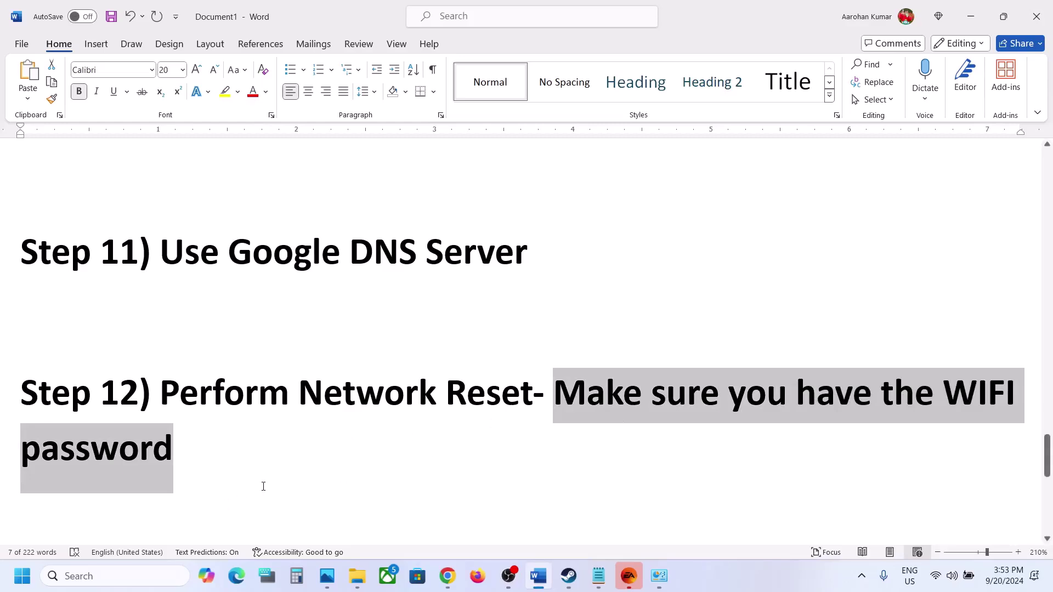
- Open the Network reset page under Advanced network settings in Windows Settings, request the reset and decline its confirmation
key("super+i")
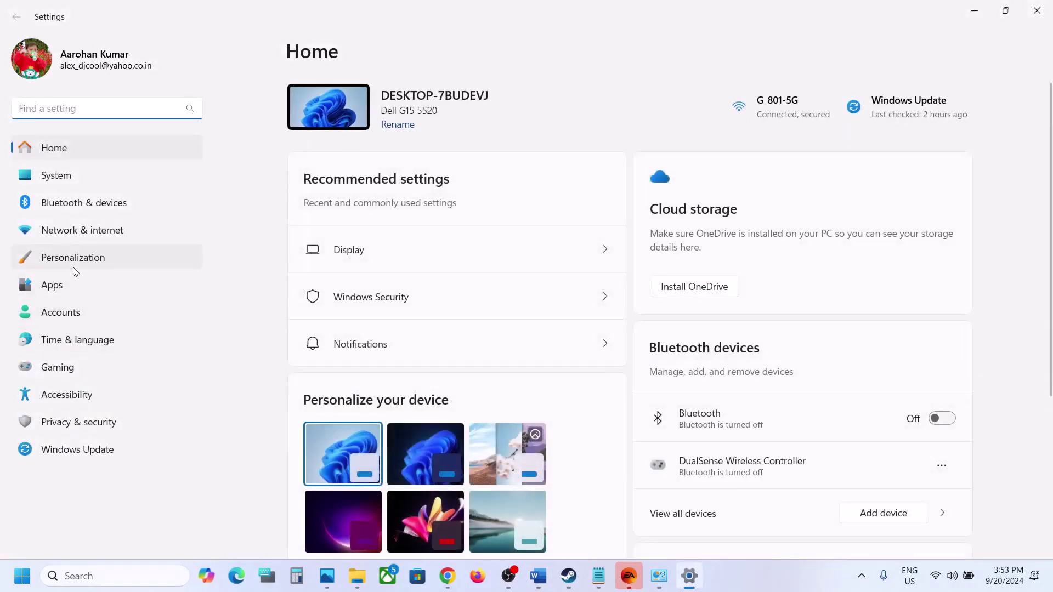
left_click(80, 227)
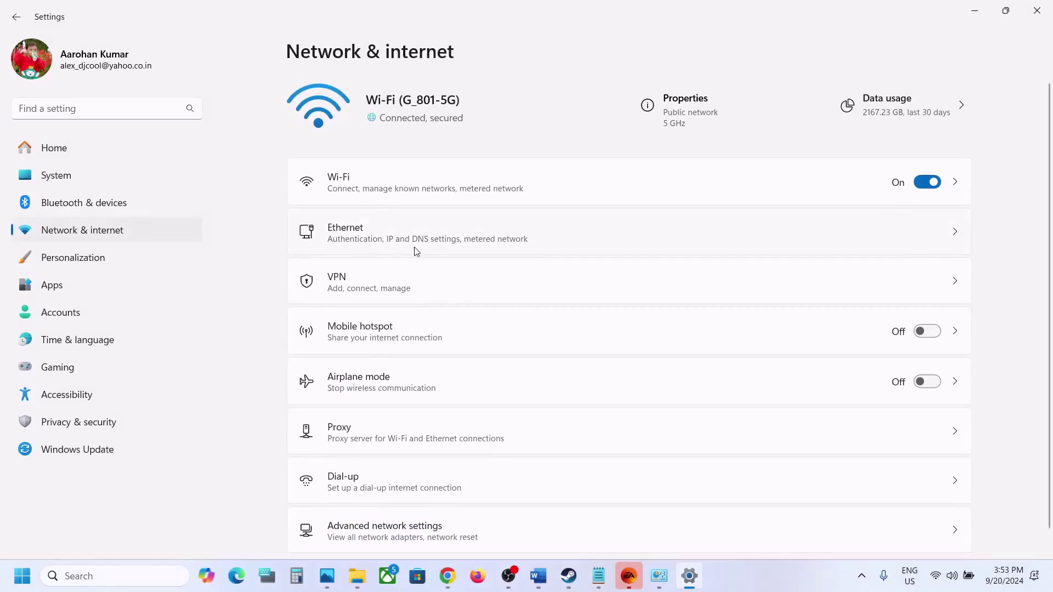
scroll(417, 251, "down", 1)
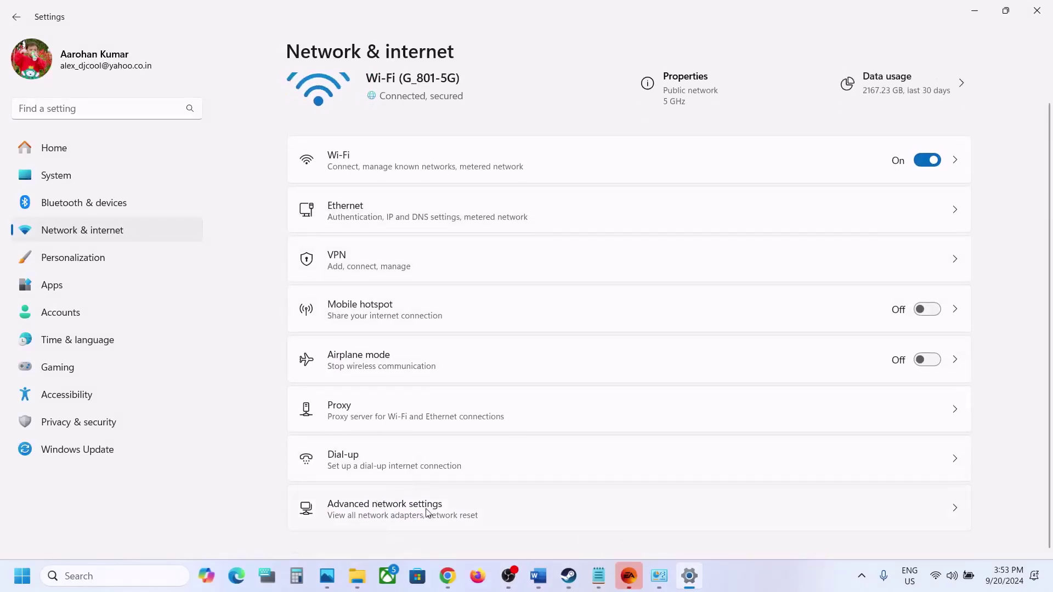
left_click(418, 514)
scroll(433, 410, "down", 2)
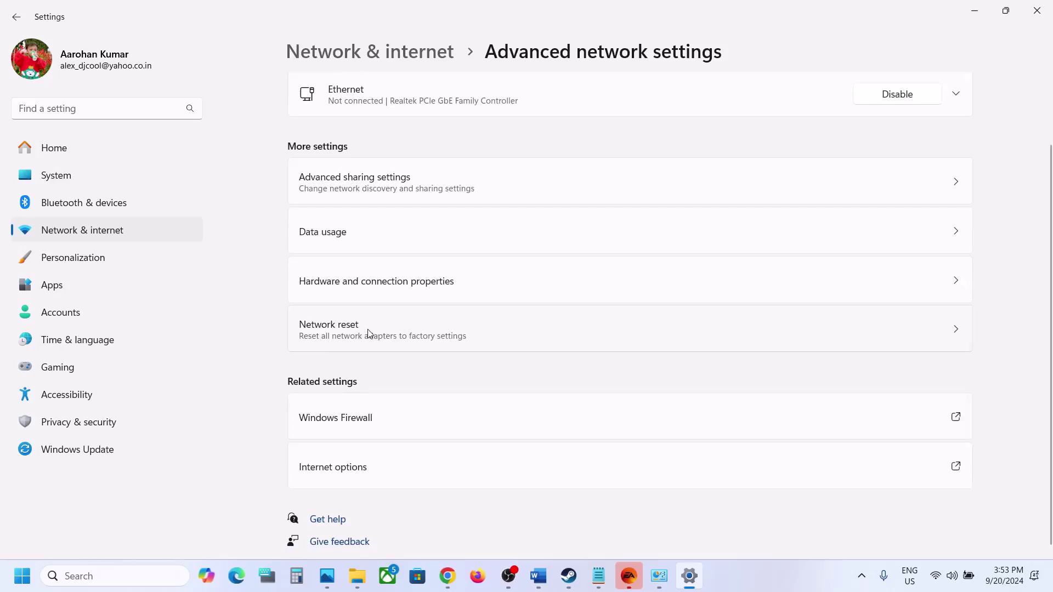
left_click(368, 334)
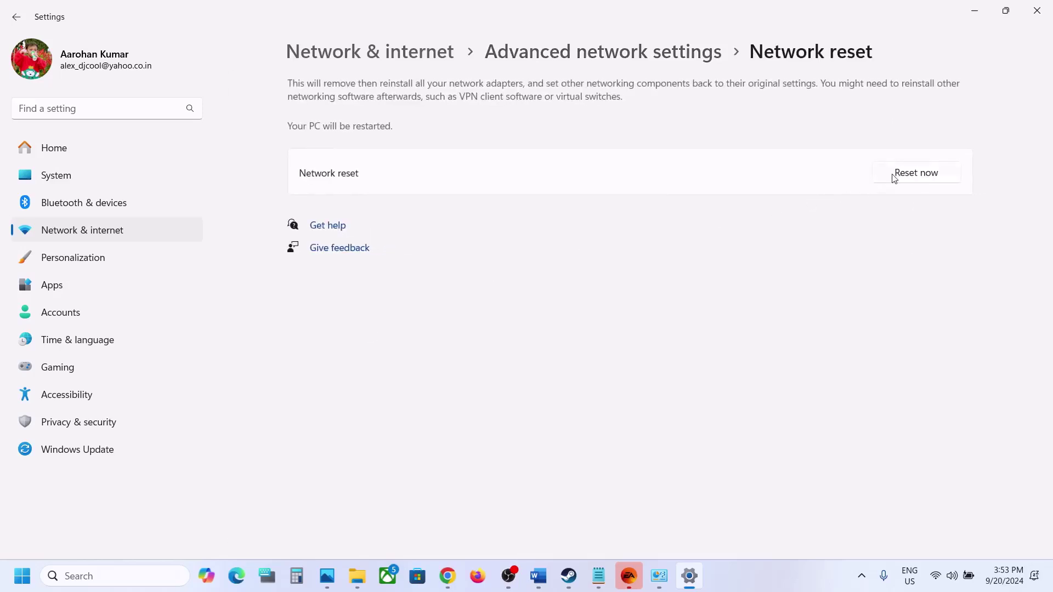
left_click(898, 174)
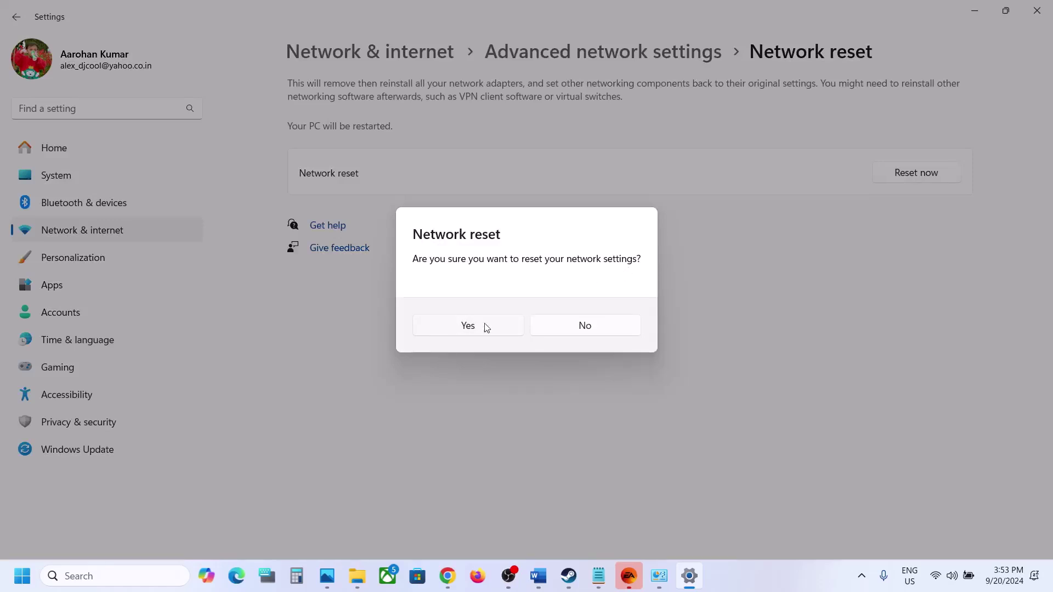
left_click(586, 326)
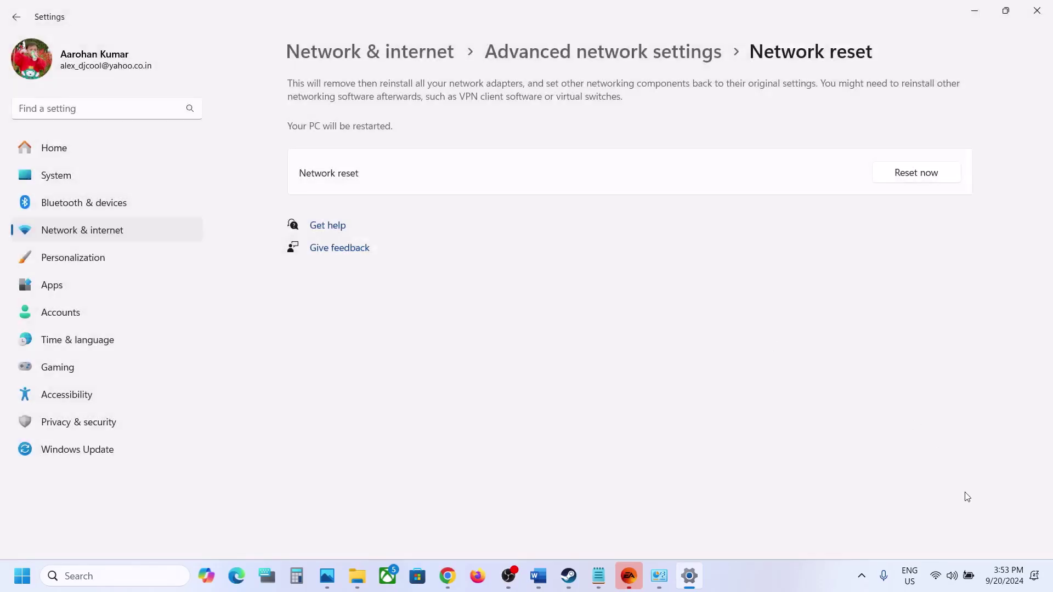
- View the list of available Wi-Fi networks and close it
left_click(953, 576)
left_click(864, 314)
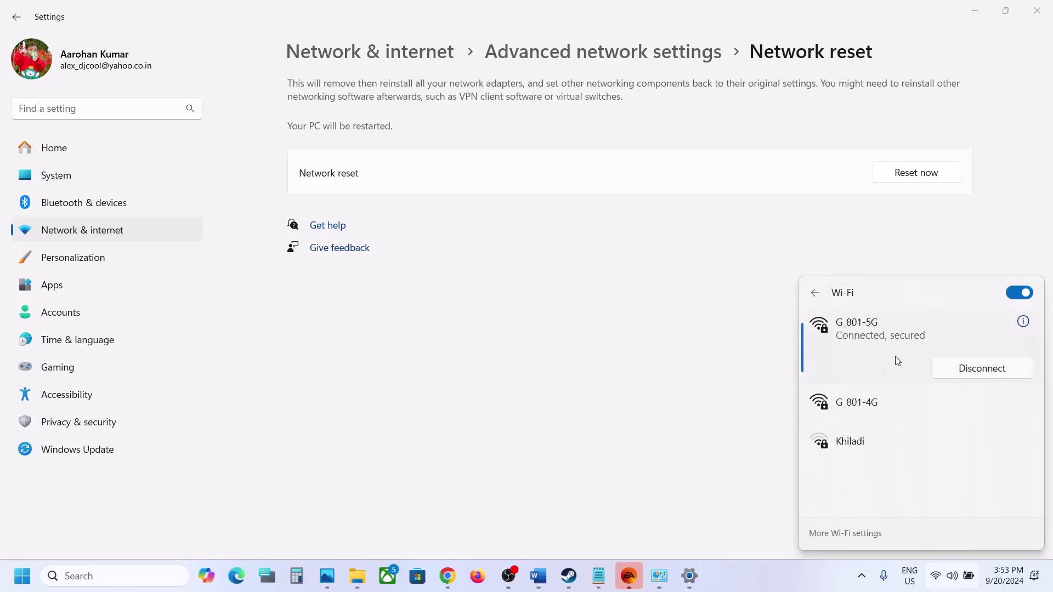
left_click(536, 402)
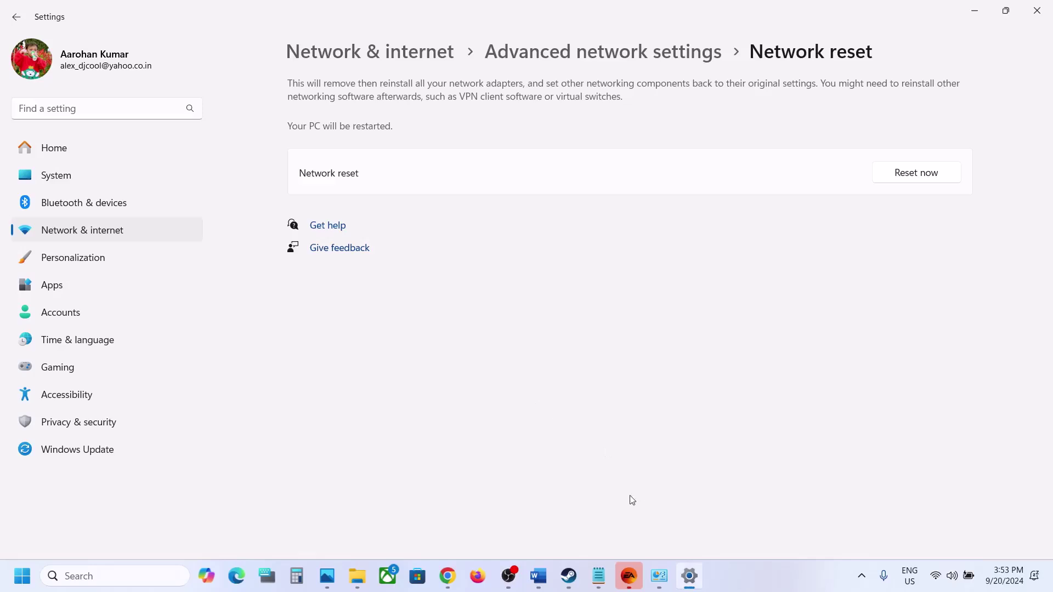
- Return to the Word document and highlight the Step 13 instruction to switch to a different network
left_click(540, 575)
scroll(460, 447, "down", 3)
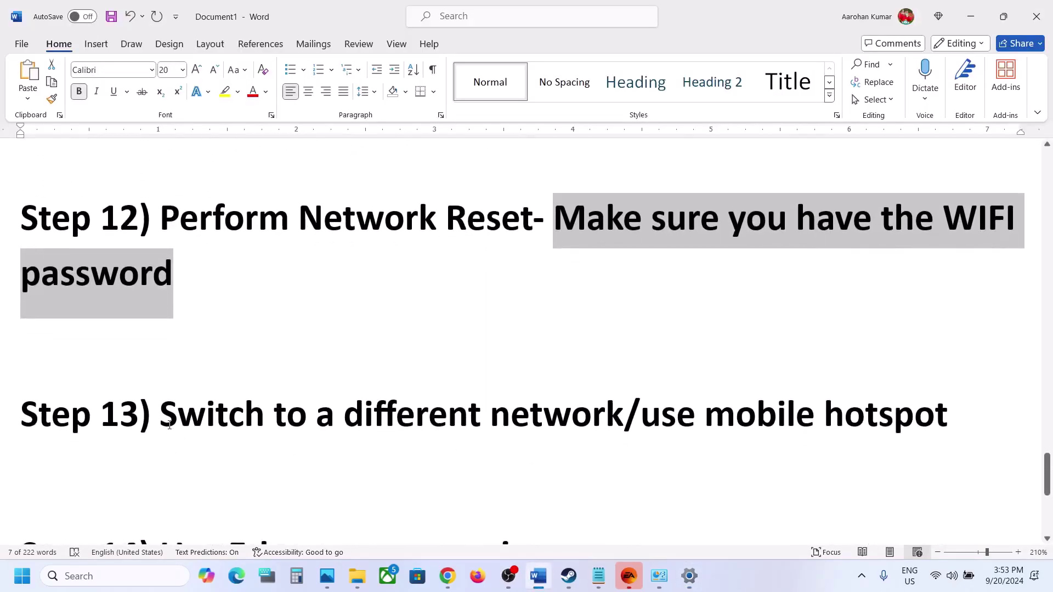
left_click_drag(170, 425, 605, 425)
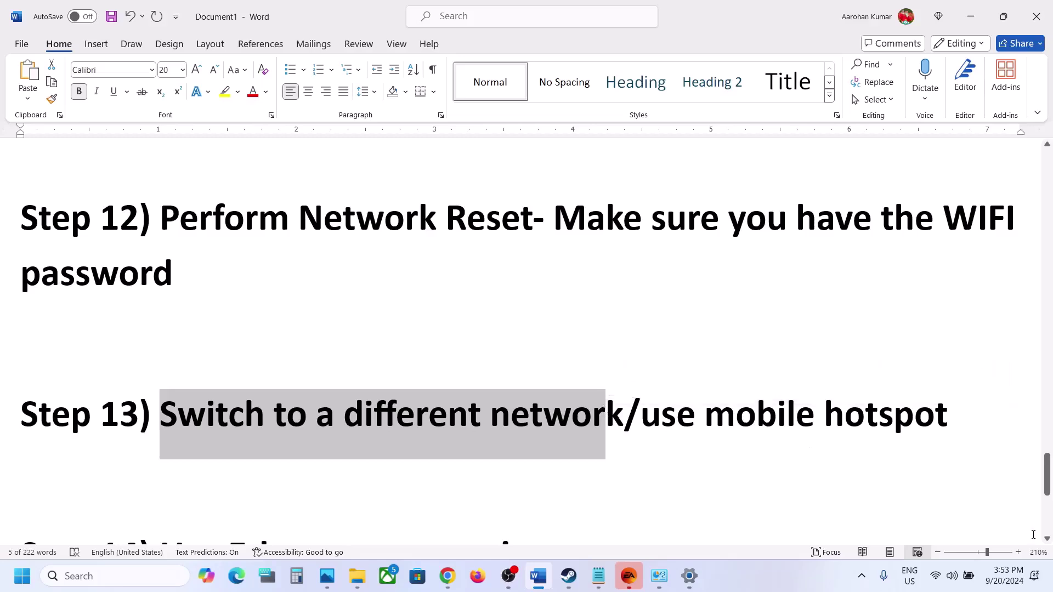
- Connect the PC to the G_801-4G Wi-Fi network and close the network list
left_click(951, 575)
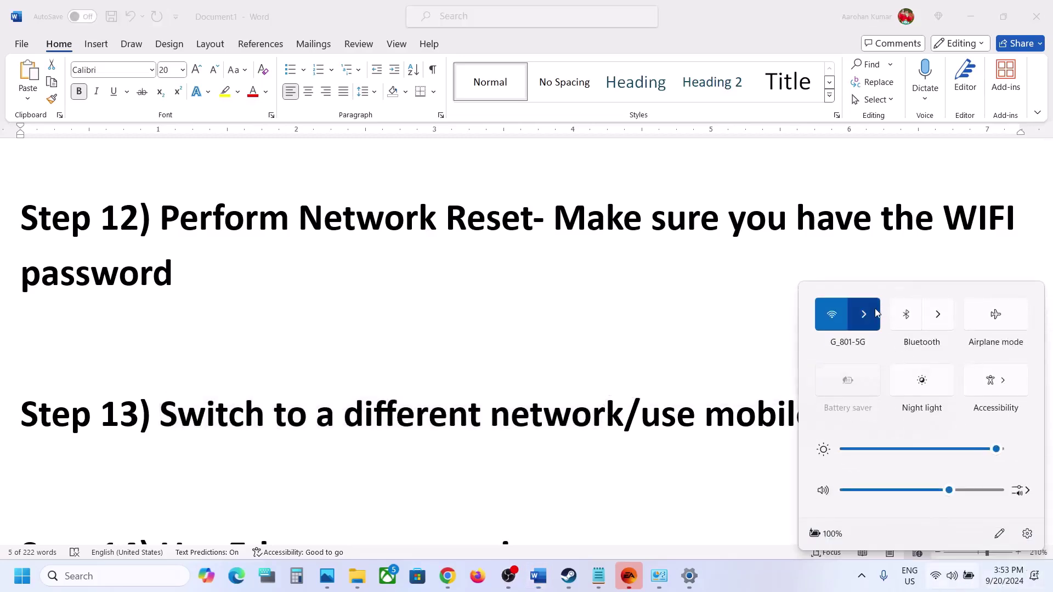
left_click(874, 311)
left_click(958, 402)
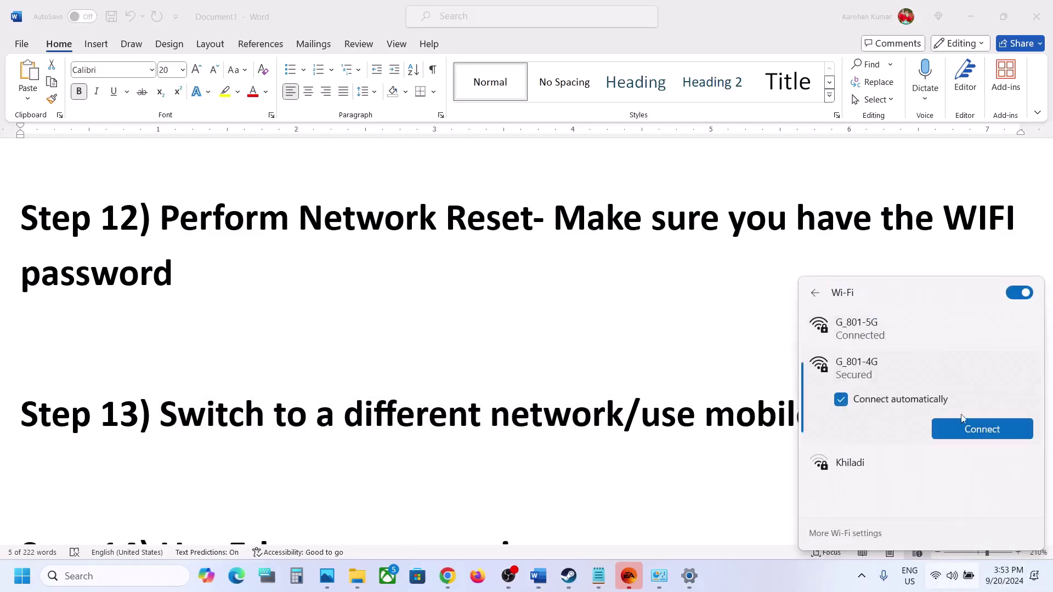
left_click(995, 429)
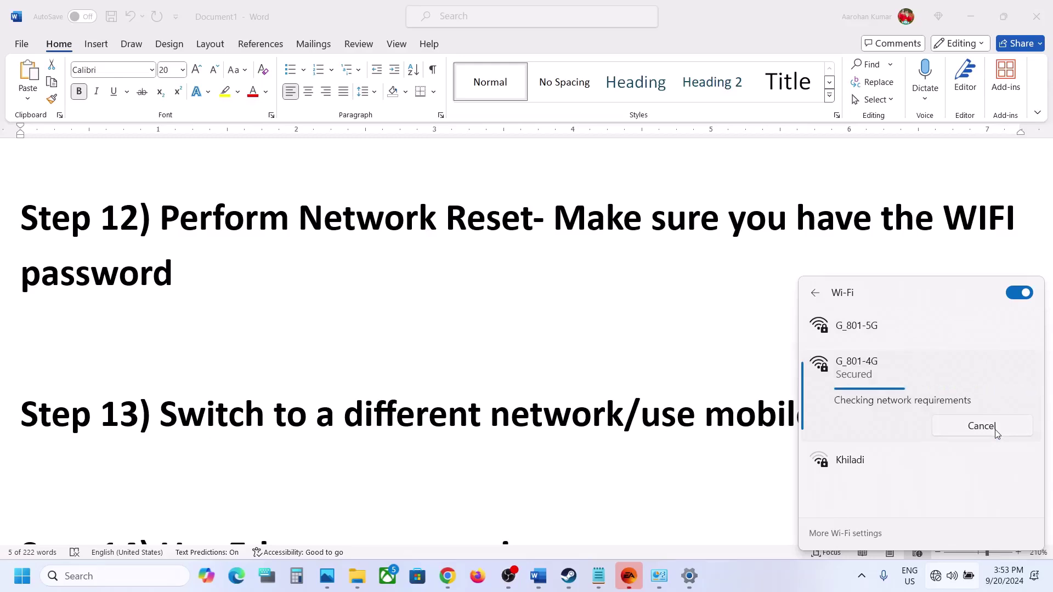
left_click(639, 427)
- Highlight the words "use mobile hotspot" in Step 13, then clear the selection
left_click(640, 425)
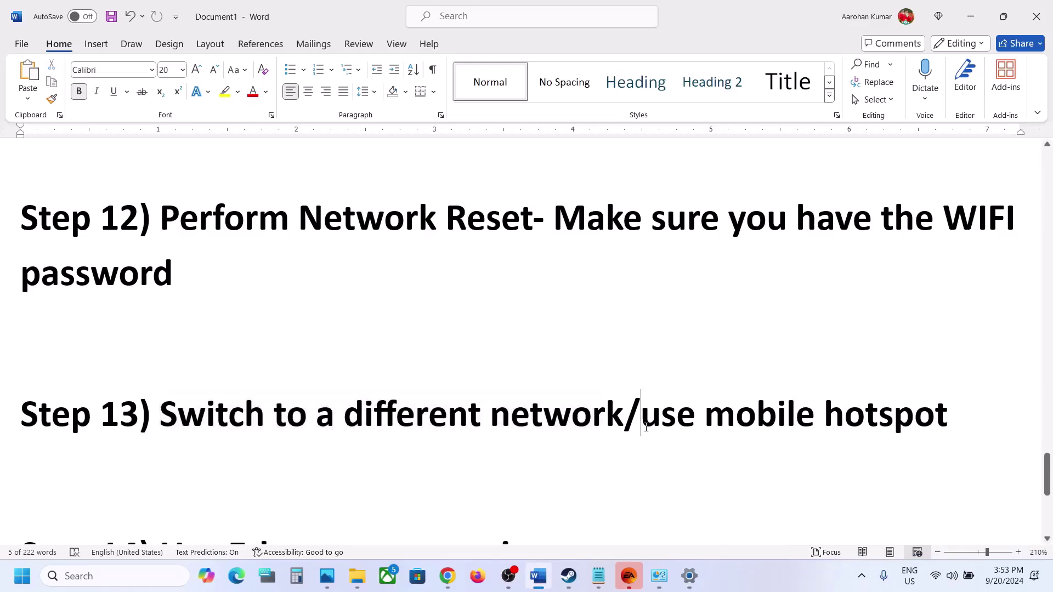
left_click_drag(641, 426, 909, 412)
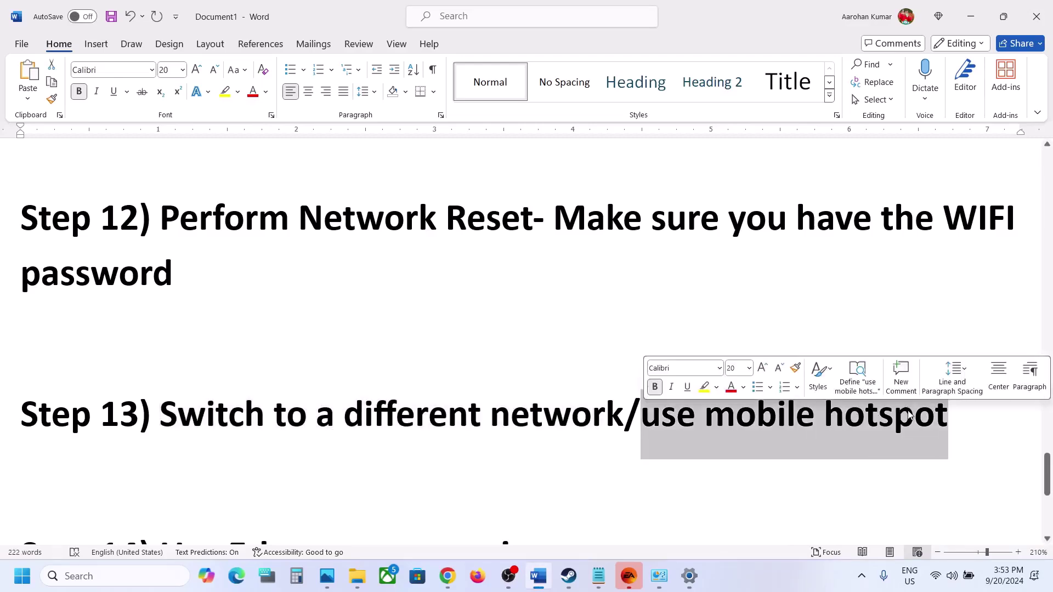
left_click(853, 425)
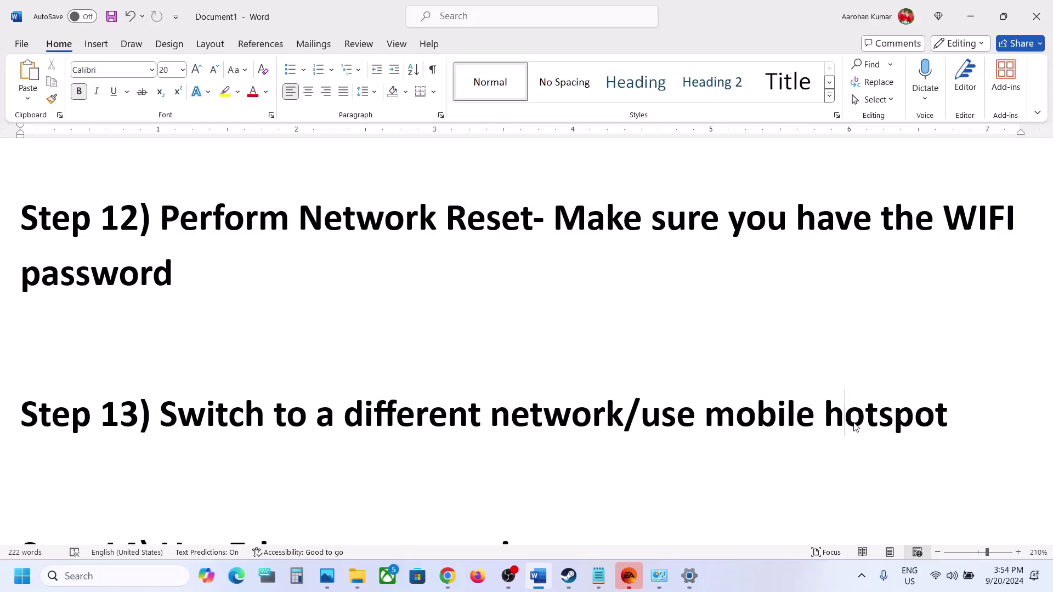
- Check the current Wi-Fi connection in the available networks list and close the list
left_click(940, 580)
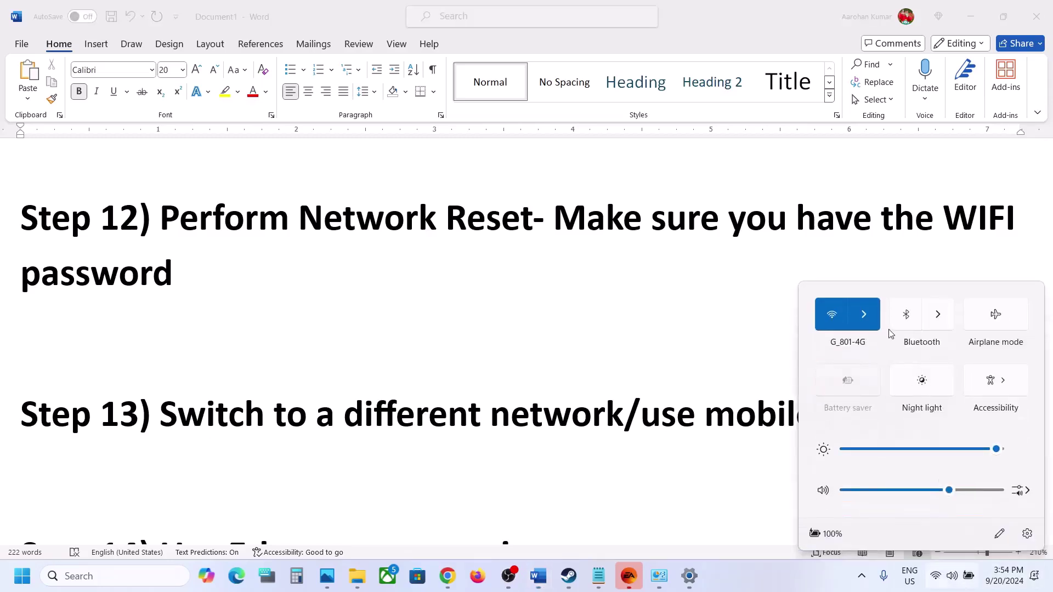
left_click(869, 317)
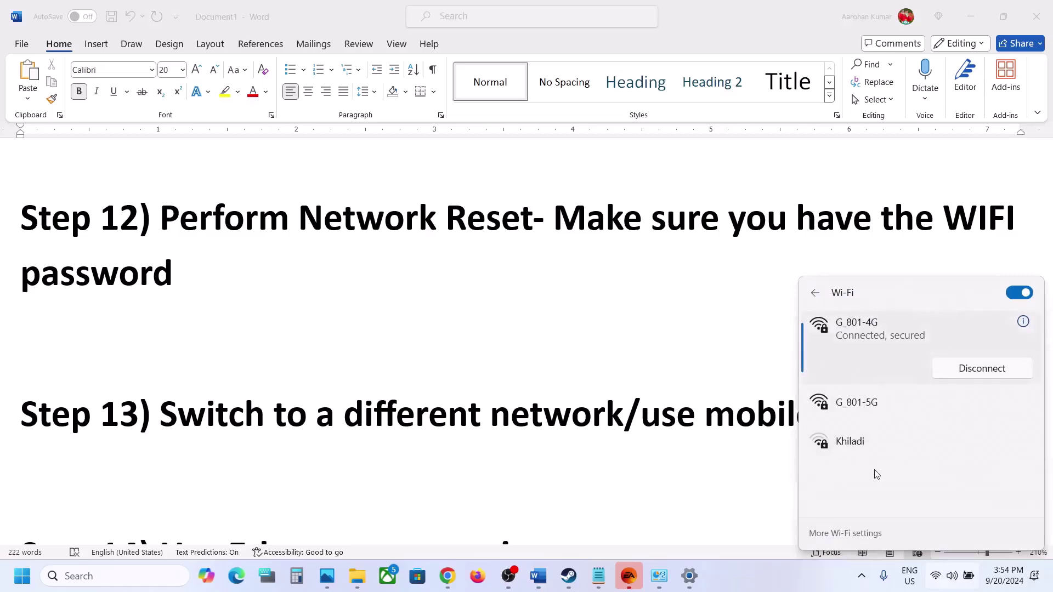
left_click(711, 427)
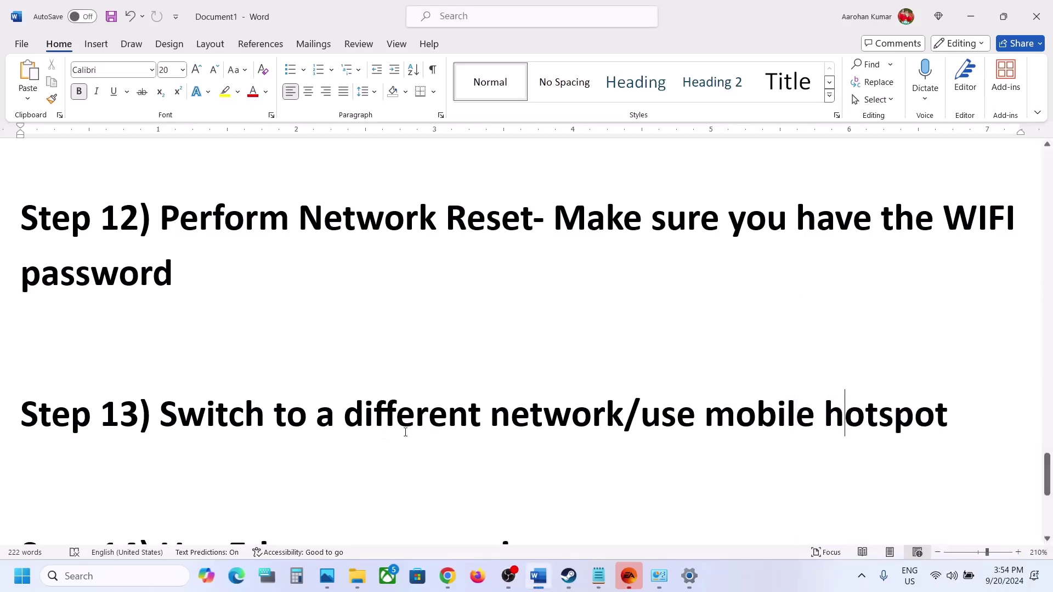
- Highlight "Ethernet connection" in Step 14 of the document, then clear the selection
scroll(404, 431, "down", 3)
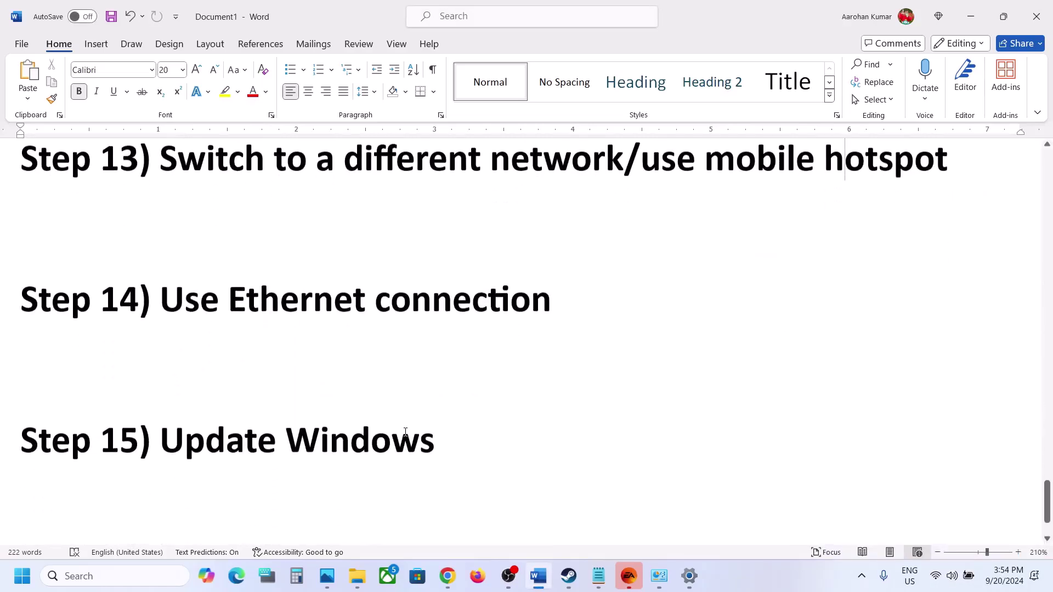
scroll(298, 423, "up", 1)
left_click_drag(244, 387, 573, 394)
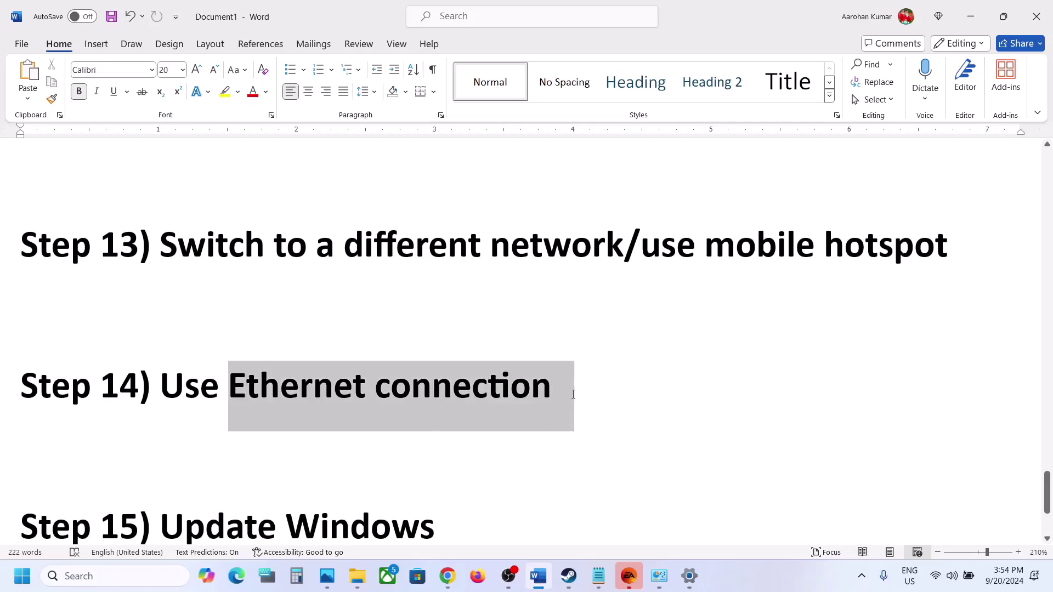
left_click(573, 396)
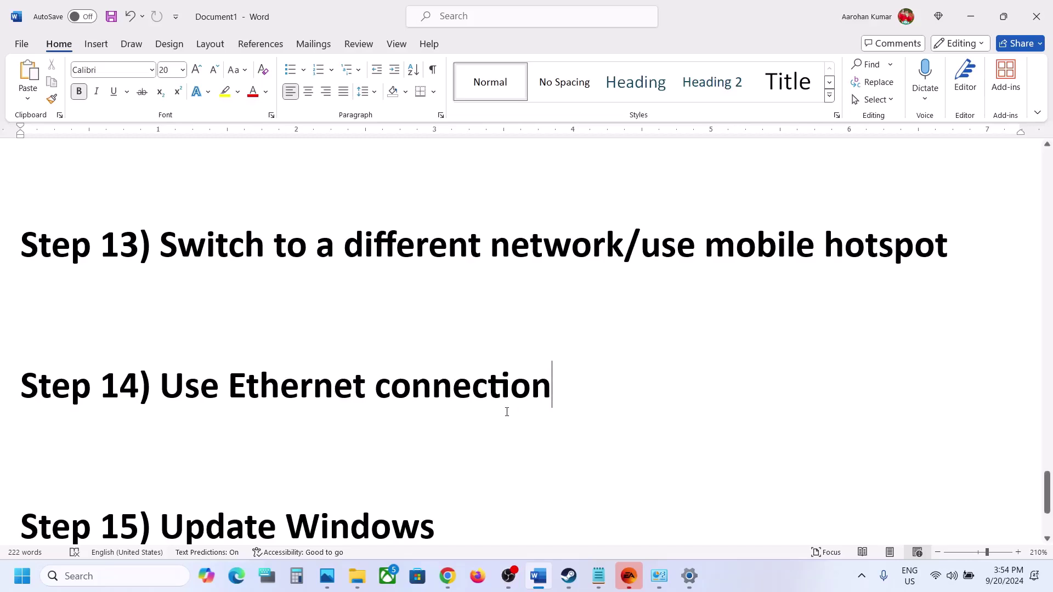
- Highlight the Step 15 text "Update Windows", then check for updates on the Windows Update page in Settings
scroll(507, 412, "down", 3)
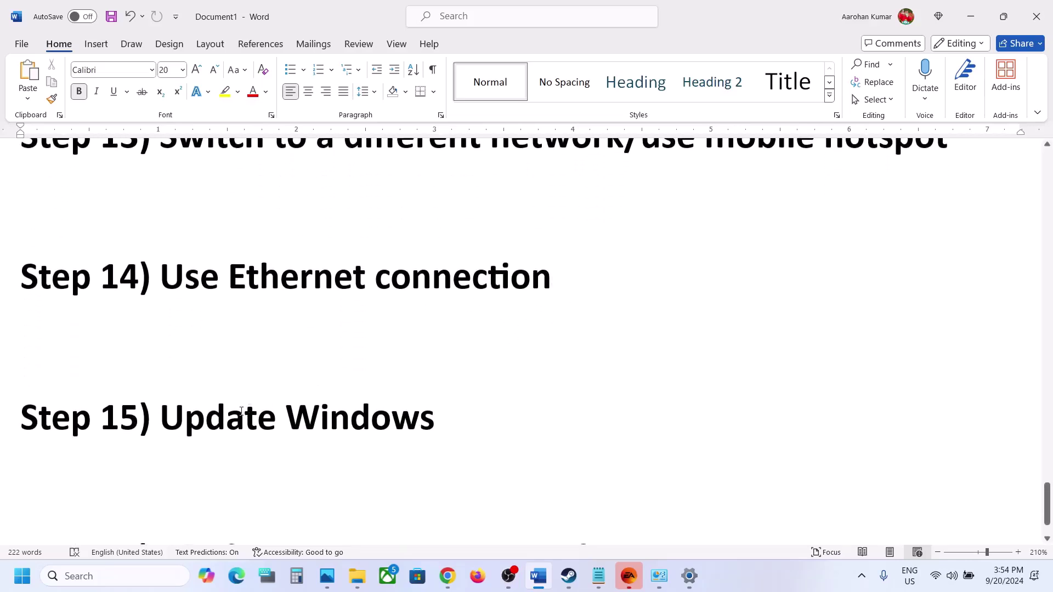
left_click_drag(241, 411, 473, 413)
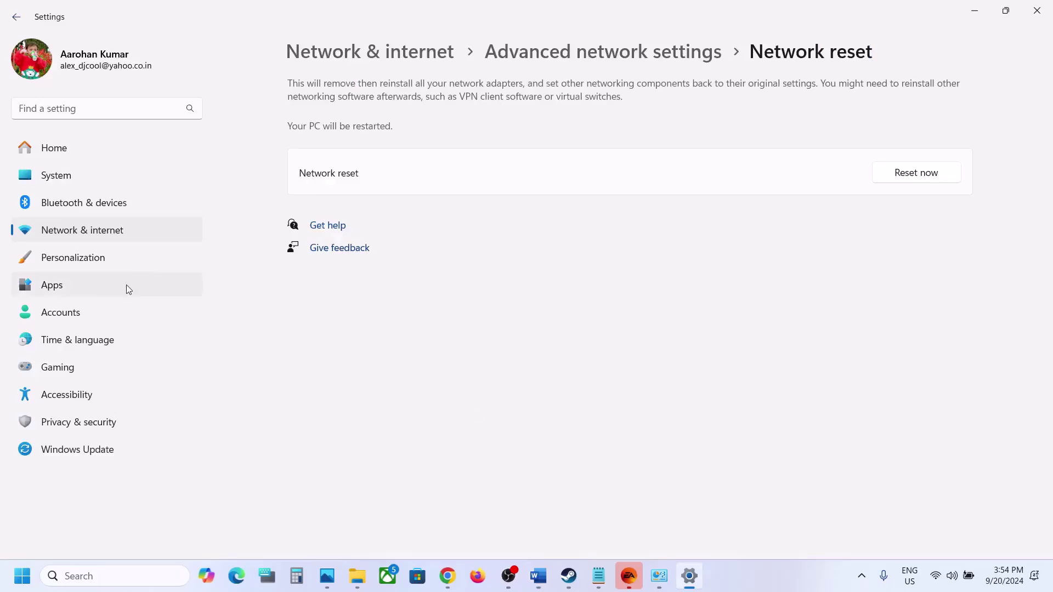
left_click(69, 454)
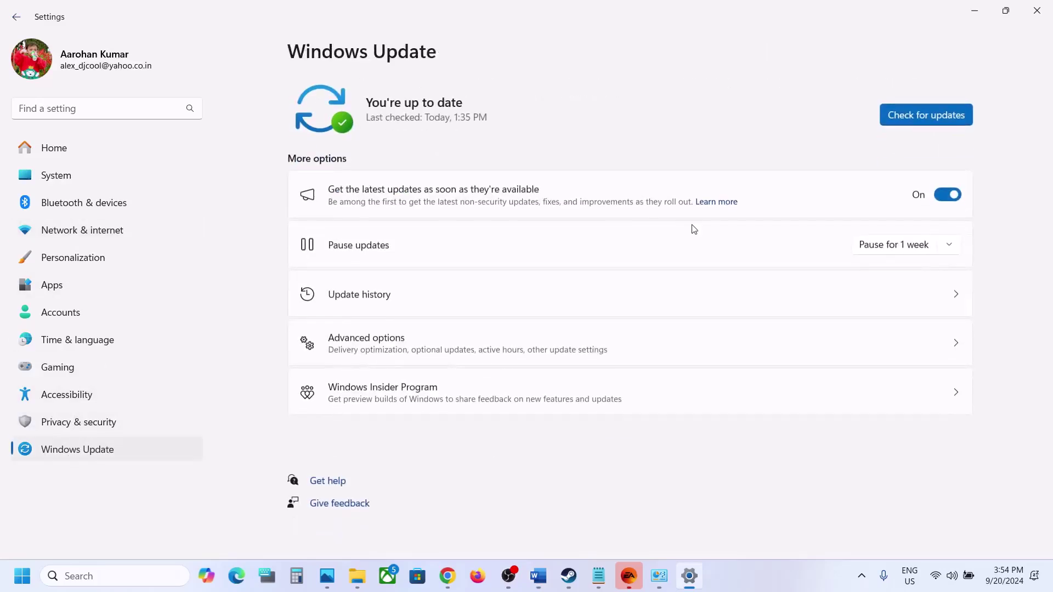
left_click(925, 117)
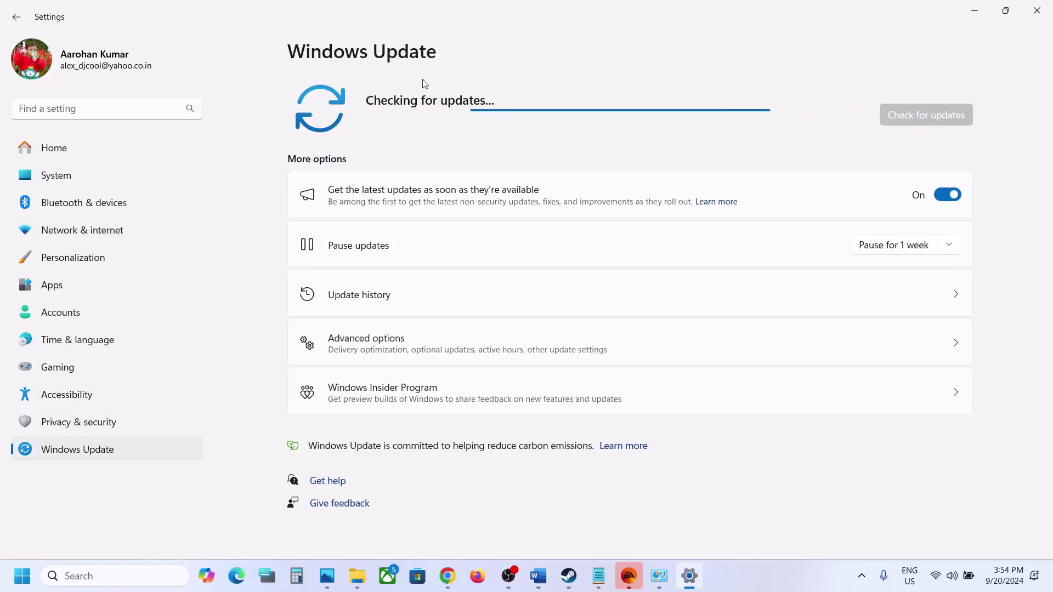
- View the power options in the Start menu and dismiss them without choosing one
left_click(32, 584)
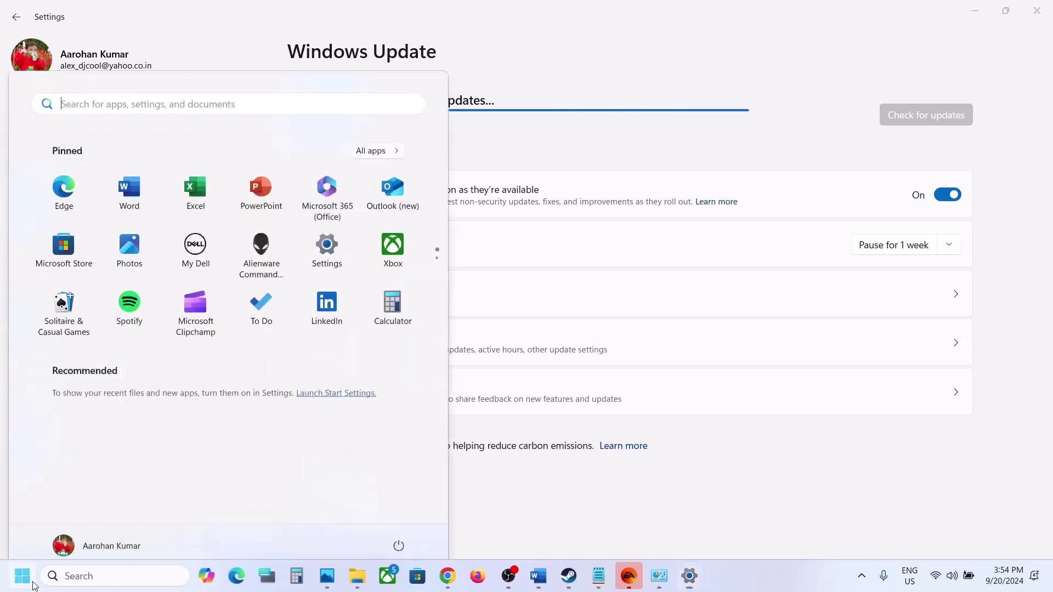
left_click(399, 529)
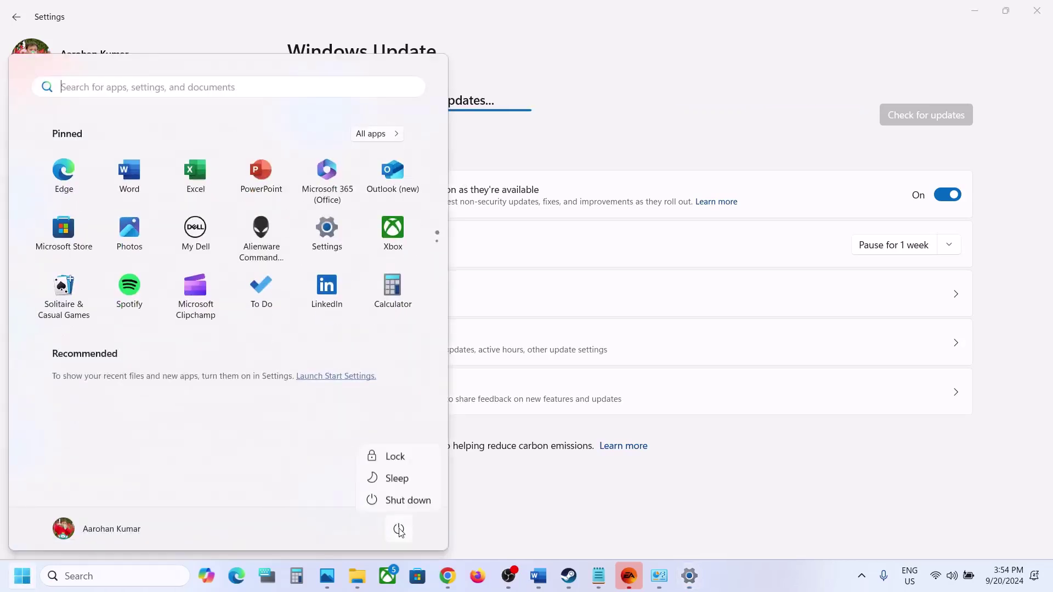
left_click(561, 505)
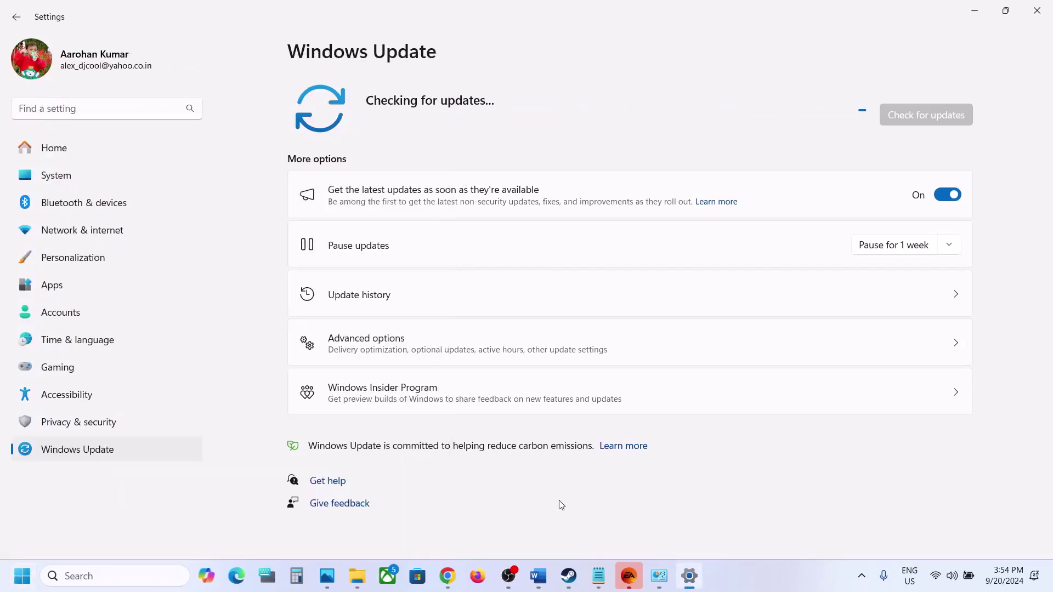
- Switch to the Word document and highlight the Step 16 text "Verify or Repair the game files"
left_click(538, 577)
scroll(403, 397, "down", 1)
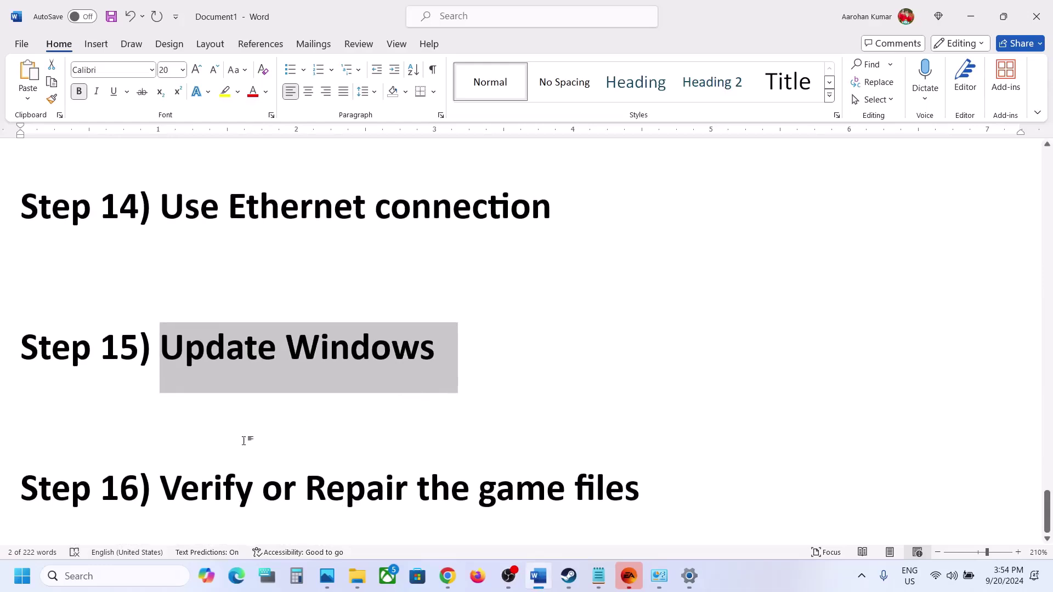
left_click_drag(165, 485, 640, 488)
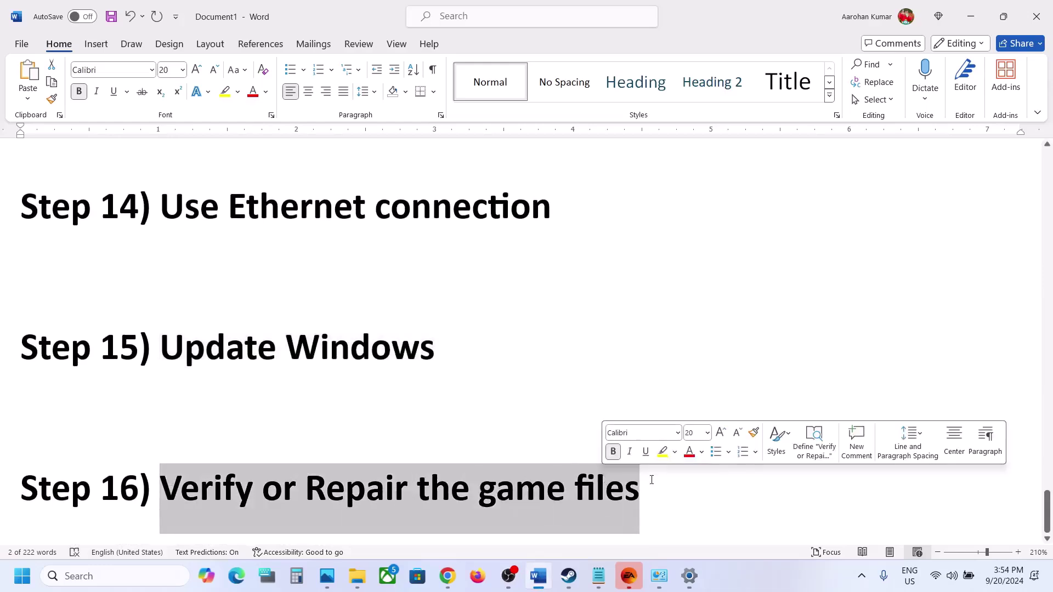
- In Steam, view the Installed Files properties of EA SPORTS FC 25 with the file verification option, then close the properties
left_click(568, 567)
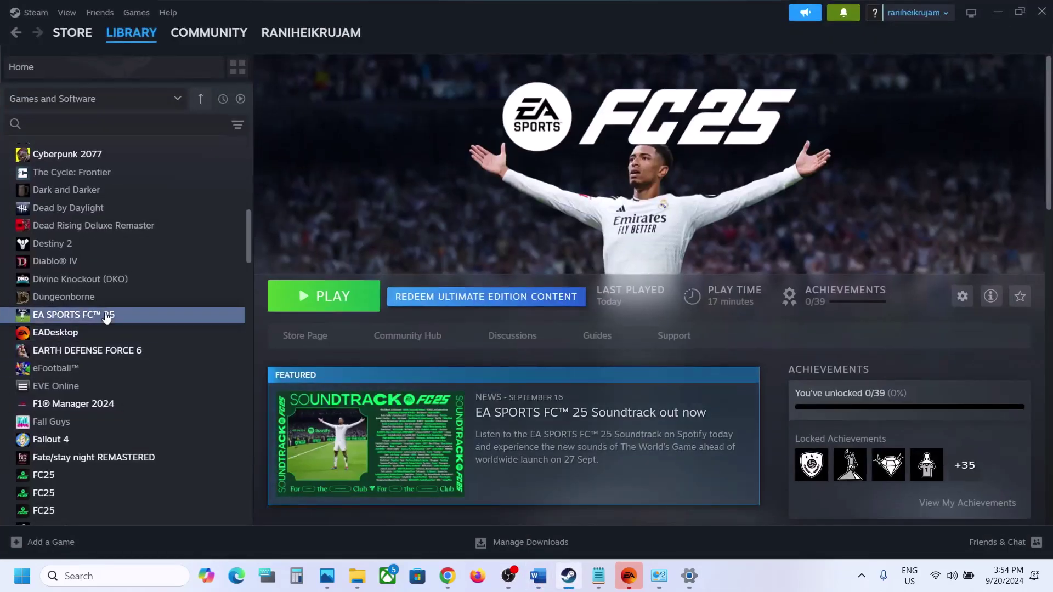
right_click(107, 318)
left_click(151, 418)
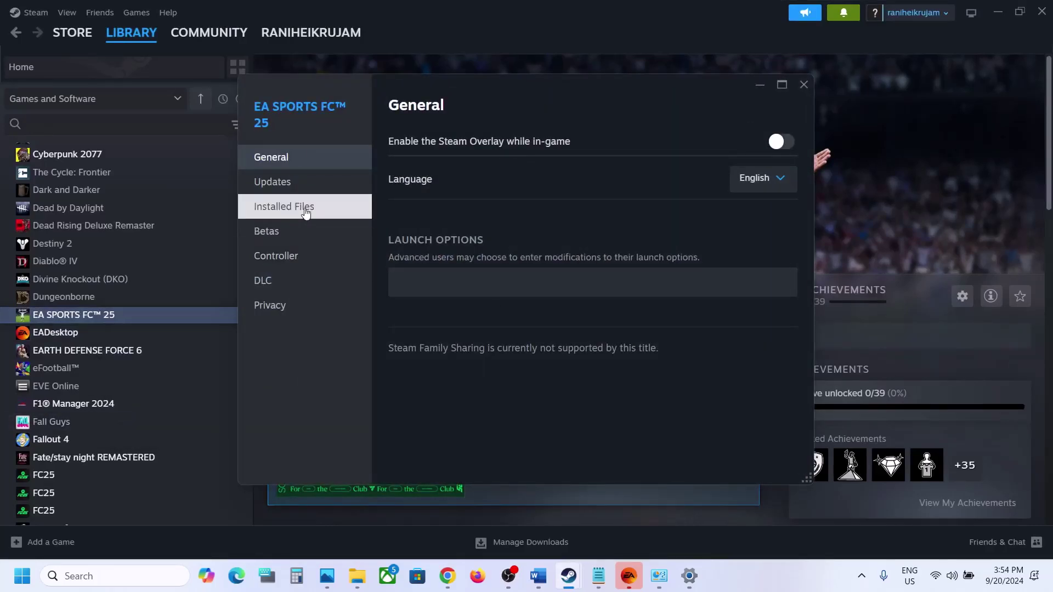
left_click(305, 213)
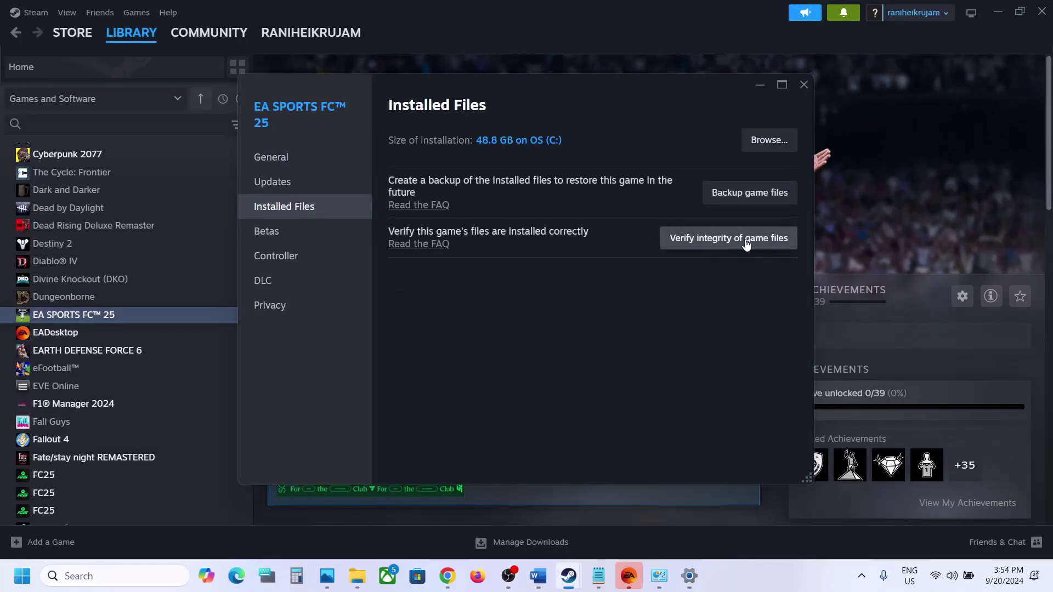
left_click(804, 85)
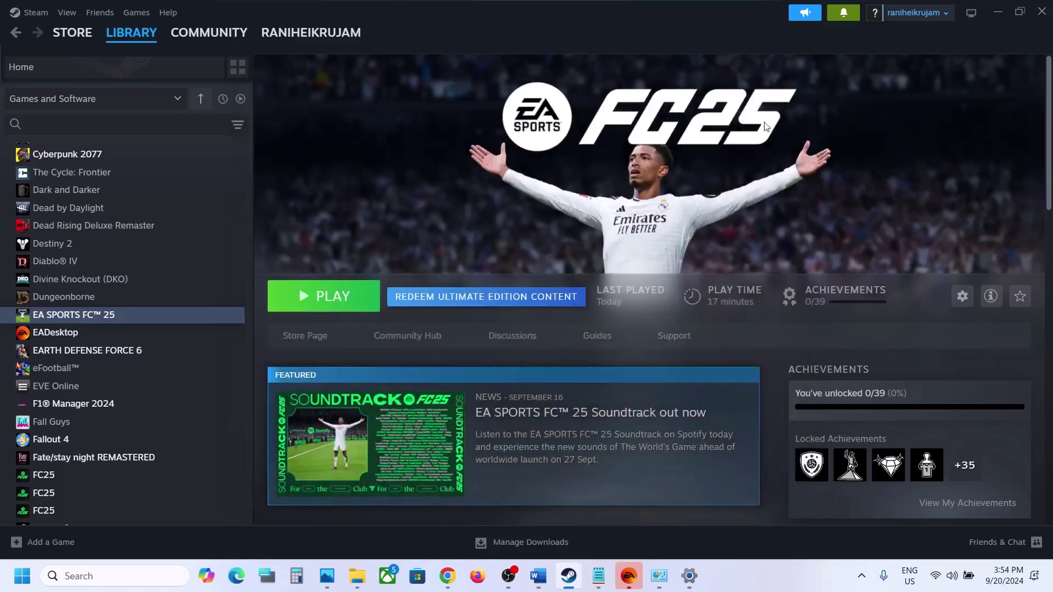
- In the EA app, view the EA SPORTS FC 25 game page and its manage options, then dismiss the options without choosing one
left_click(634, 580)
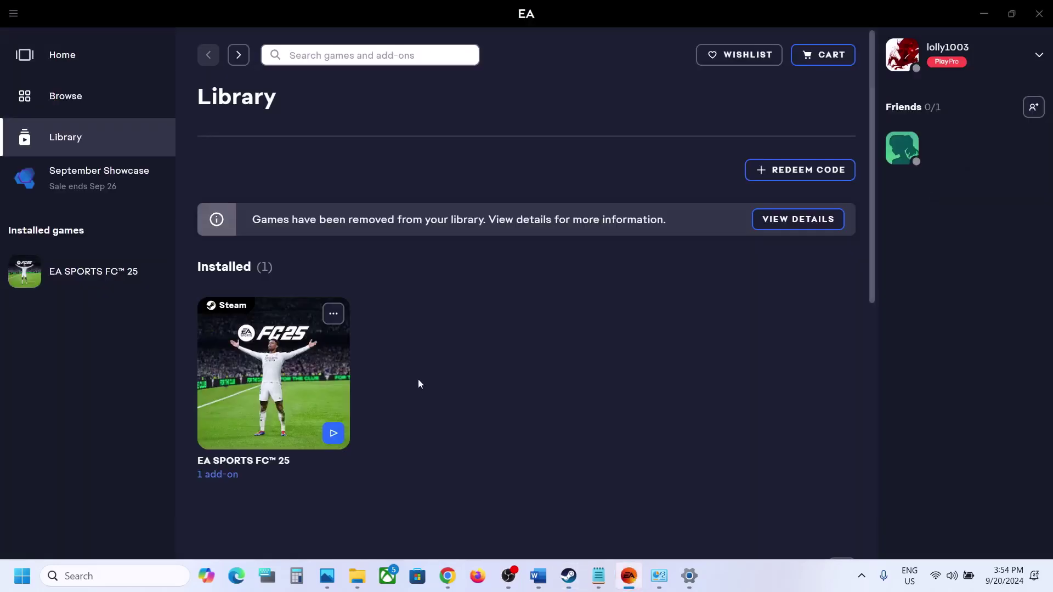
left_click(334, 312)
left_click(273, 378)
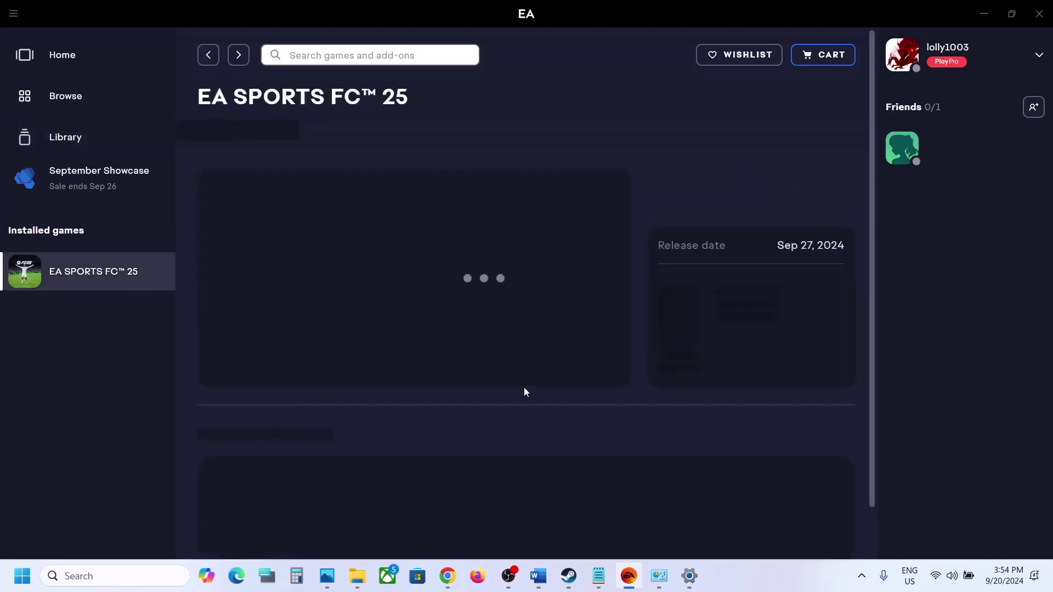
left_click(517, 372)
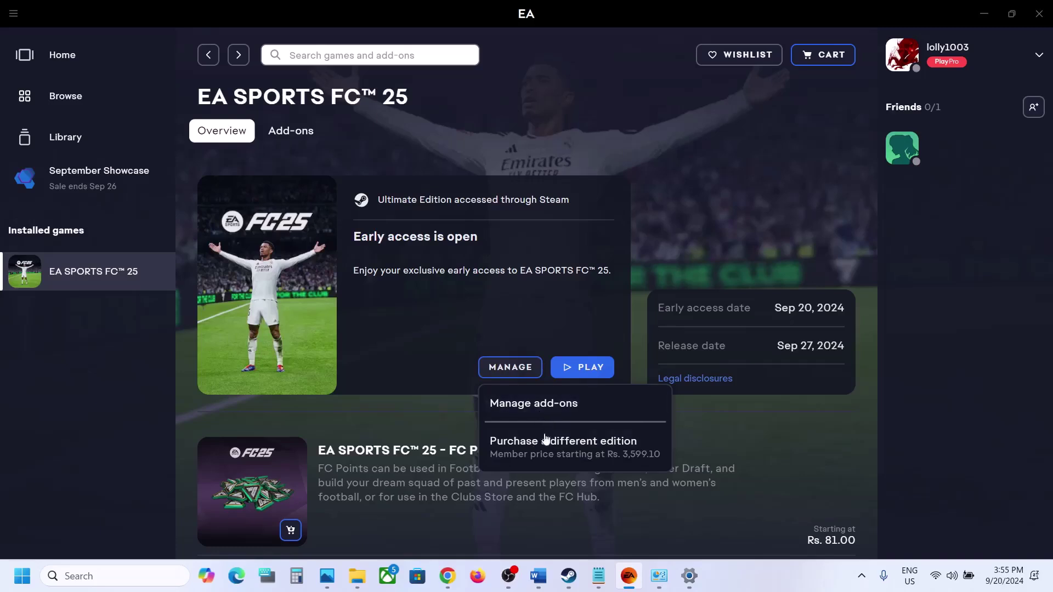
left_click(650, 262)
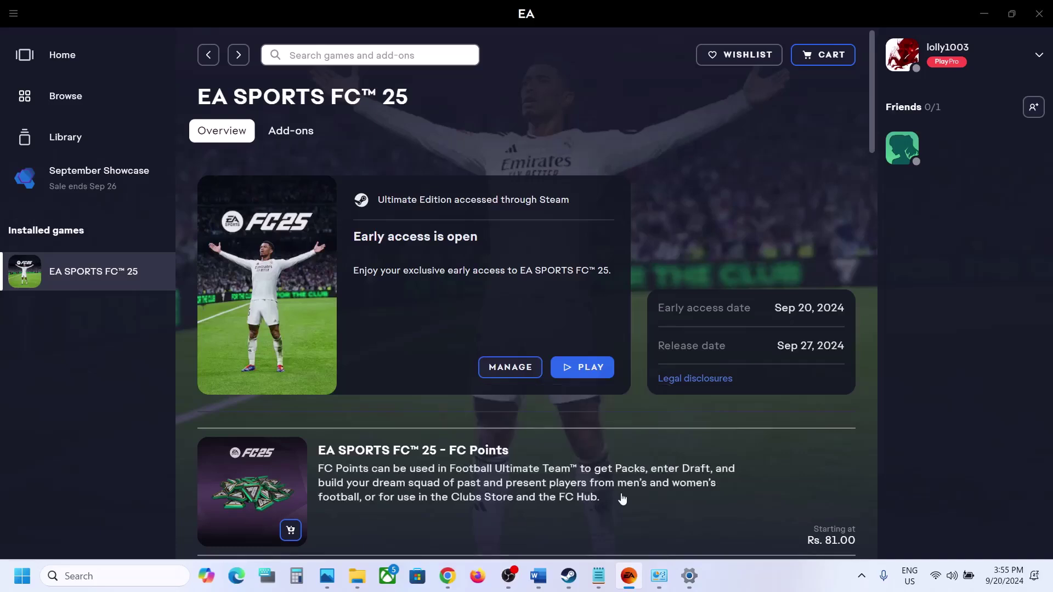